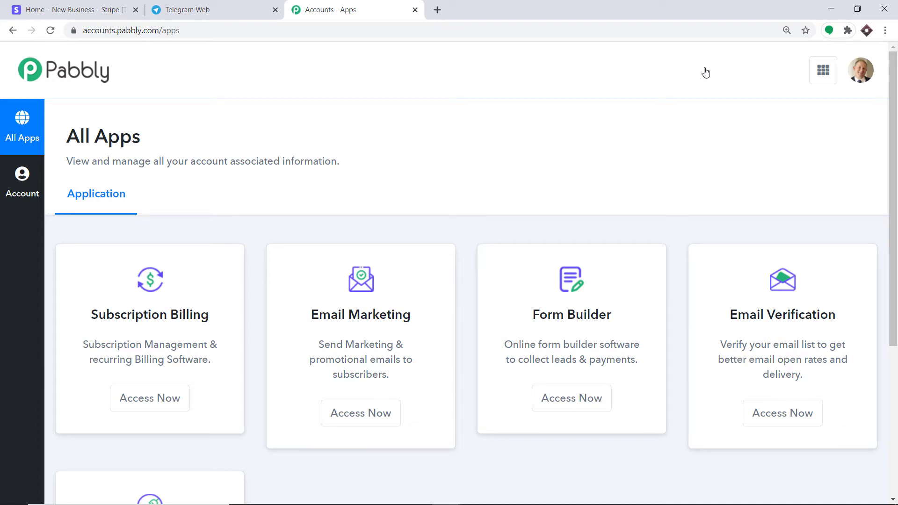
# Step: Open Pabbly Connect from the apps list and create a workflow named "Stripe To Telegram"
pyautogui.scroll(-5, 682, 164)
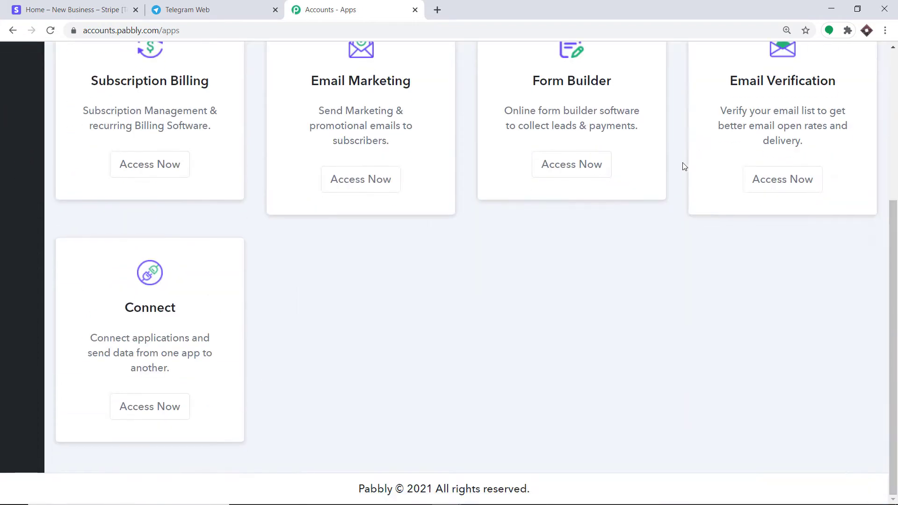
pyautogui.click(174, 404)
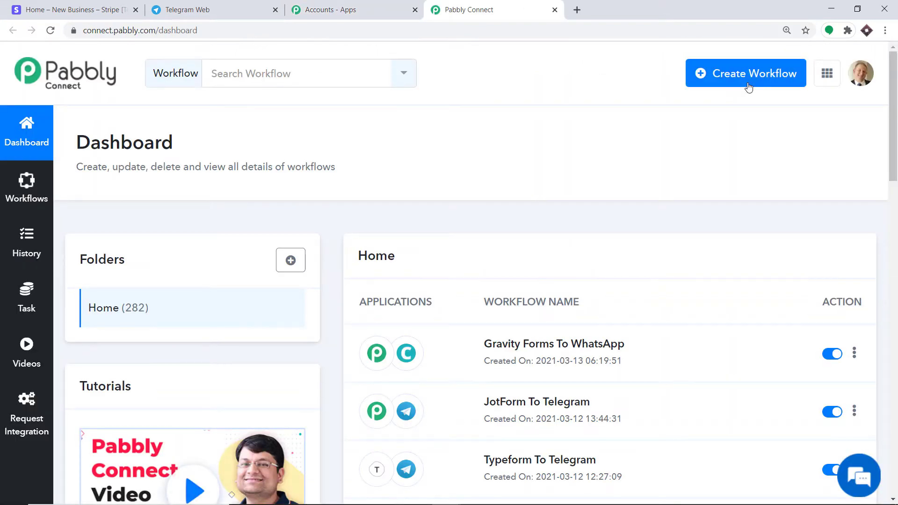
pyautogui.click(749, 88)
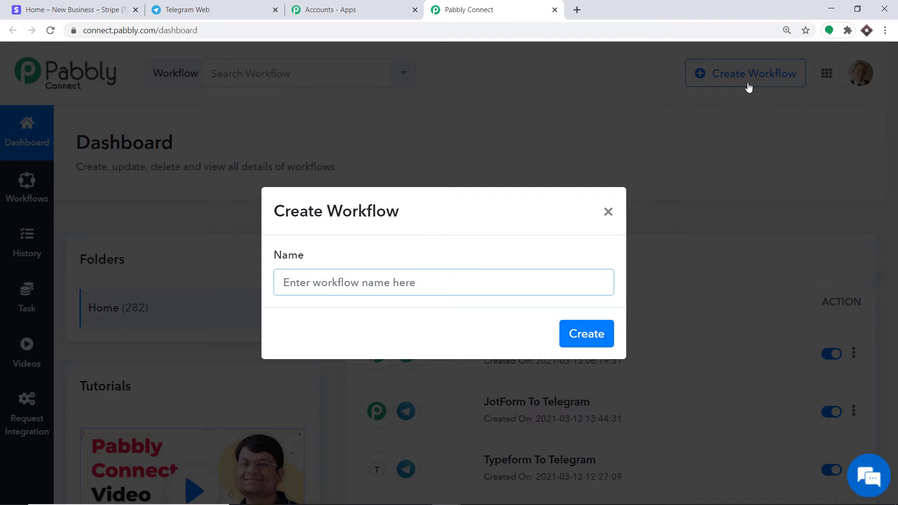
pyautogui.write('Stripe To')
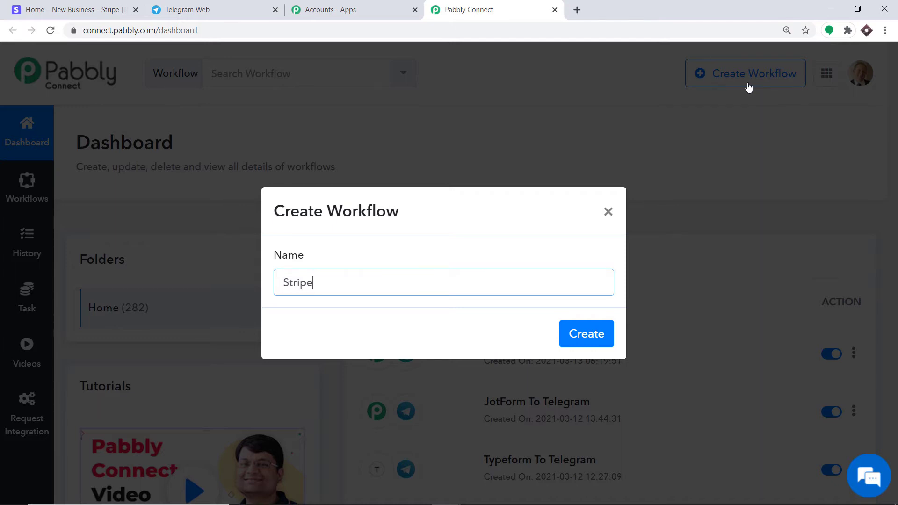
pyautogui.write(' Telegram')
pyautogui.click(588, 333)
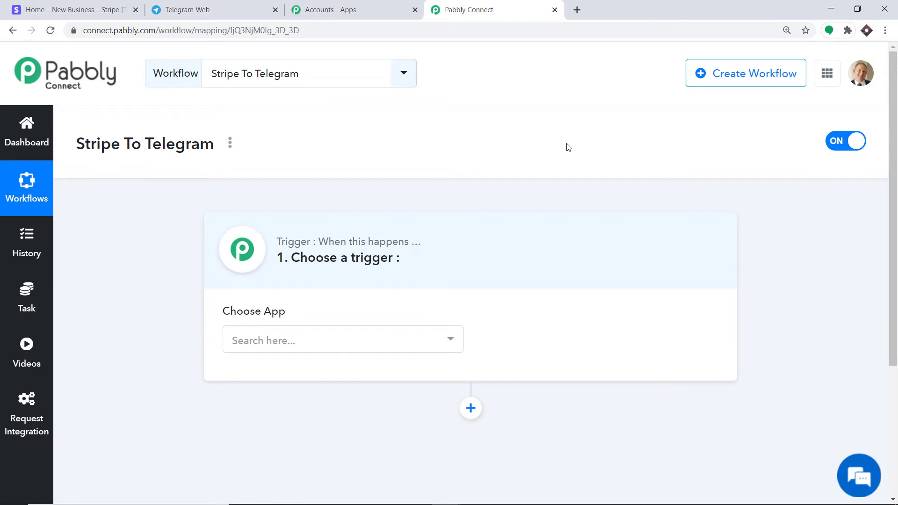
# Step: Set the workflow's trigger app to Stripe with New Charge as the trigger event
pyautogui.click(324, 338)
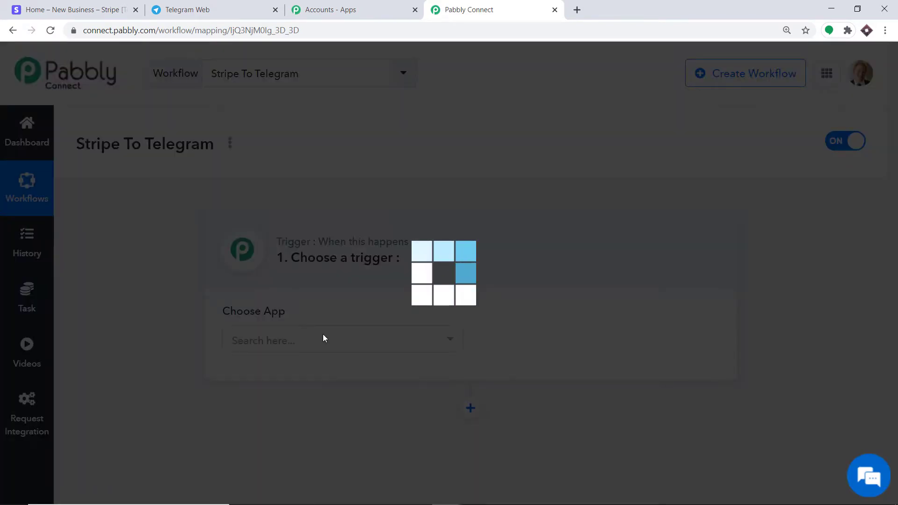
pyautogui.write('st')
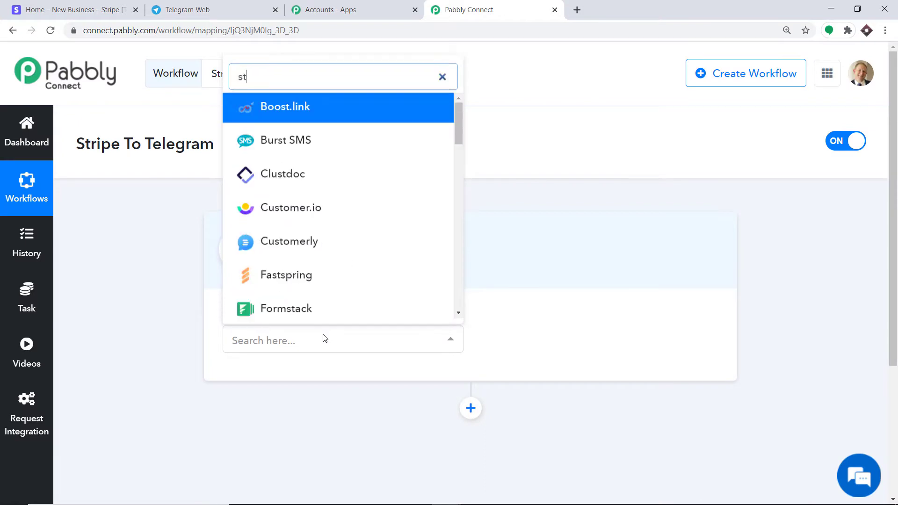
pyautogui.write('ripe')
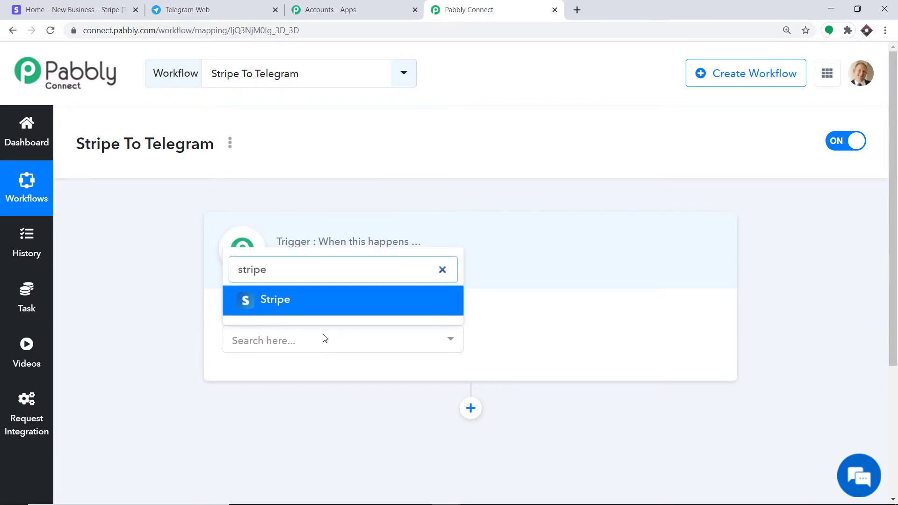
pyautogui.click(309, 303)
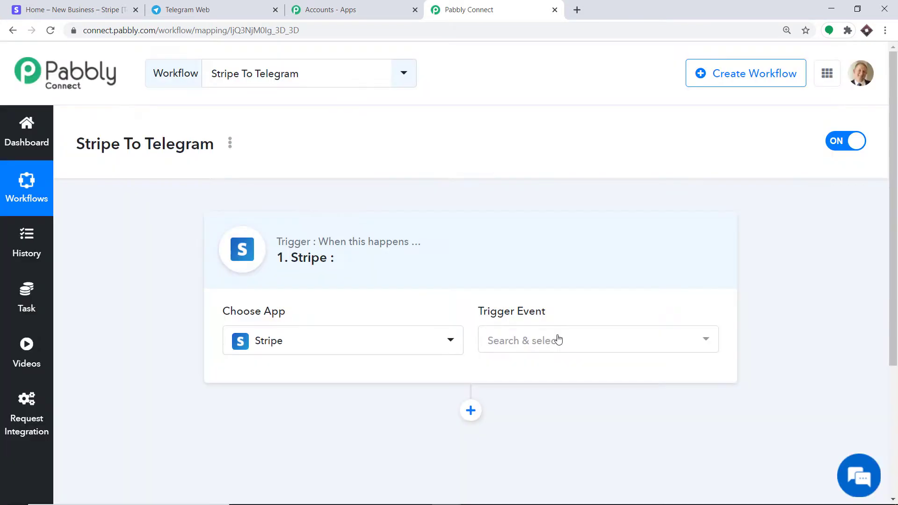
pyautogui.click(558, 338)
pyautogui.scroll(-2, 571, 241)
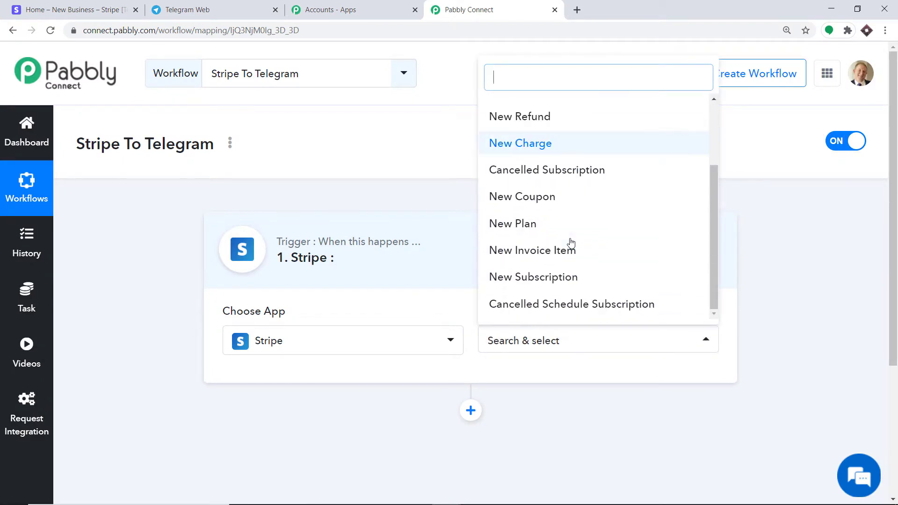
pyautogui.scroll(-2, 570, 241)
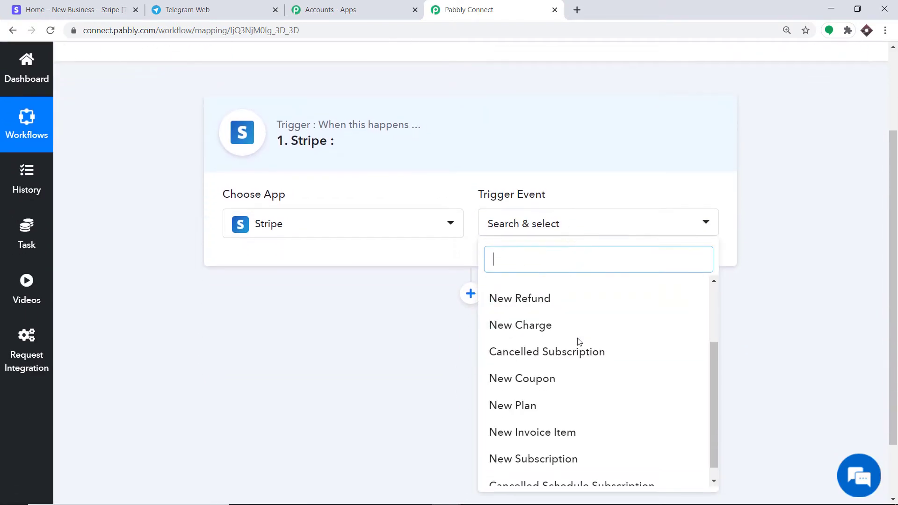
pyautogui.click(553, 327)
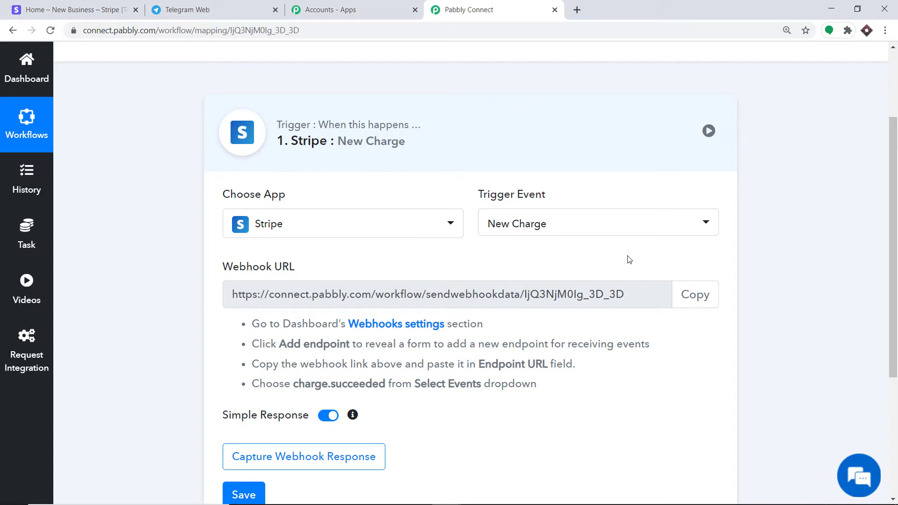
pyautogui.click(606, 223)
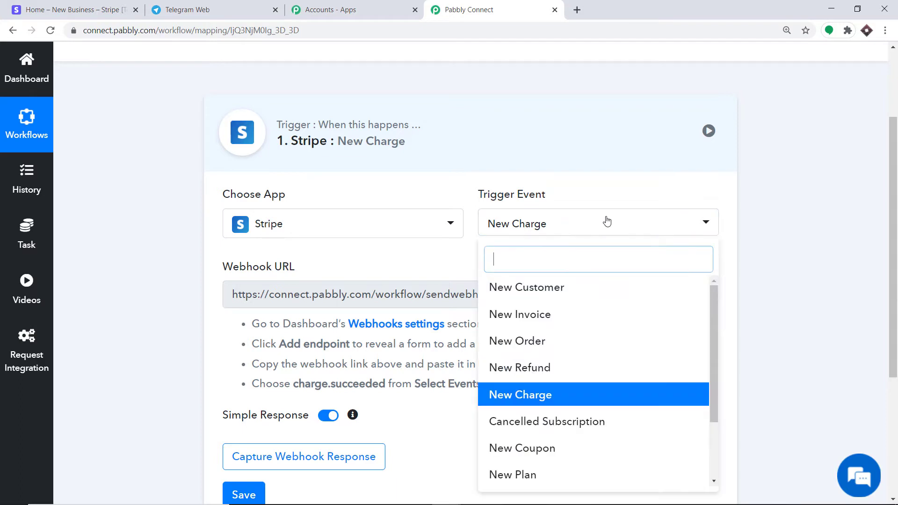
pyautogui.scroll(-3, 561, 328)
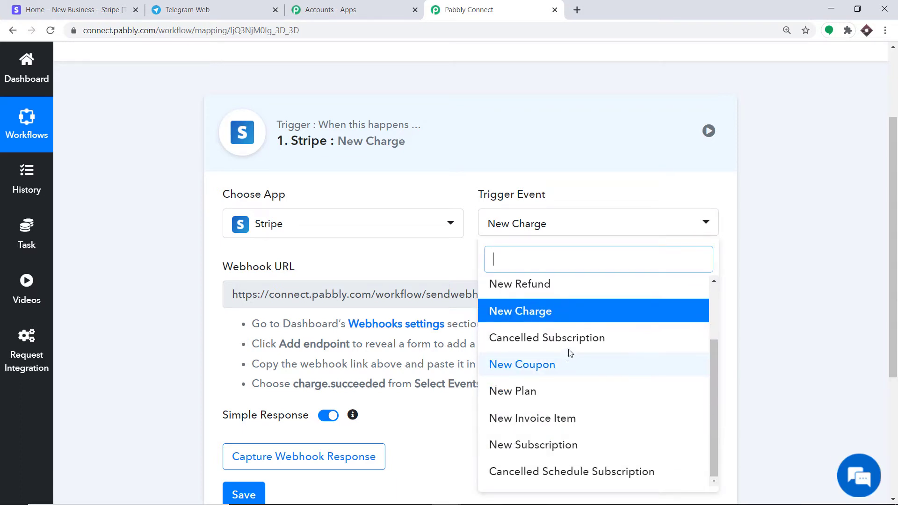
pyautogui.scroll(2, 566, 360)
pyautogui.scroll(-1, 555, 431)
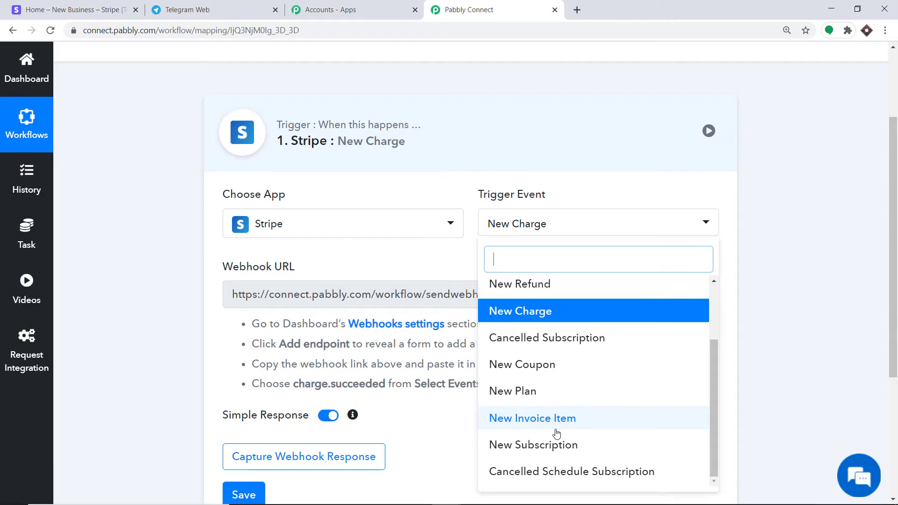
pyautogui.click(446, 418)
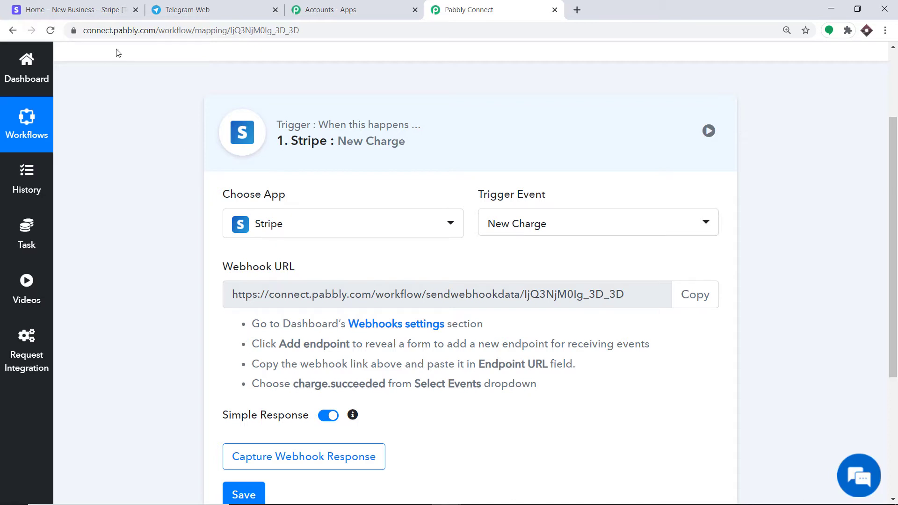
# Step: Switch to the Stripe dashboard and start adding a new endpoint in the developers' webhooks section
pyautogui.click(103, 9)
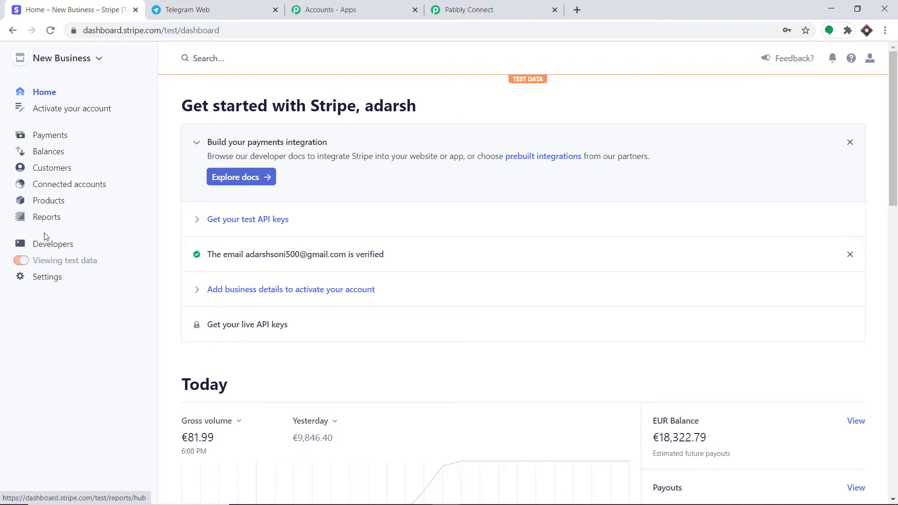
pyautogui.click(47, 248)
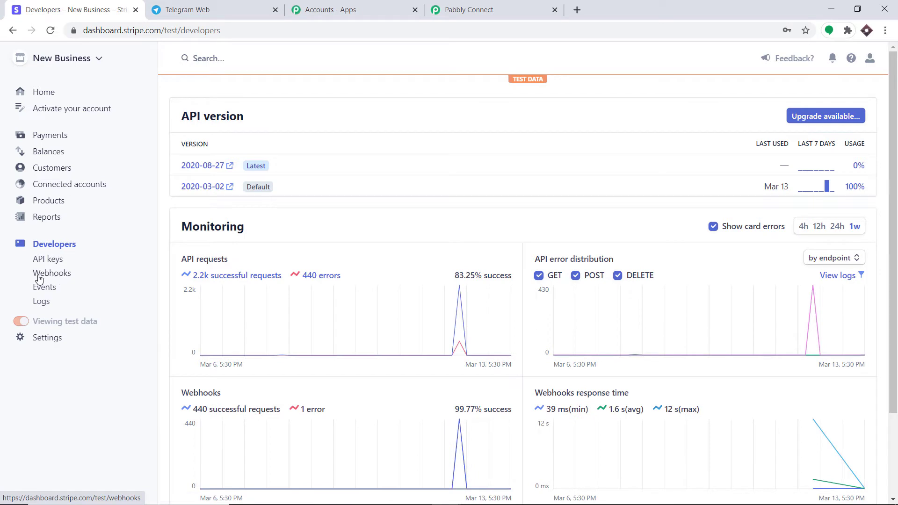
pyautogui.click(55, 276)
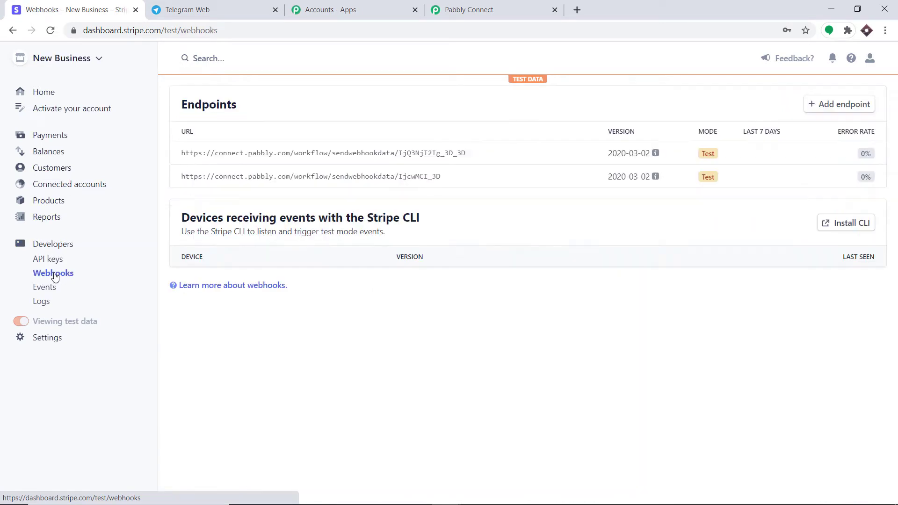
pyautogui.click(842, 105)
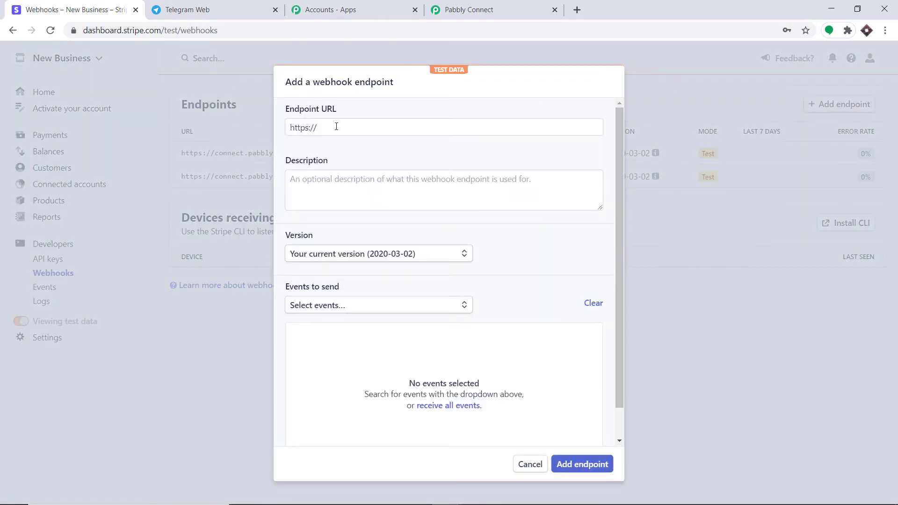
# Step: Copy the trigger's webhook URL from Pabbly Connect and enter it as the Endpoint URL of the new Stripe webhook
pyautogui.click(495, 9)
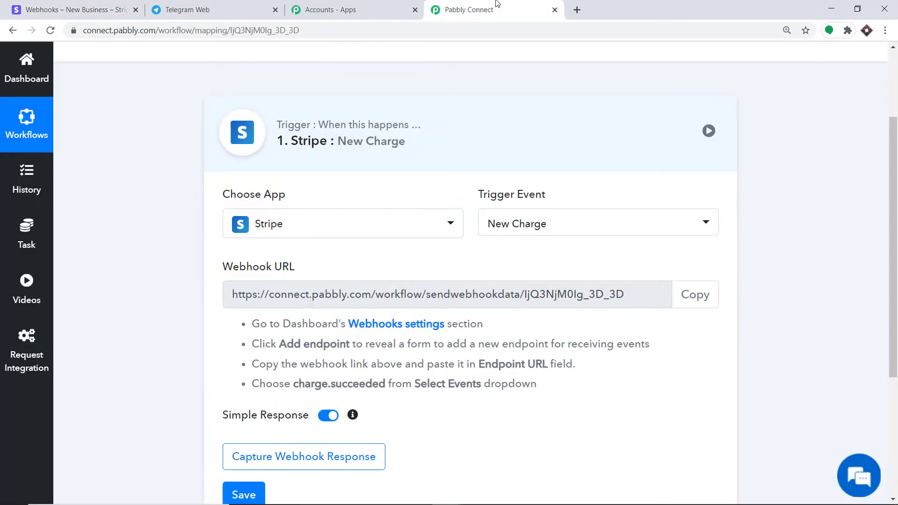
pyautogui.click(695, 296)
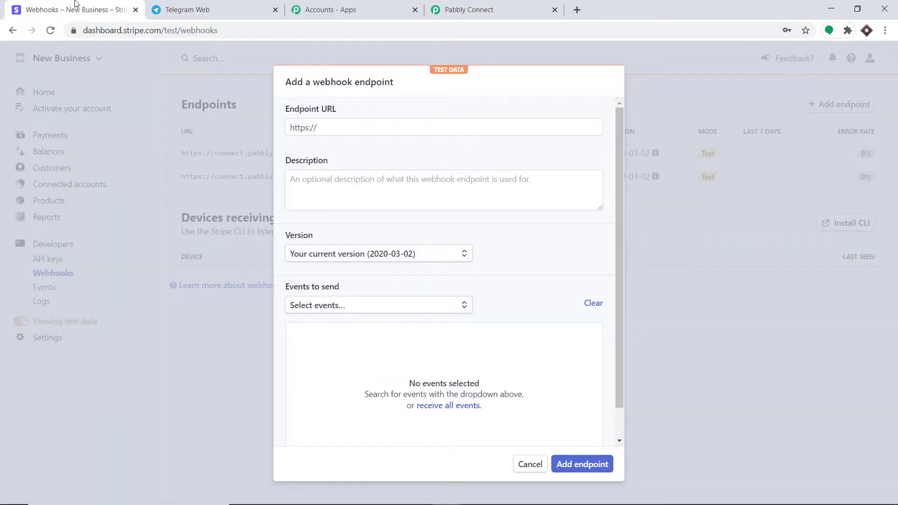
pyautogui.click(75, 9)
pyautogui.click(339, 131)
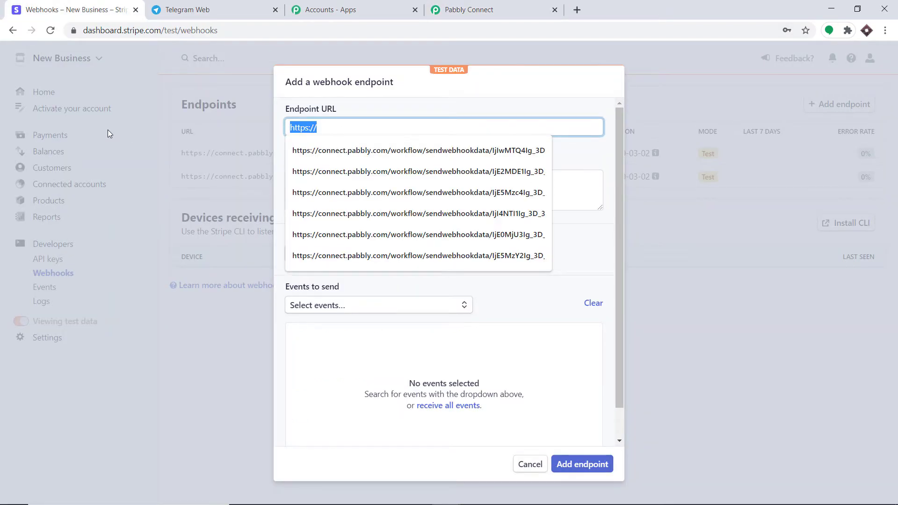
pyautogui.press('Escape')
pyautogui.hotkey('ctrl', 'v')
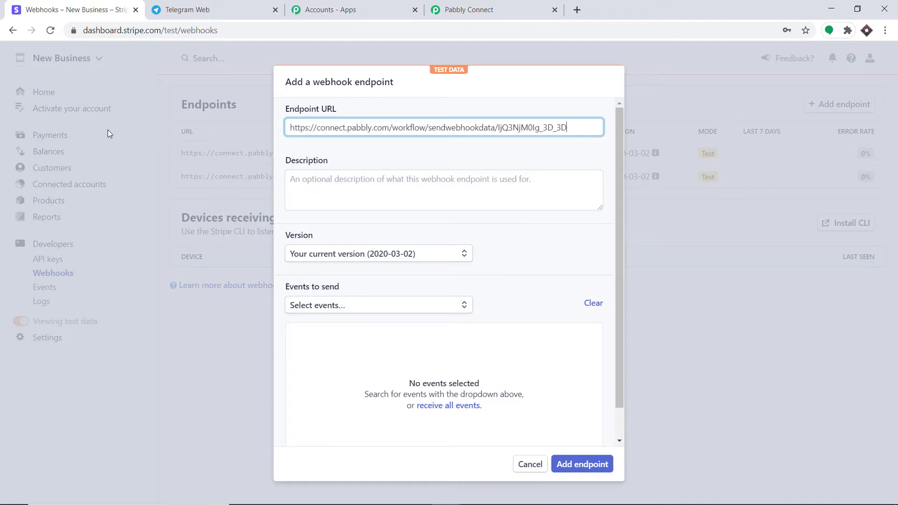
pyautogui.click(352, 149)
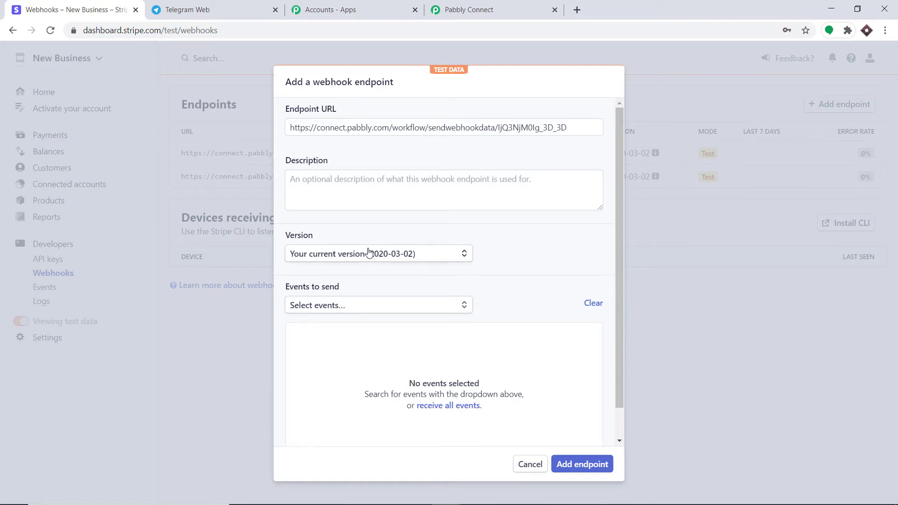
# Step: Select charge.succeeded as the event to send and add the webhook endpoint
pyautogui.click(316, 306)
pyautogui.write('c')
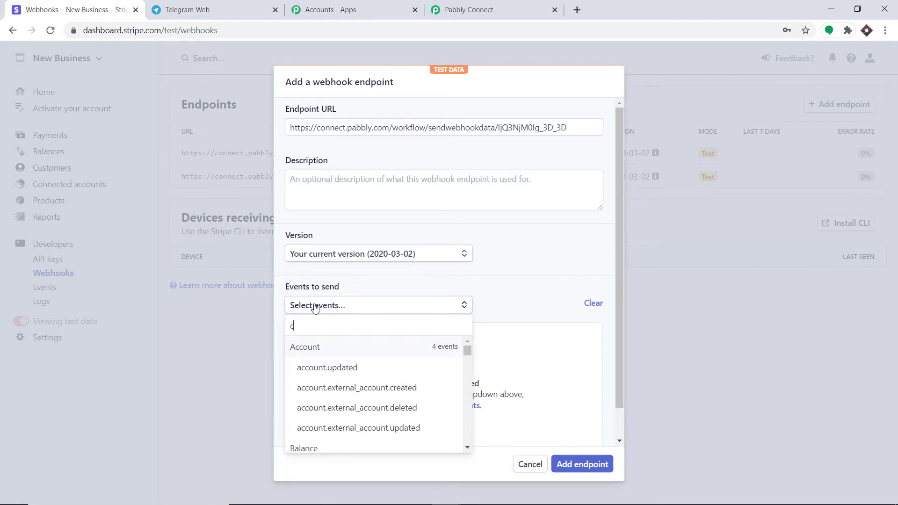
pyautogui.write('harge')
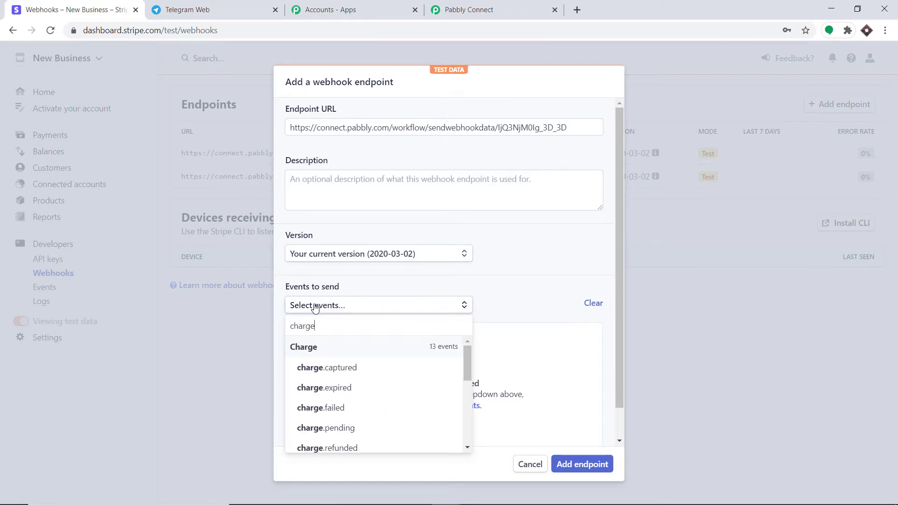
pyautogui.scroll(-3, 358, 367)
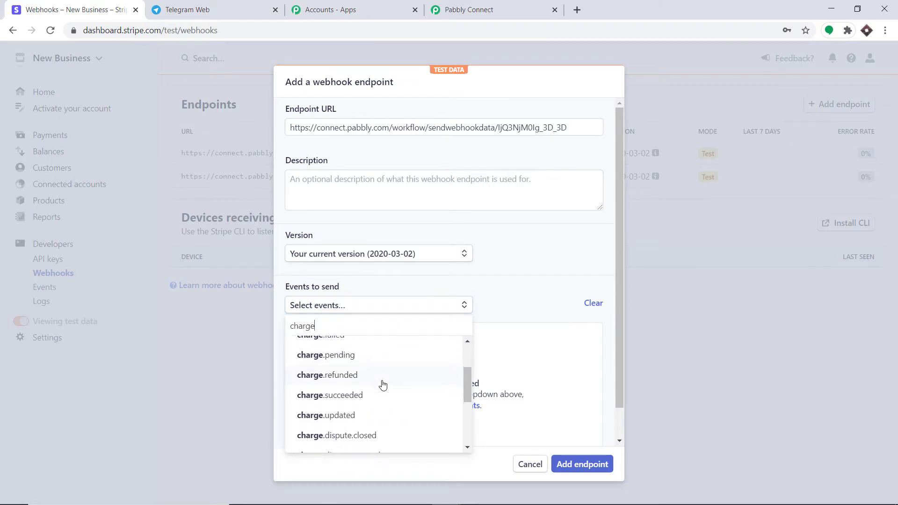
pyautogui.click(327, 354)
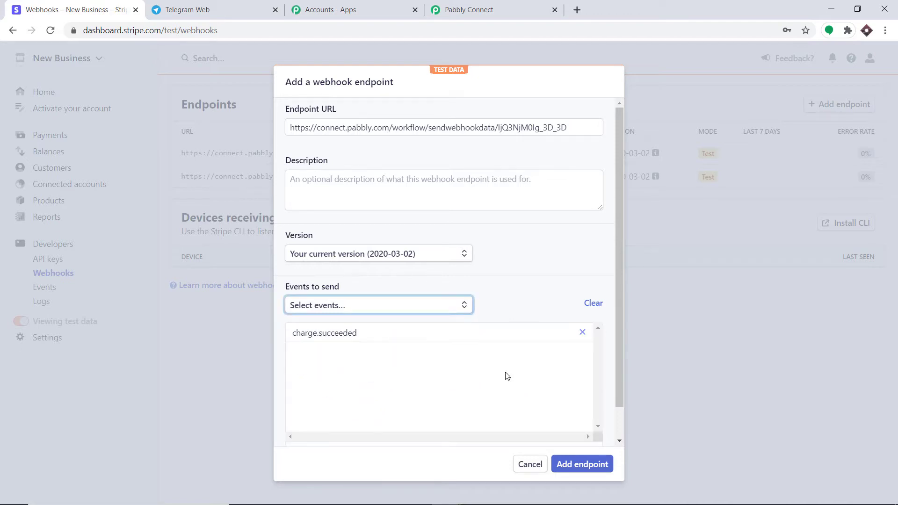
pyautogui.click(579, 465)
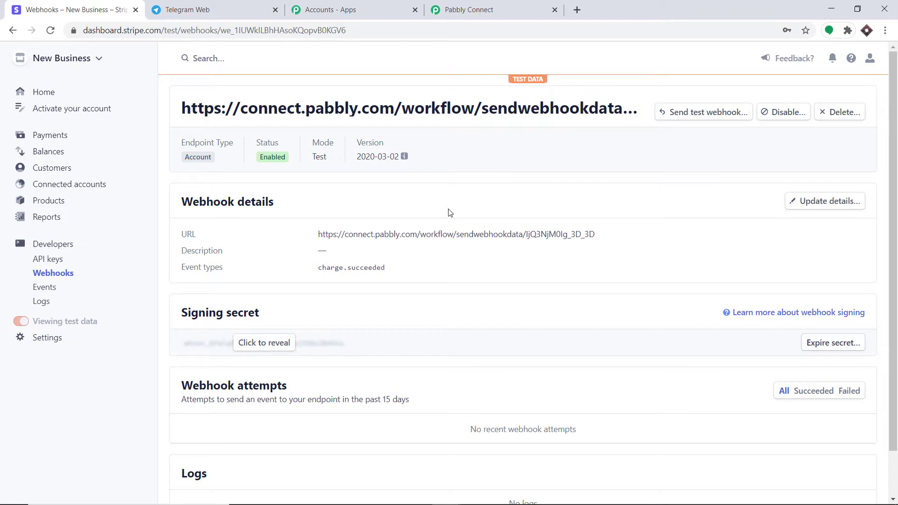
# Step: Switch back to Pabbly Connect and start capturing the webhook response for the Stripe trigger
pyautogui.click(488, 7)
pyautogui.scroll(-1, 495, 154)
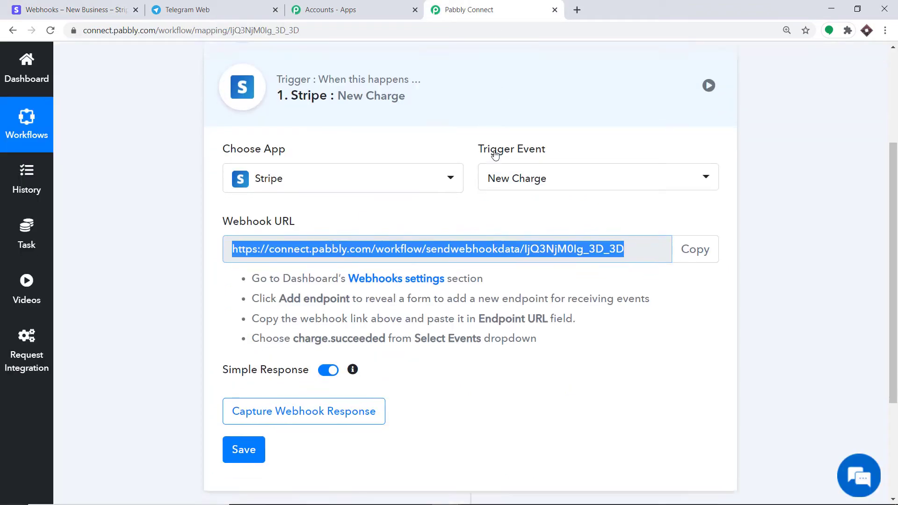
pyautogui.scroll(-2, 495, 154)
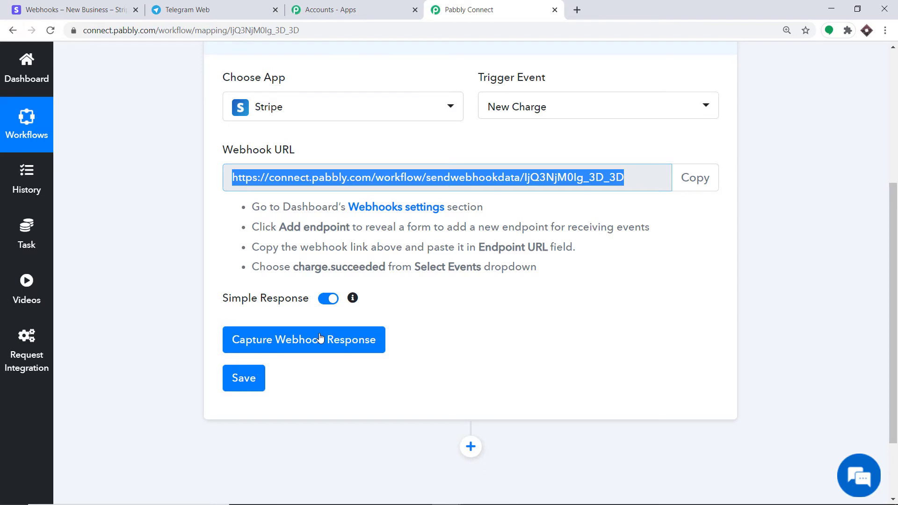
pyautogui.click(320, 338)
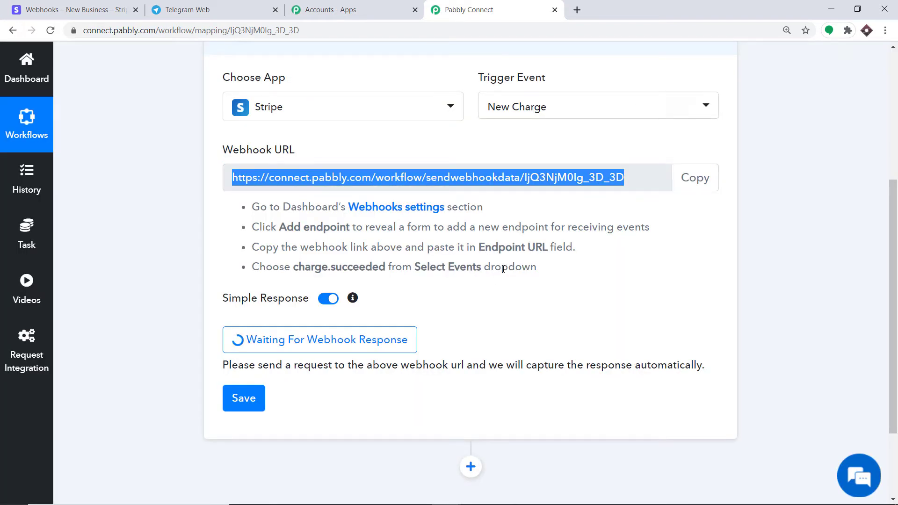
# Step: Switch to the Stripe dashboard and start a new one-time test payment with an amount of 100.00 USD
pyautogui.click(77, 4)
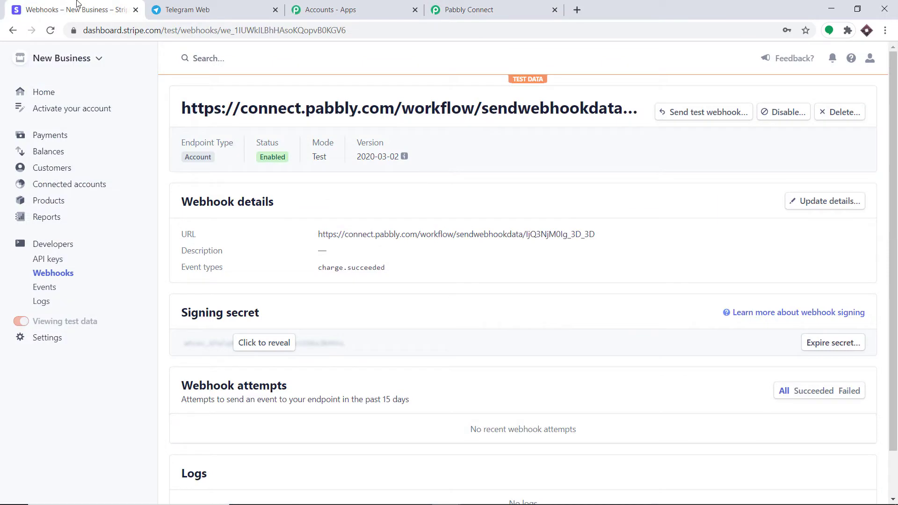
pyautogui.click(52, 135)
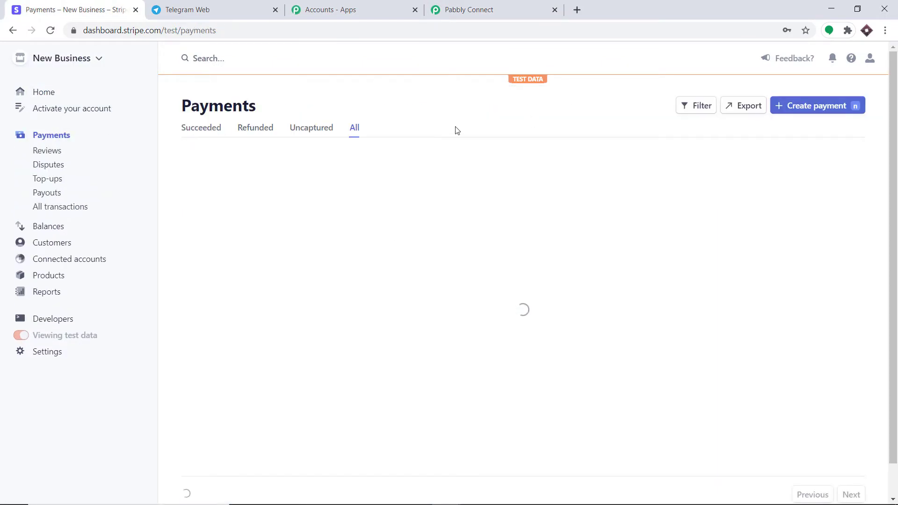
pyautogui.click(829, 112)
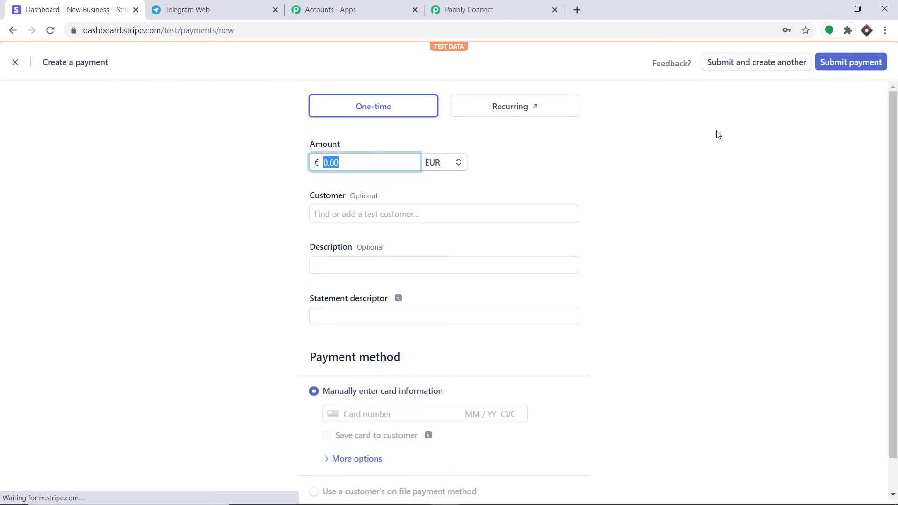
pyautogui.write('100')
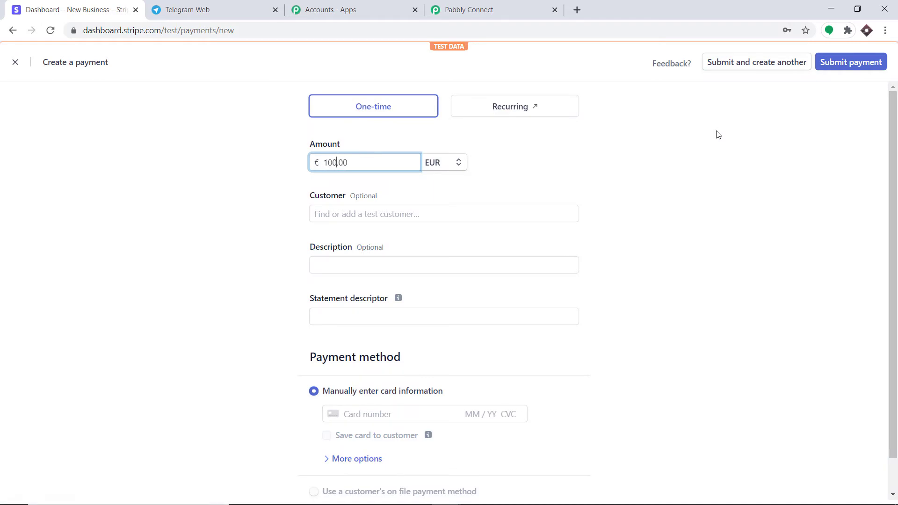
pyautogui.click(452, 163)
pyautogui.click(460, 204)
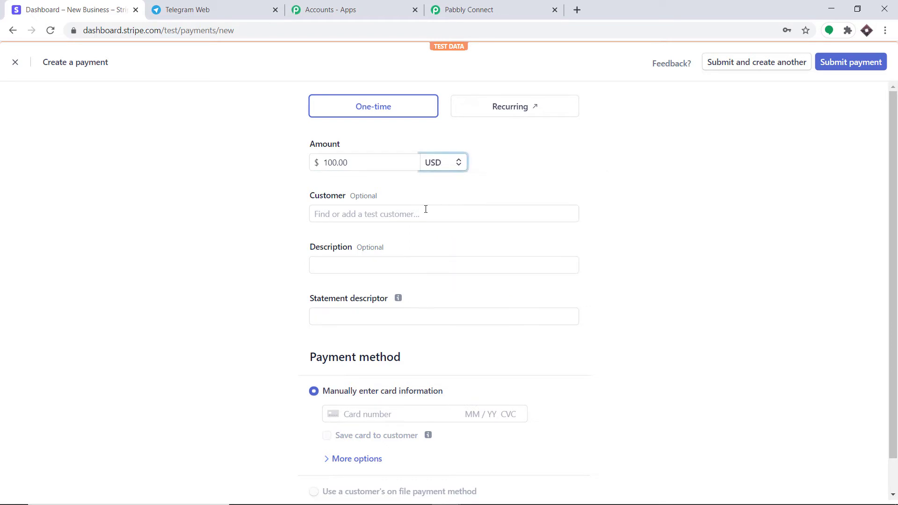
# Step: Assign the first recent customer, set the description to random and the statement descriptor to pabbly, and submit the payment
pyautogui.click(394, 213)
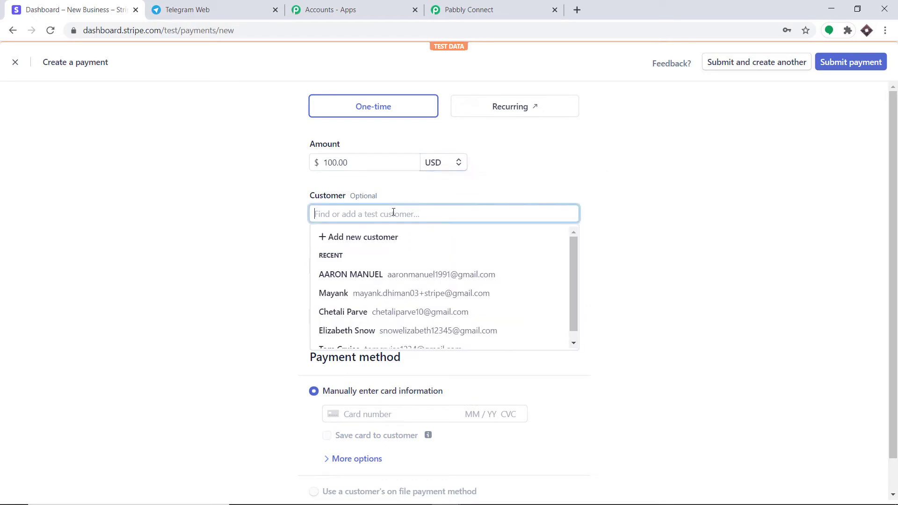
pyautogui.click(376, 271)
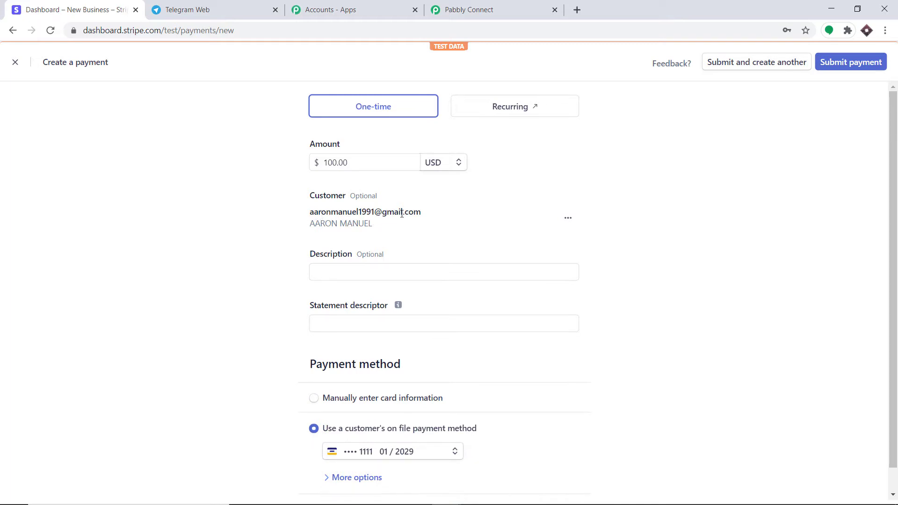
pyautogui.click(367, 269)
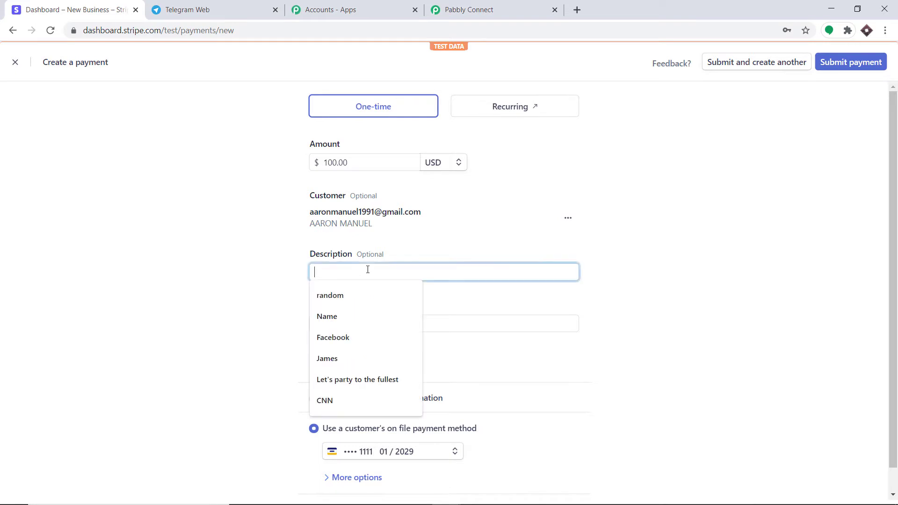
pyautogui.click(357, 294)
pyautogui.click(356, 324)
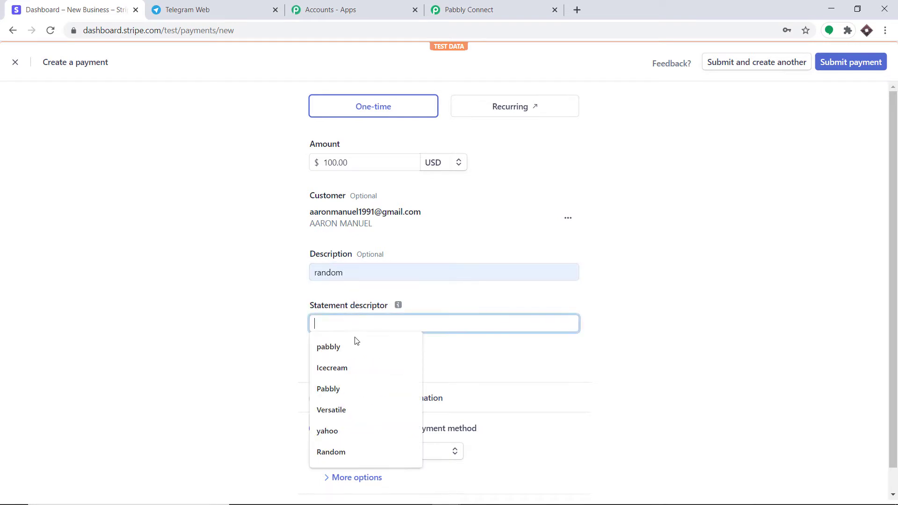
pyautogui.click(357, 345)
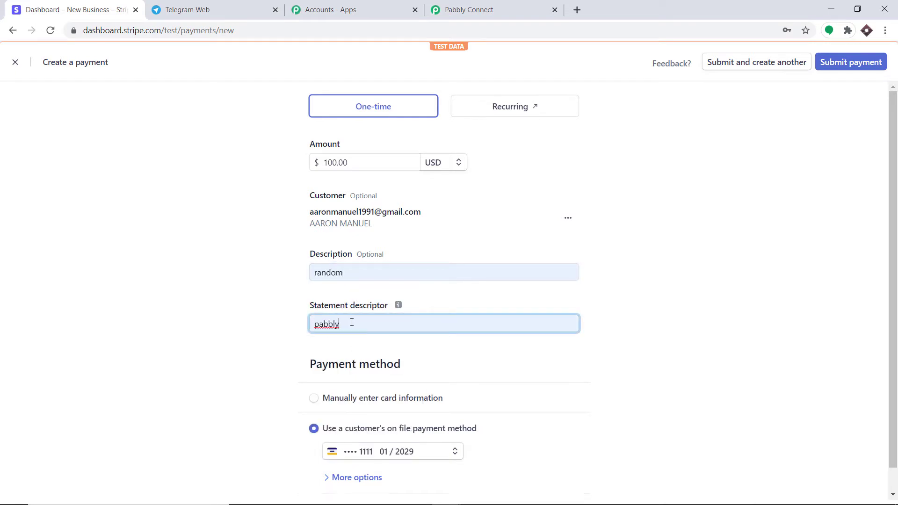
pyautogui.scroll(-1, 367, 324)
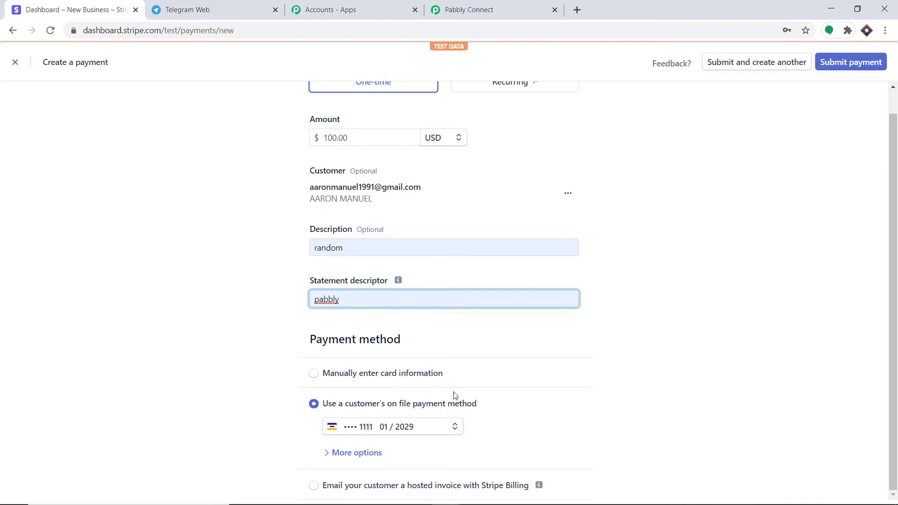
pyautogui.click(841, 67)
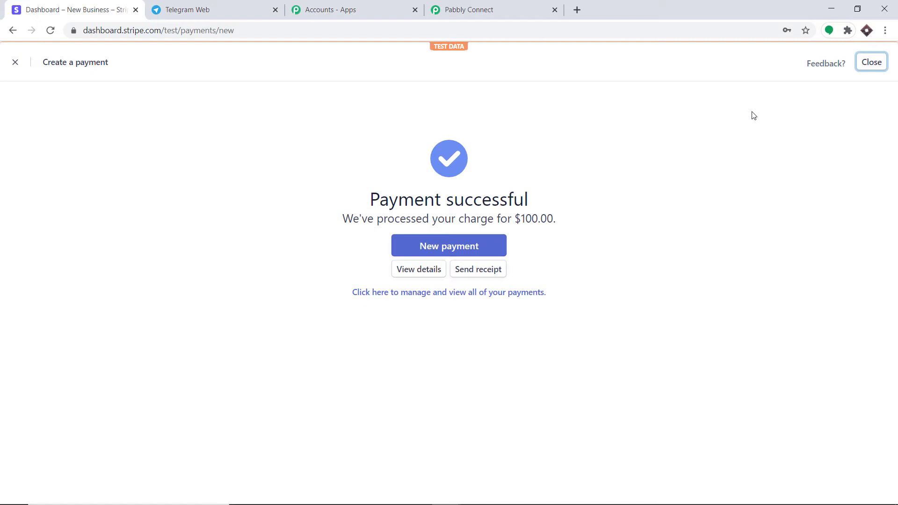
# Step: Switch back to Pabbly Connect and examine the captured webhook response, including the charge amount, customer ID and description fields
pyautogui.click(494, 10)
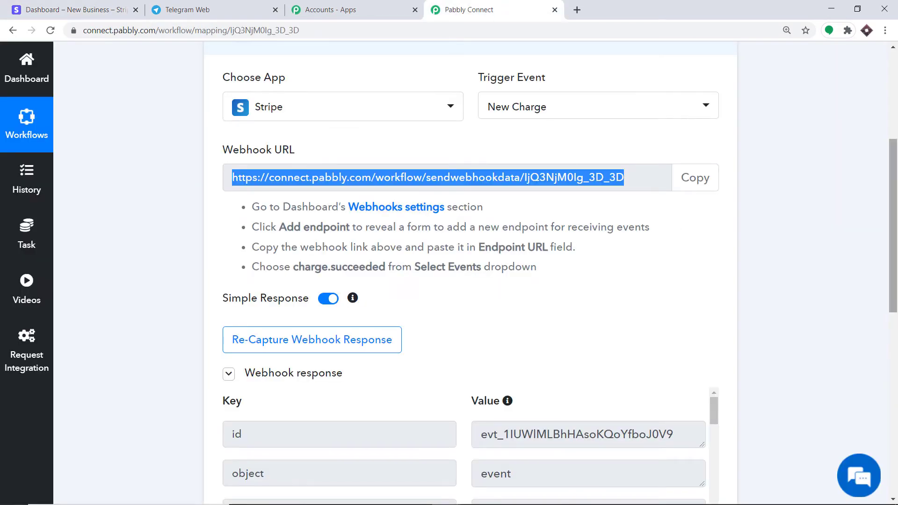
pyautogui.moveTo(892, 224); pyautogui.dragTo(892, 341)
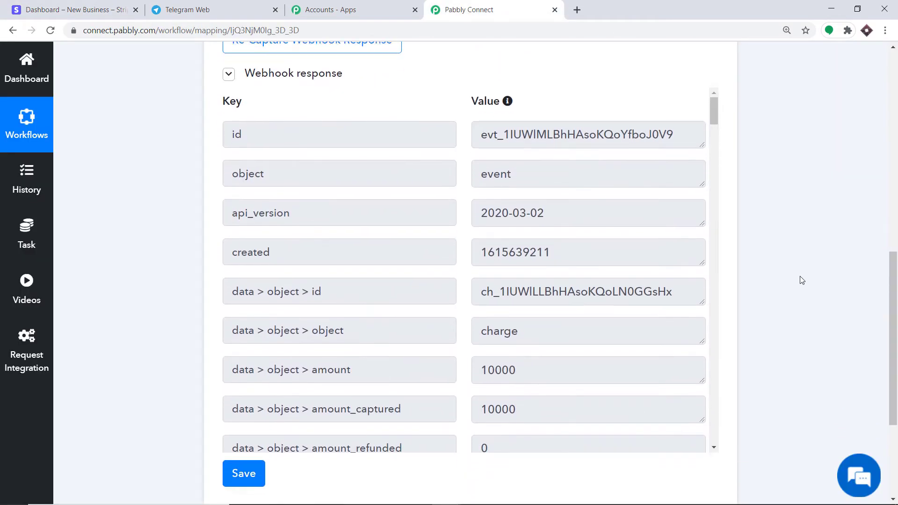
pyautogui.scroll(-3, 554, 232)
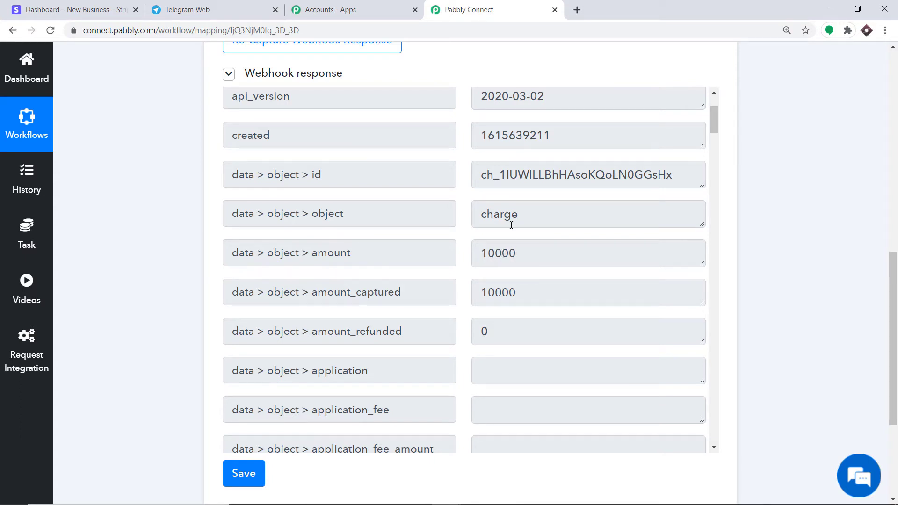
pyautogui.scroll(-6, 531, 204)
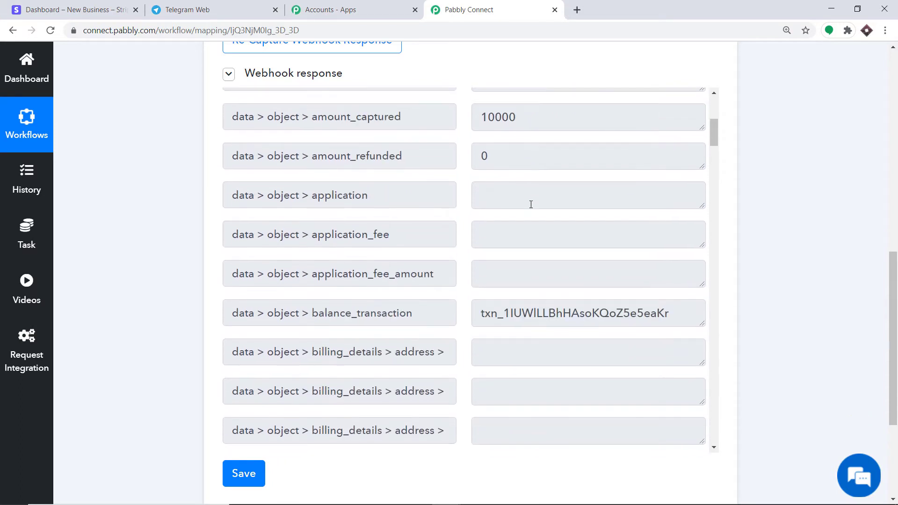
pyautogui.scroll(-9, 531, 205)
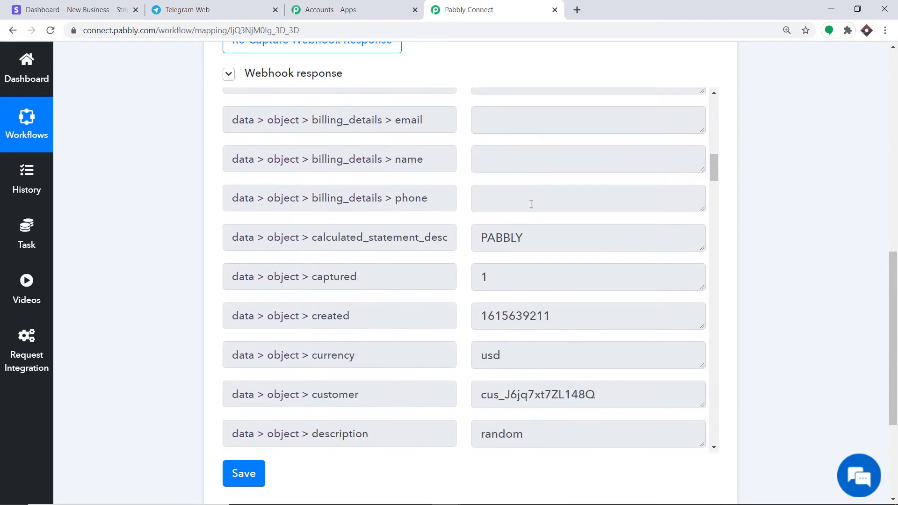
pyautogui.scroll(-16, 531, 204)
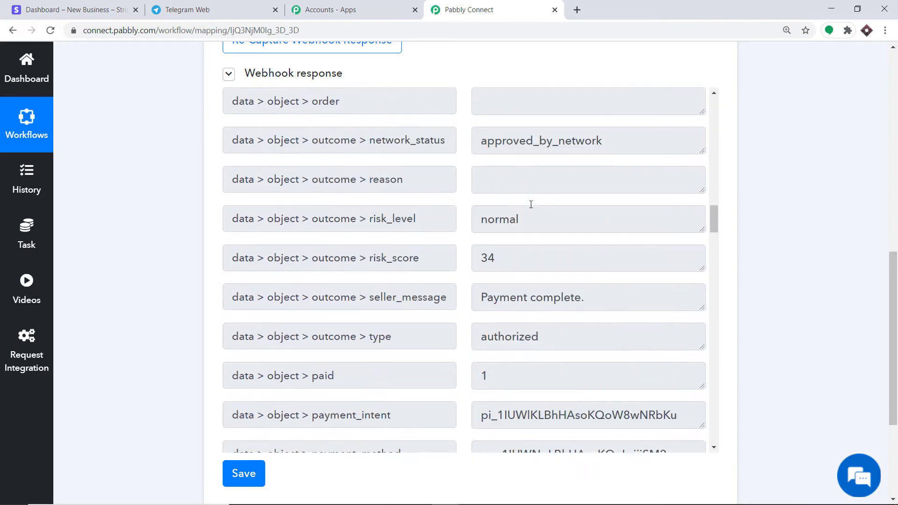
pyautogui.scroll(-11, 531, 205)
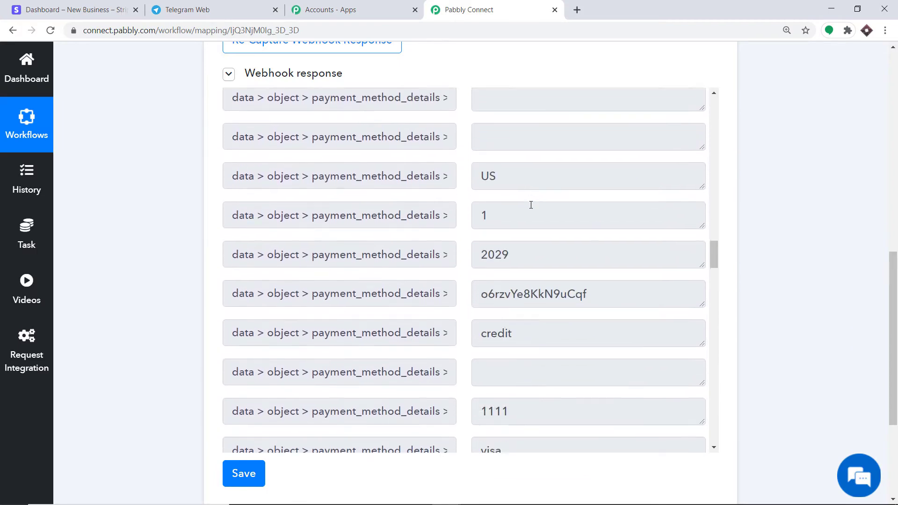
pyautogui.scroll(-12, 531, 204)
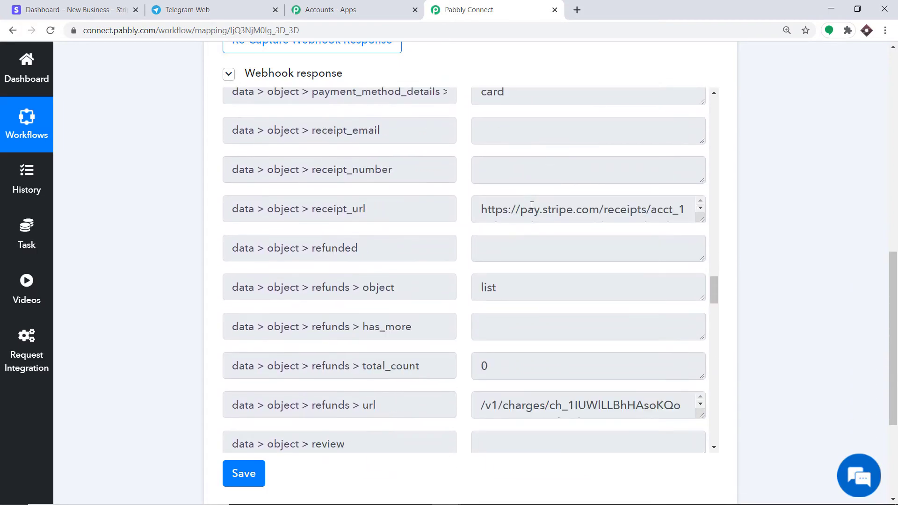
pyautogui.scroll(-20, 532, 206)
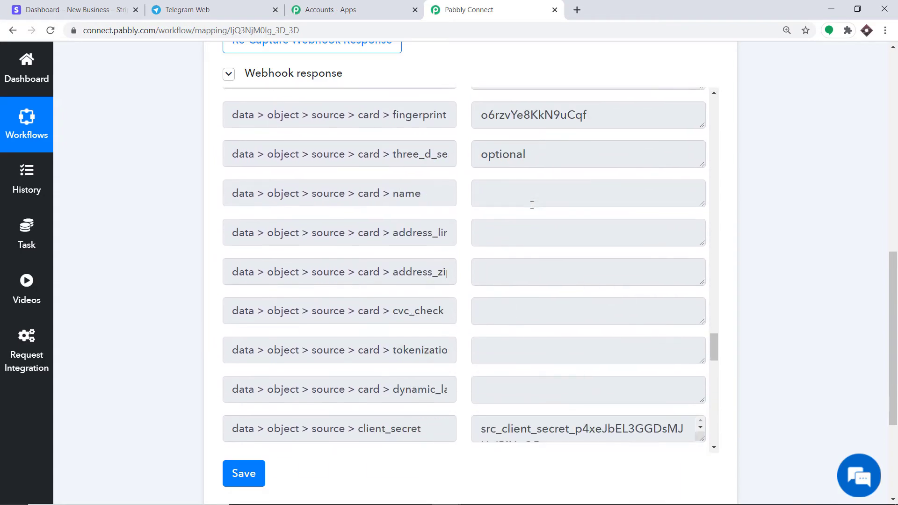
pyautogui.scroll(-4, 531, 205)
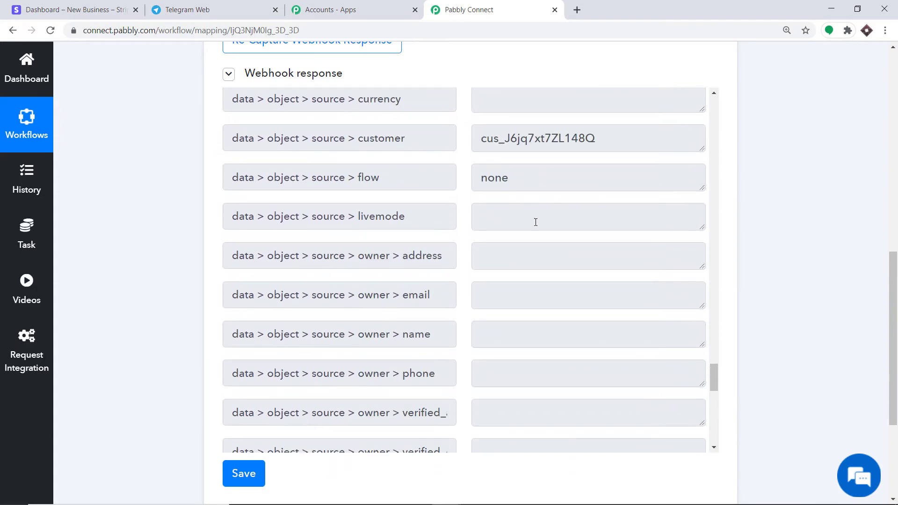
pyautogui.scroll(-8, 535, 243)
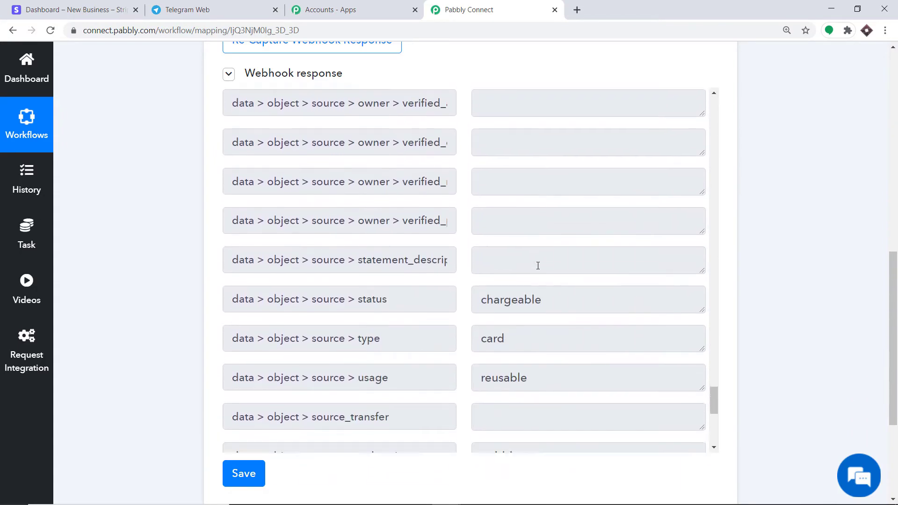
pyautogui.scroll(-15, 538, 265)
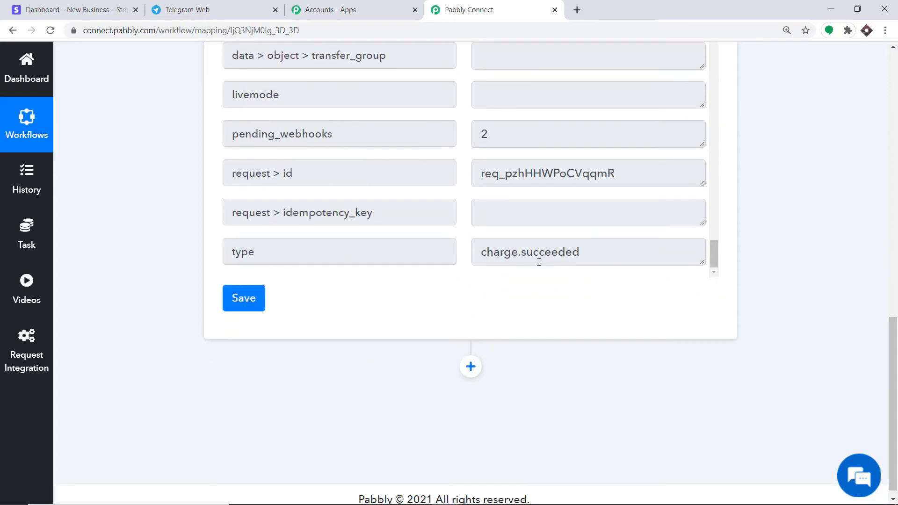
pyautogui.scroll(10, 539, 262)
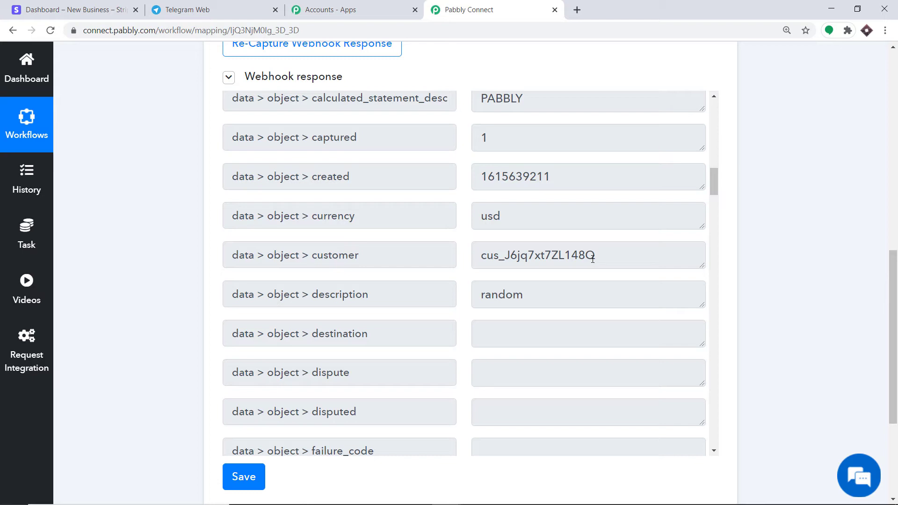
pyautogui.scroll(-1, 593, 259)
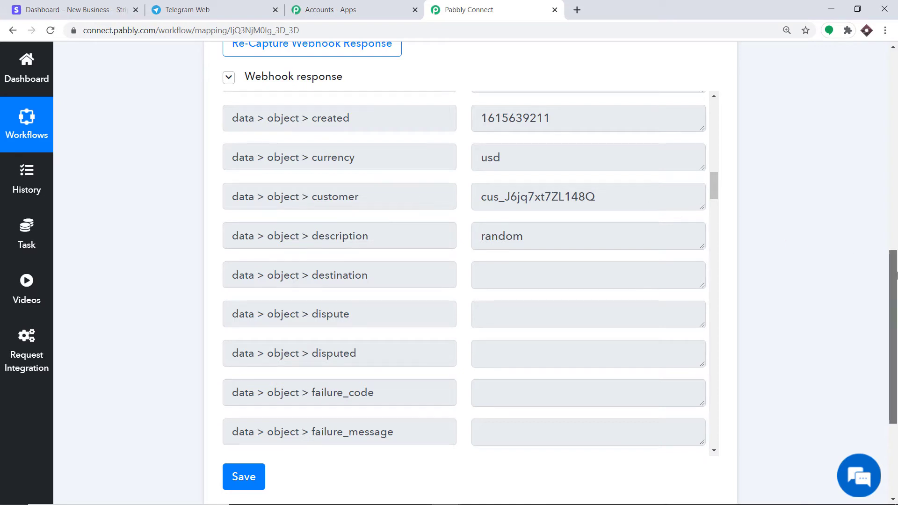
# Step: Add an action step after the trigger, with Stripe as the app and Retrieve a Customer as the action event
pyautogui.scroll(-5, 882, 265)
pyautogui.click(471, 355)
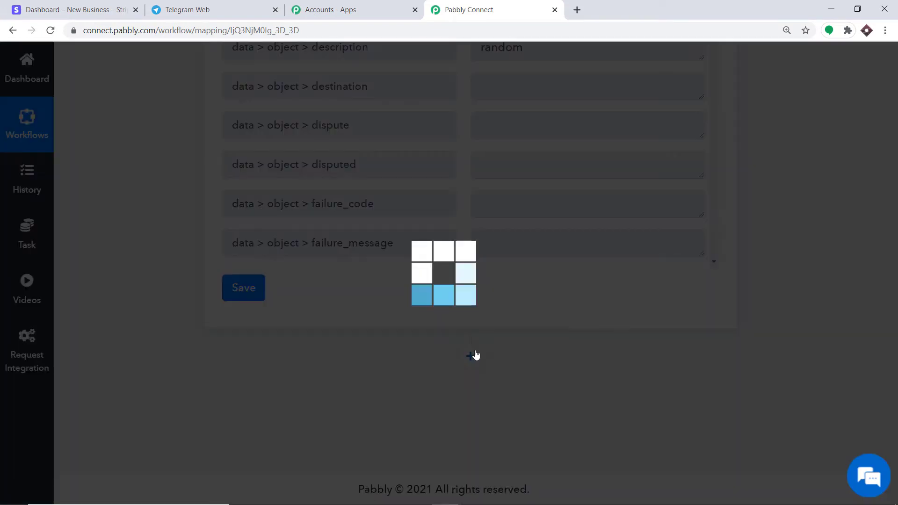
pyautogui.moveTo(893, 323); pyautogui.dragTo(893, 398)
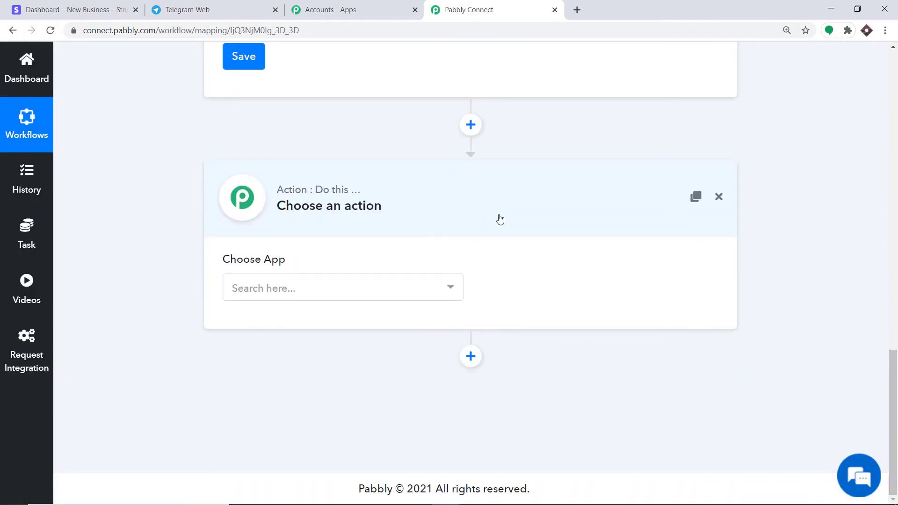
pyautogui.click(285, 288)
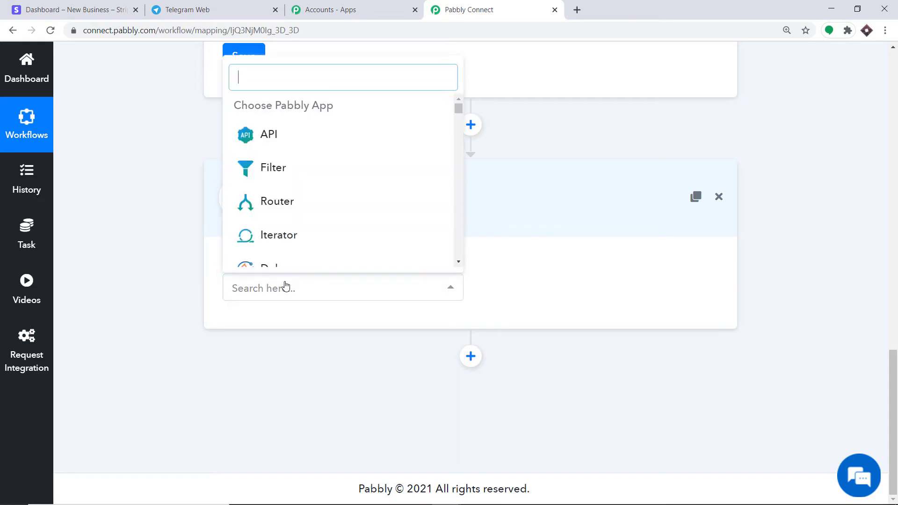
pyautogui.write('stripe')
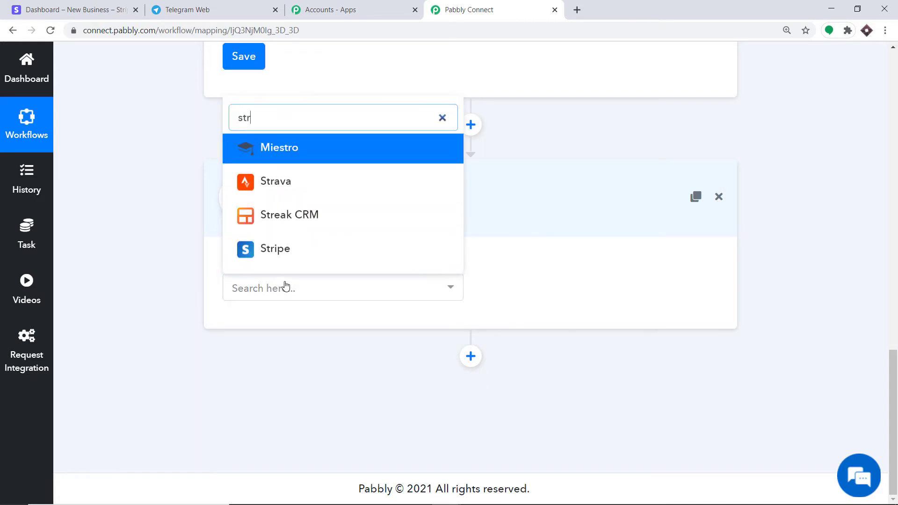
pyautogui.click(282, 250)
pyautogui.click(620, 296)
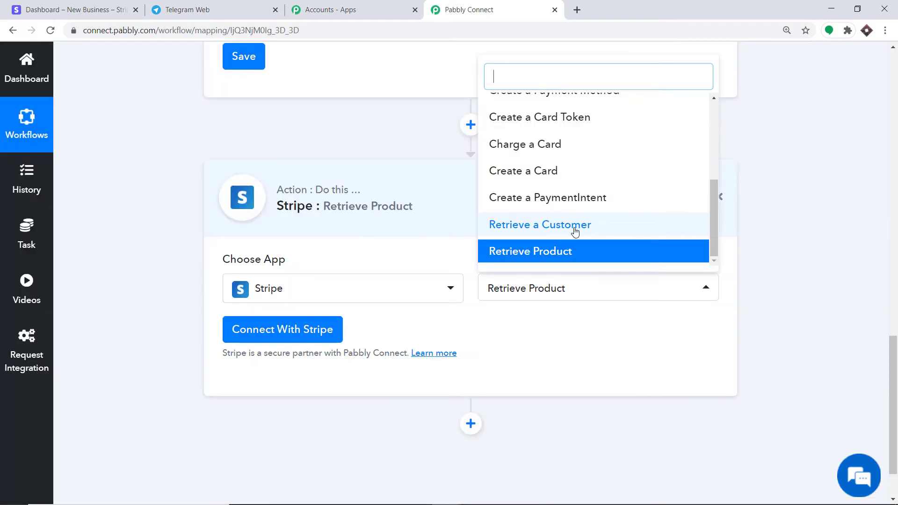
pyautogui.click(575, 229)
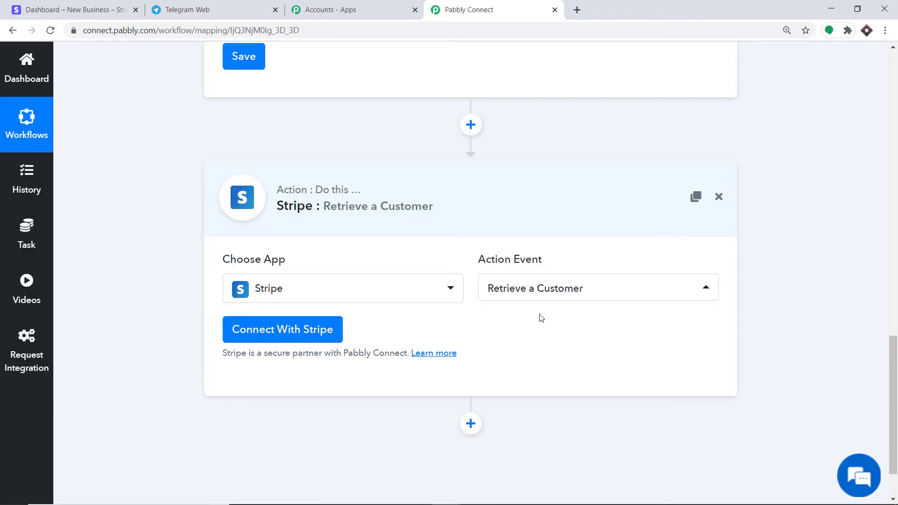
pyautogui.click(540, 291)
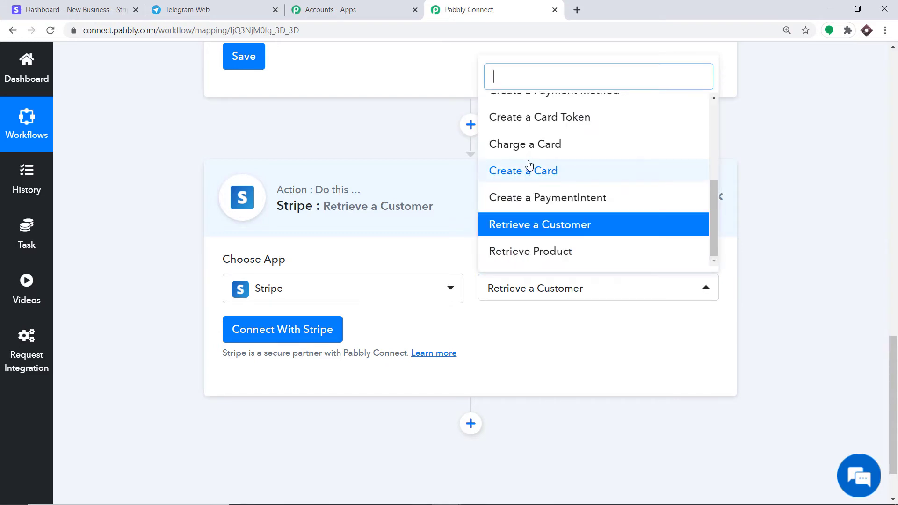
pyautogui.scroll(2, 530, 165)
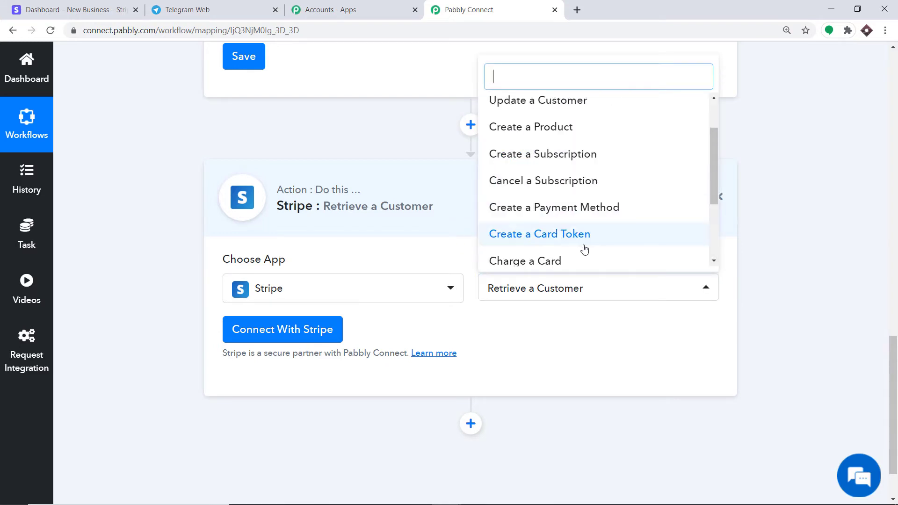
pyautogui.click(528, 322)
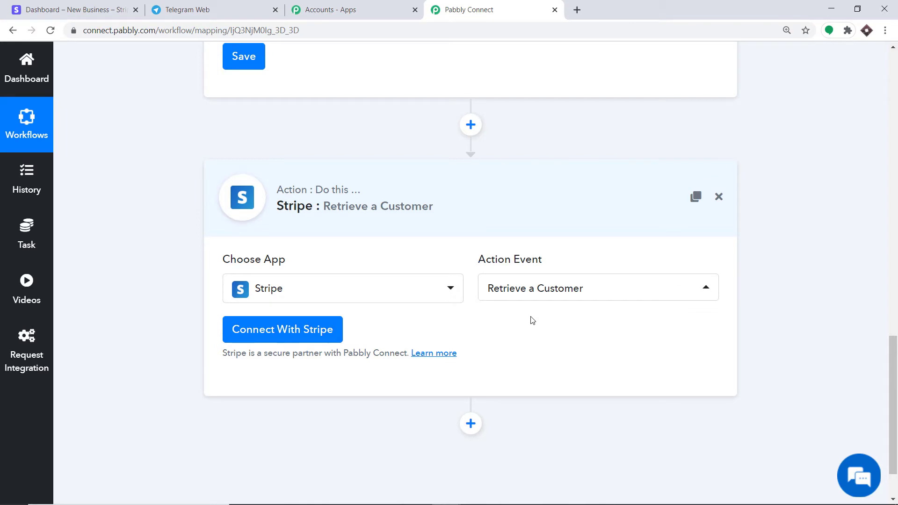
# Step: Open the new Stripe credentials form, switch to the Stripe dashboard, and reveal and copy the test secret key from the API keys page
pyautogui.click(316, 328)
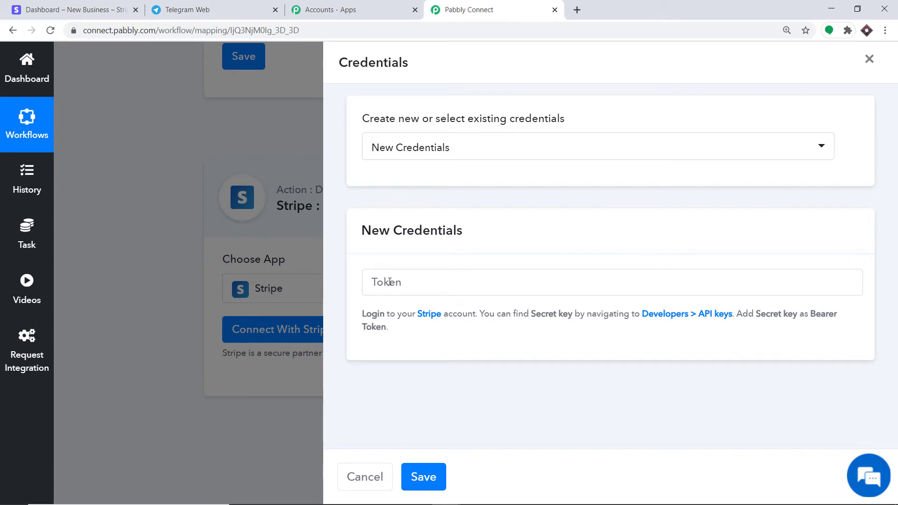
pyautogui.click(111, 7)
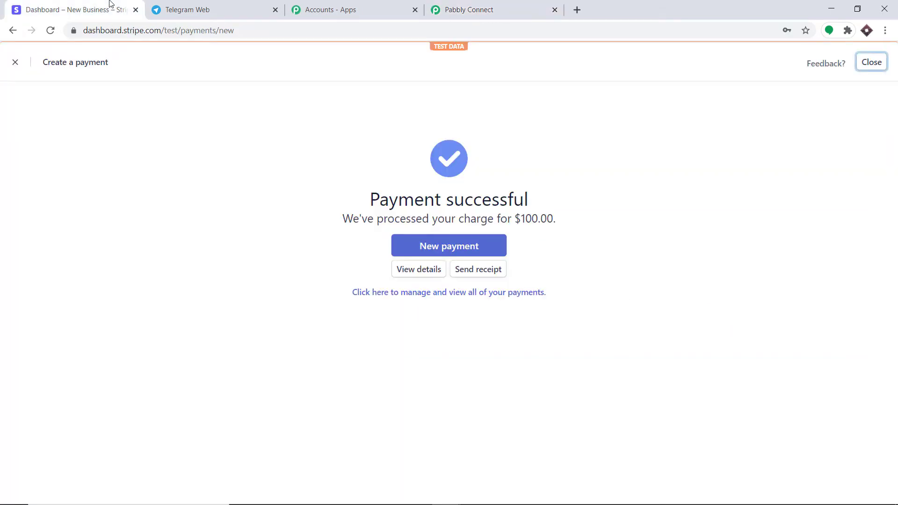
pyautogui.click(15, 68)
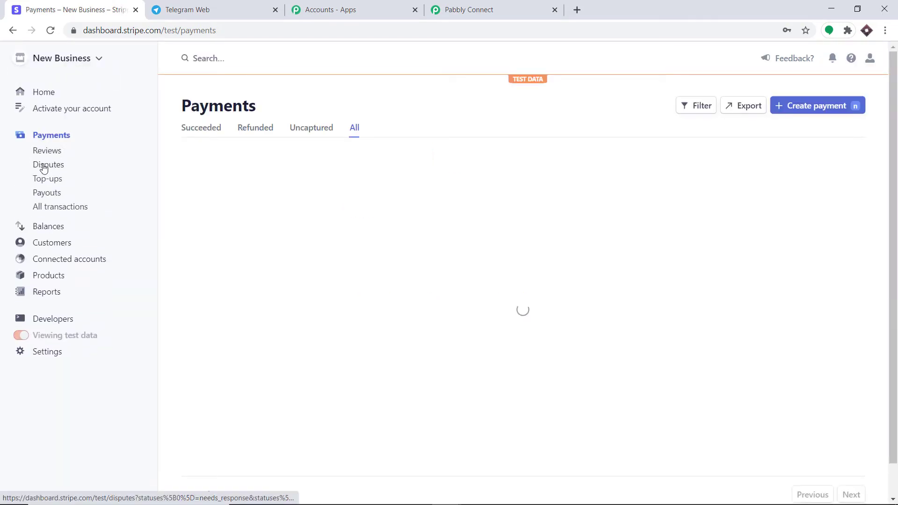
pyautogui.click(65, 320)
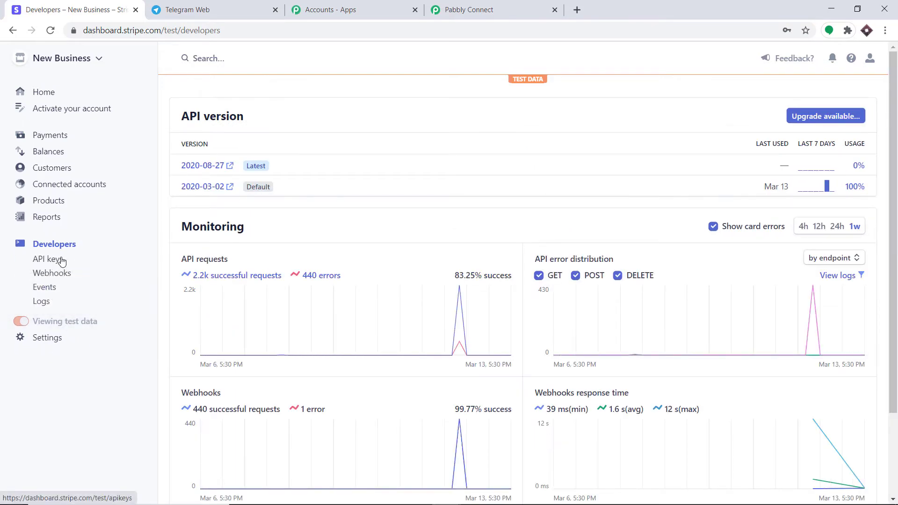
pyautogui.click(45, 260)
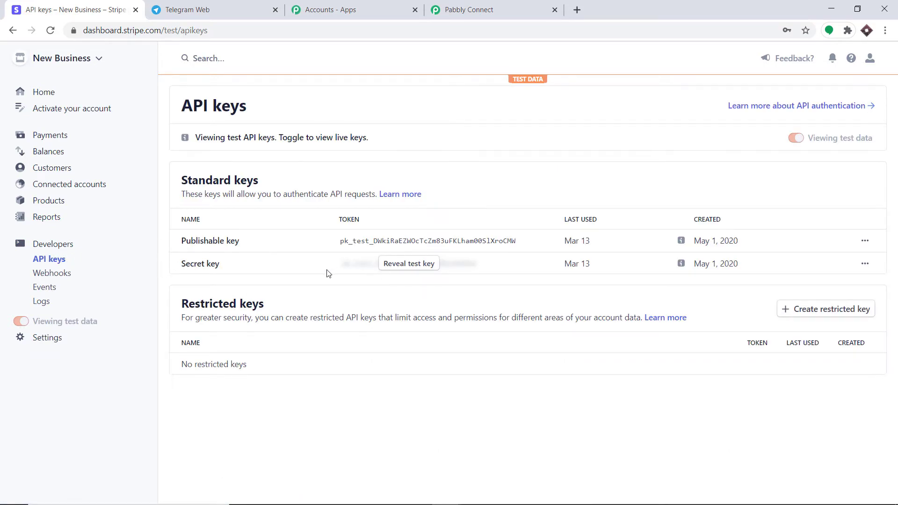
pyautogui.click(395, 265)
pyautogui.click(397, 266)
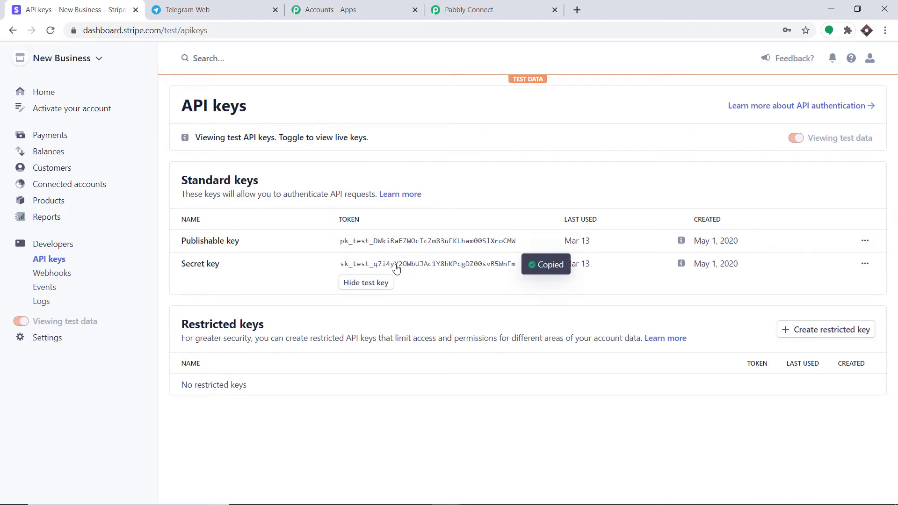
# Step: Return to Pabbly Connect, paste the Stripe secret key as the token of the new credentials, and save the connection
pyautogui.click(474, 3)
pyautogui.rightClick(407, 280)
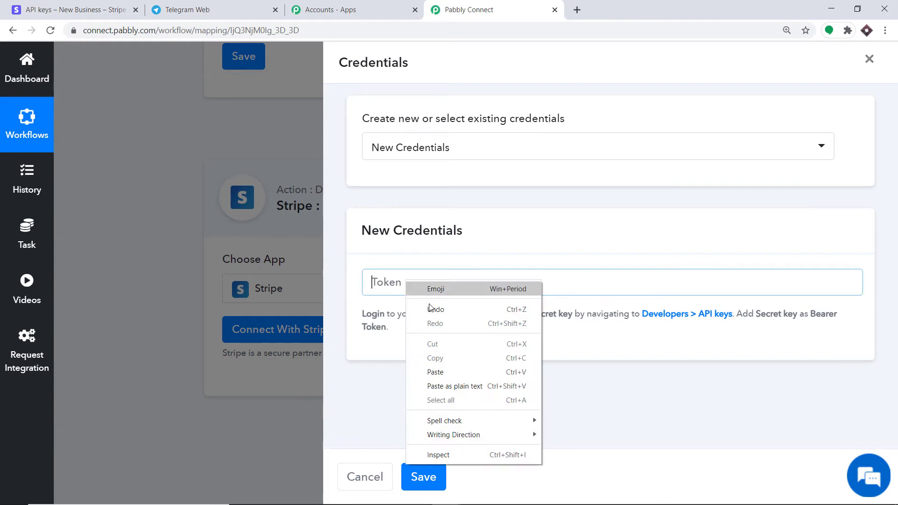
pyautogui.click(454, 370)
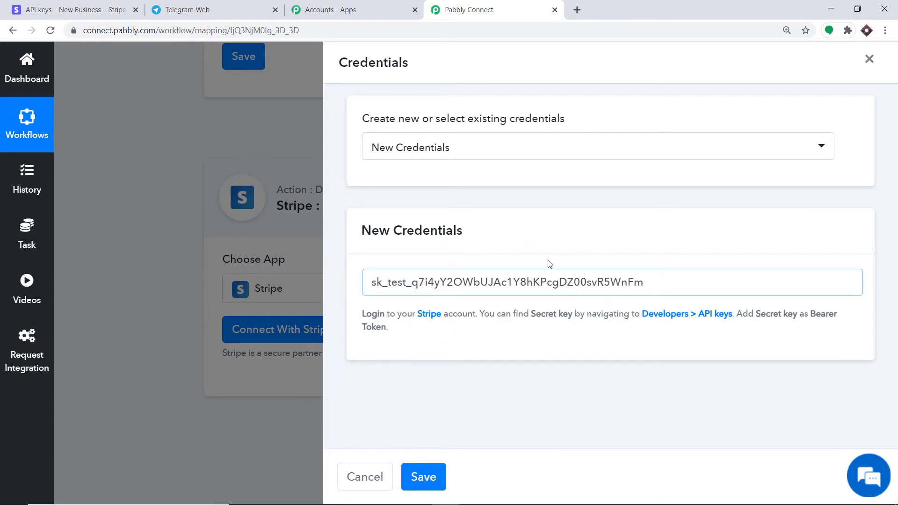
pyautogui.click(429, 476)
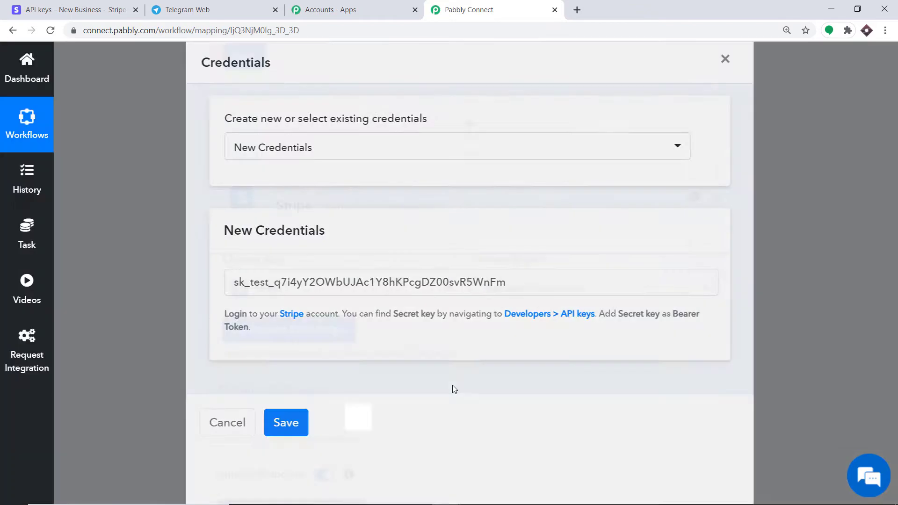
# Step: Map the required Customer ID of the Retrieve a Customer action to the trigger's data > object > customer value
pyautogui.scroll(-2, 469, 300)
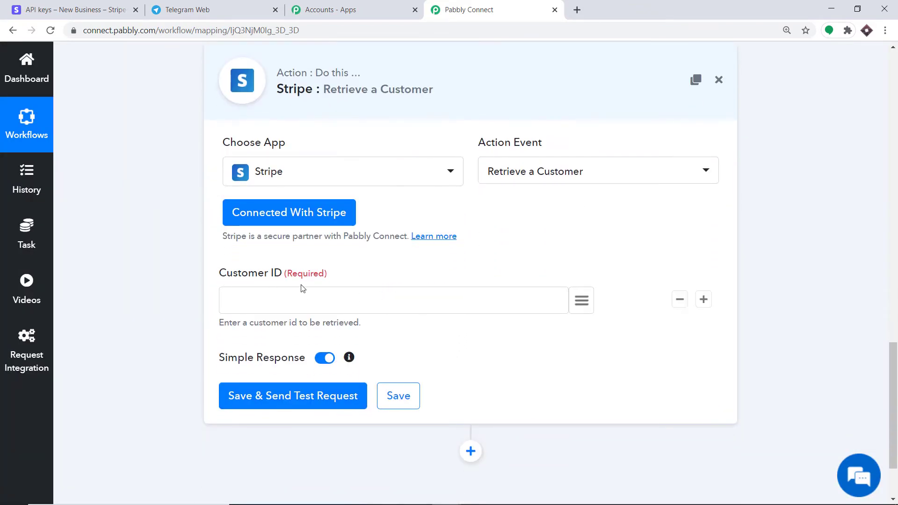
pyautogui.scroll(10, 302, 288)
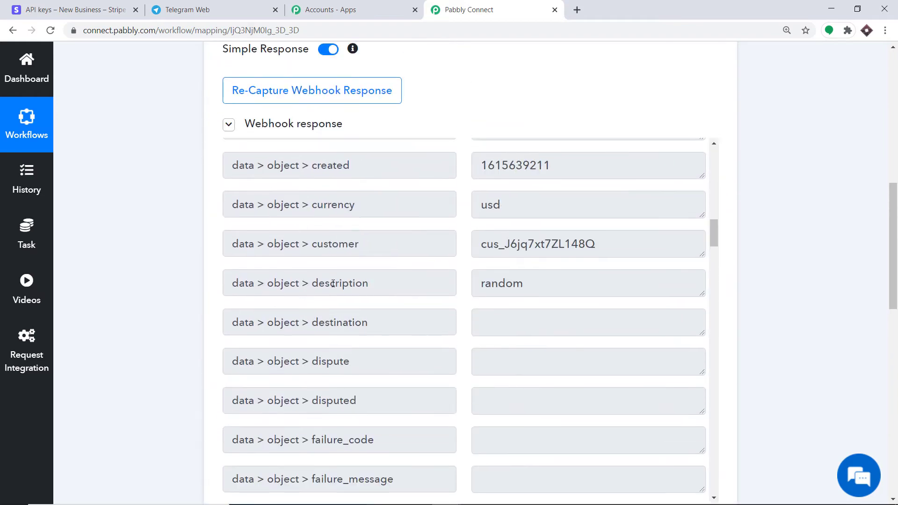
pyautogui.scroll(-10, 744, 309)
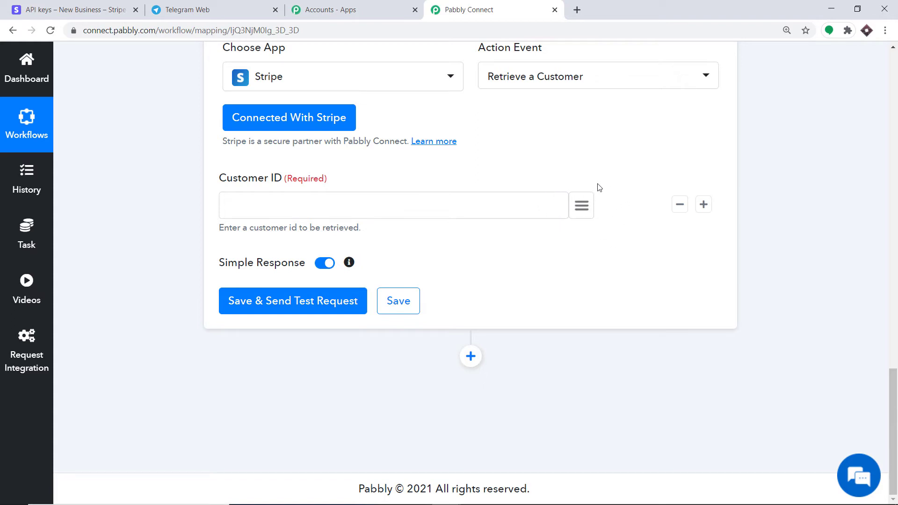
pyautogui.click(584, 209)
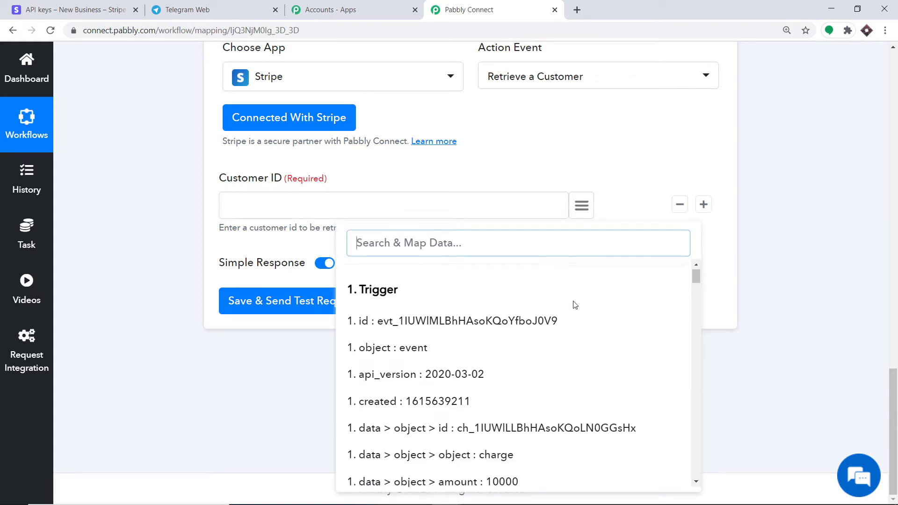
pyautogui.scroll(-2, 566, 311)
pyautogui.scroll(-2, 557, 309)
pyautogui.scroll(-1, 559, 306)
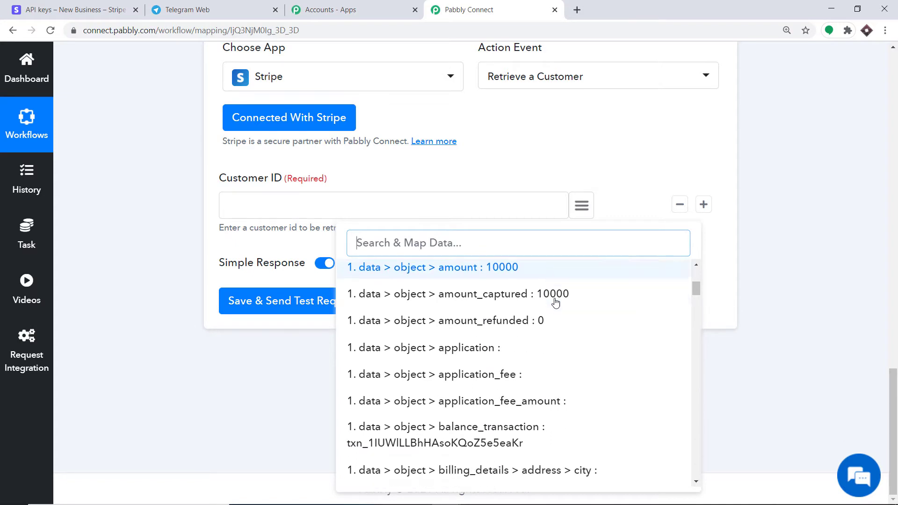
pyautogui.scroll(-6, 560, 305)
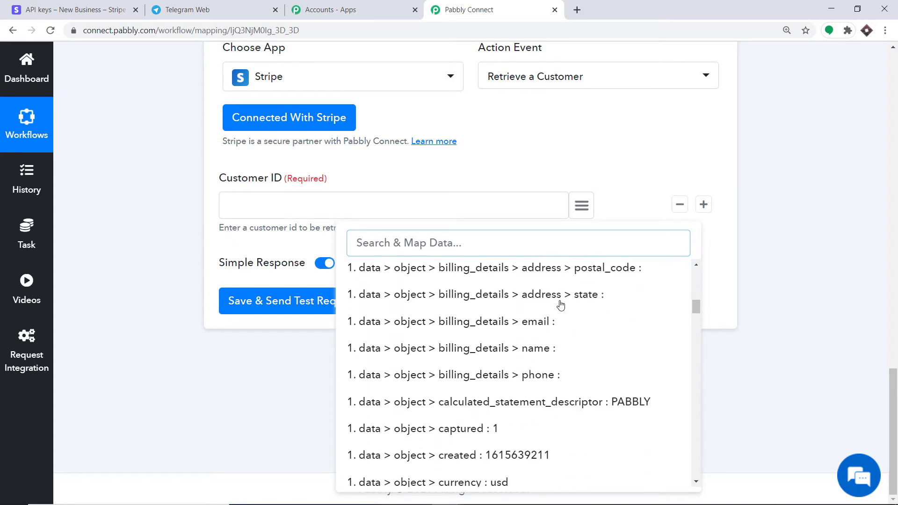
pyautogui.scroll(-3, 561, 305)
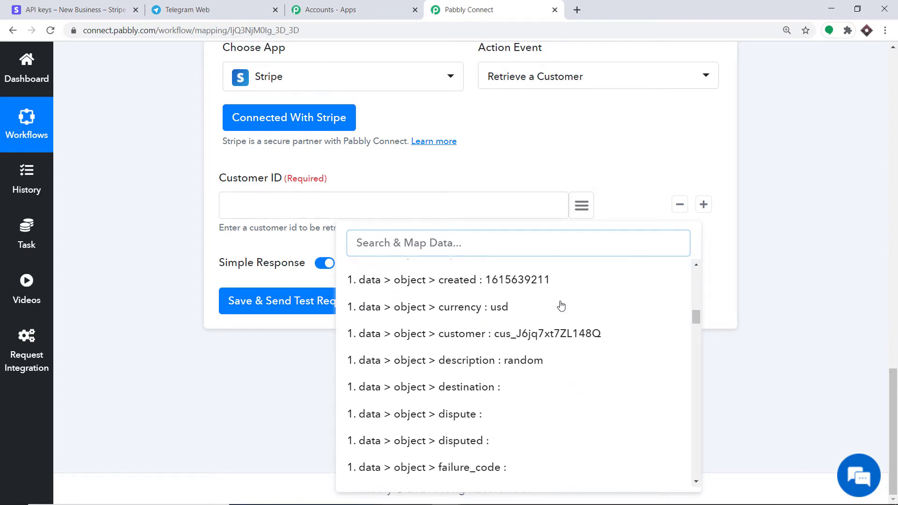
pyautogui.click(546, 336)
# Step: Save the Retrieve a Customer action with its mapped Customer ID and send a test request
pyautogui.scroll(7, 606, 226)
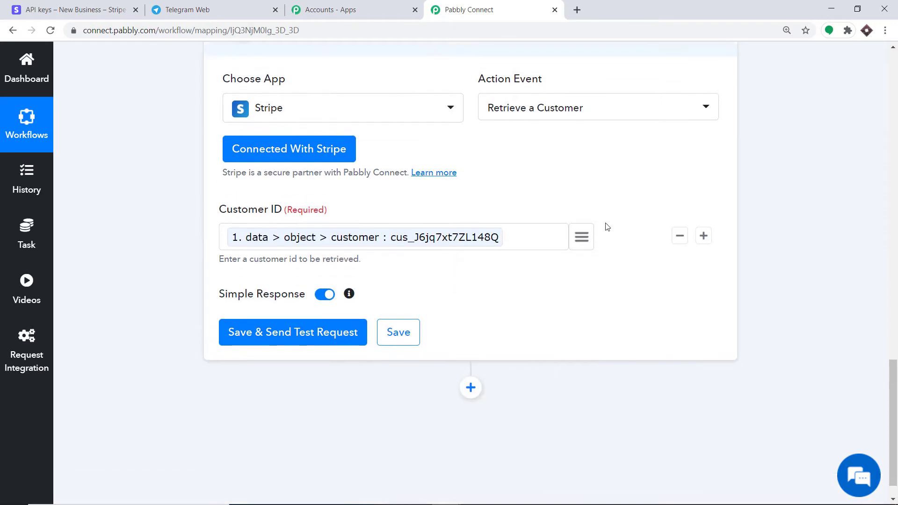
pyautogui.scroll(4, 607, 227)
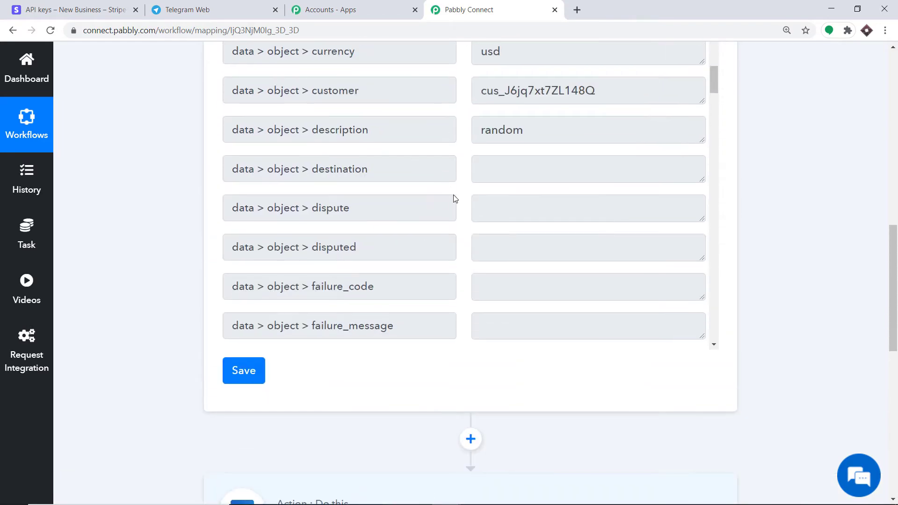
pyautogui.scroll(-5, 538, 254)
pyautogui.scroll(-8, 850, 405)
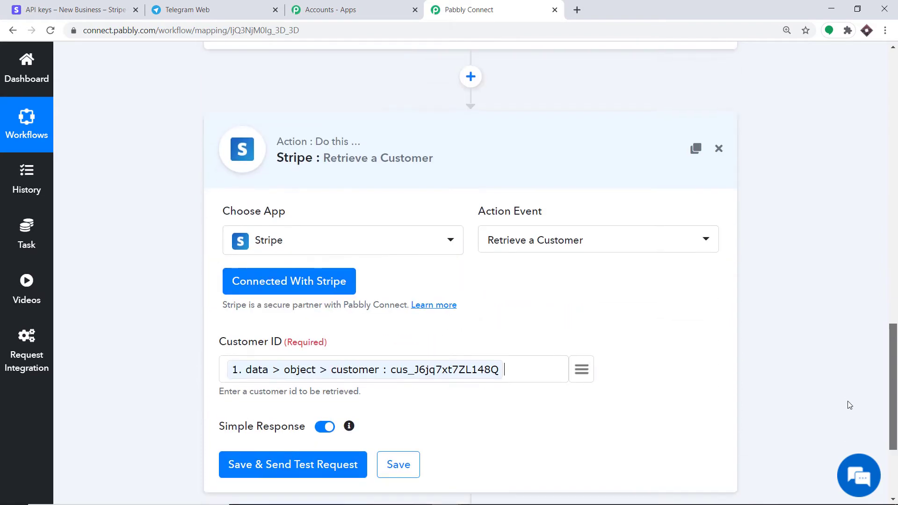
pyautogui.scroll(-2, 850, 405)
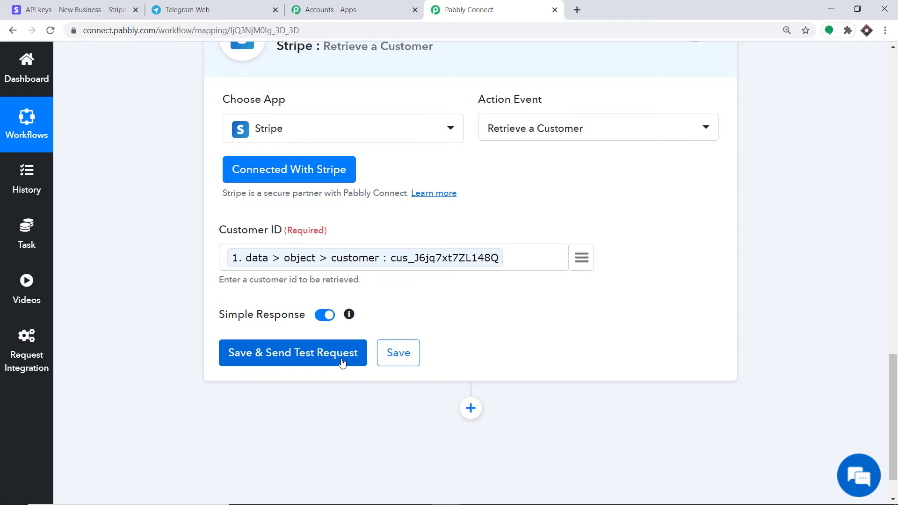
pyautogui.click(341, 363)
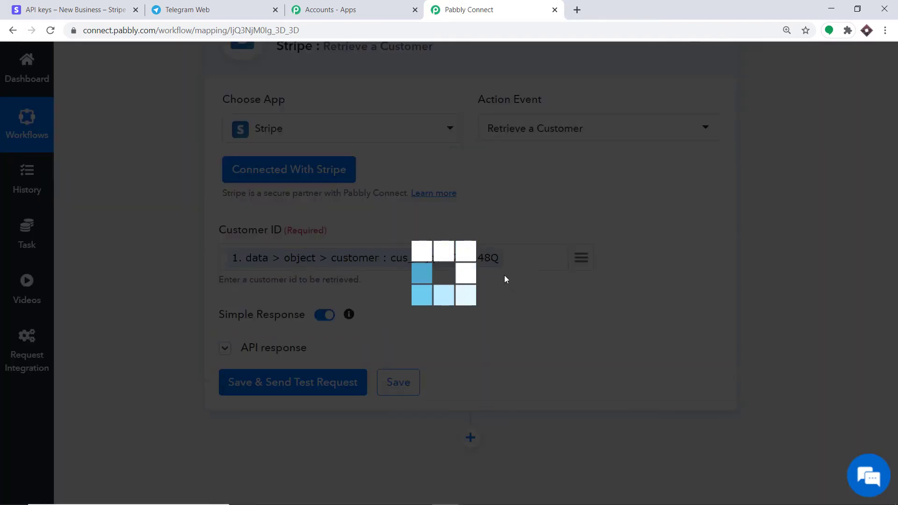
# Step: Examine the Retrieve a Customer API response, including the customer's email, name, phone, shipping and source fields
pyautogui.scroll(-5, 506, 280)
pyautogui.scroll(-3, 589, 279)
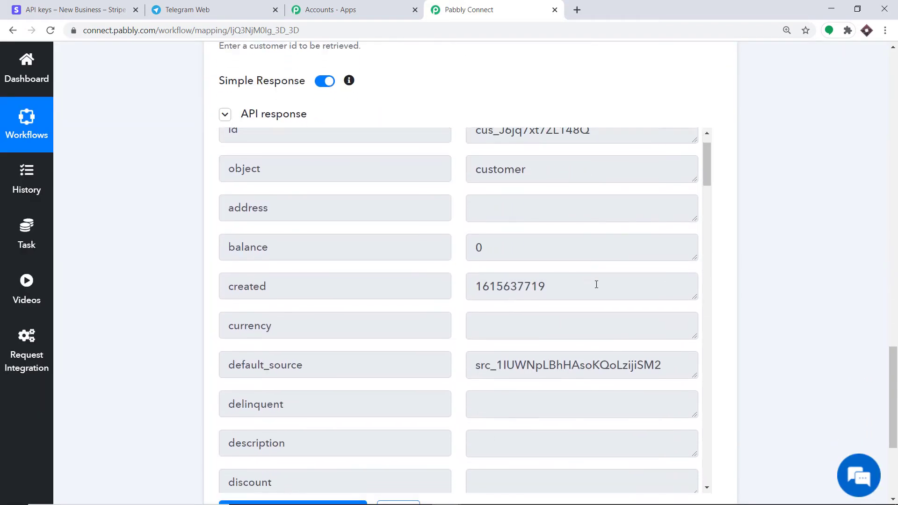
pyautogui.scroll(-5, 590, 279)
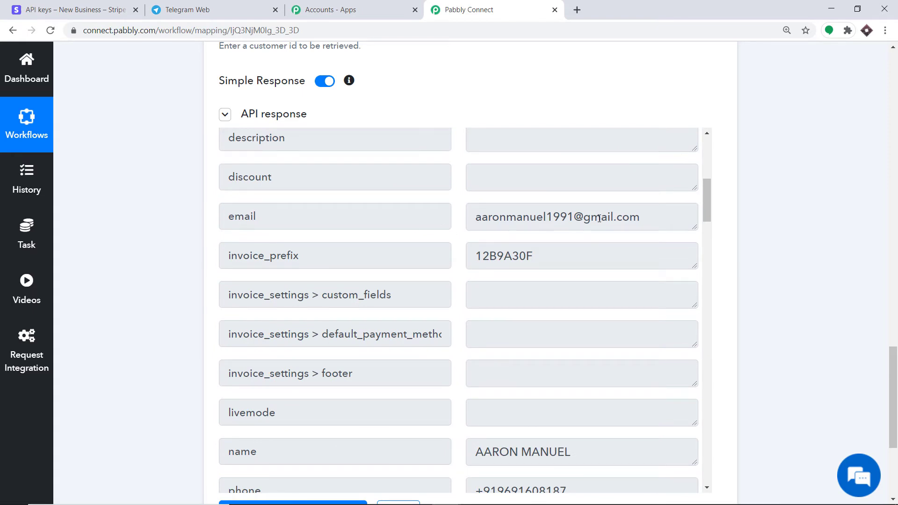
pyautogui.scroll(-4, 599, 218)
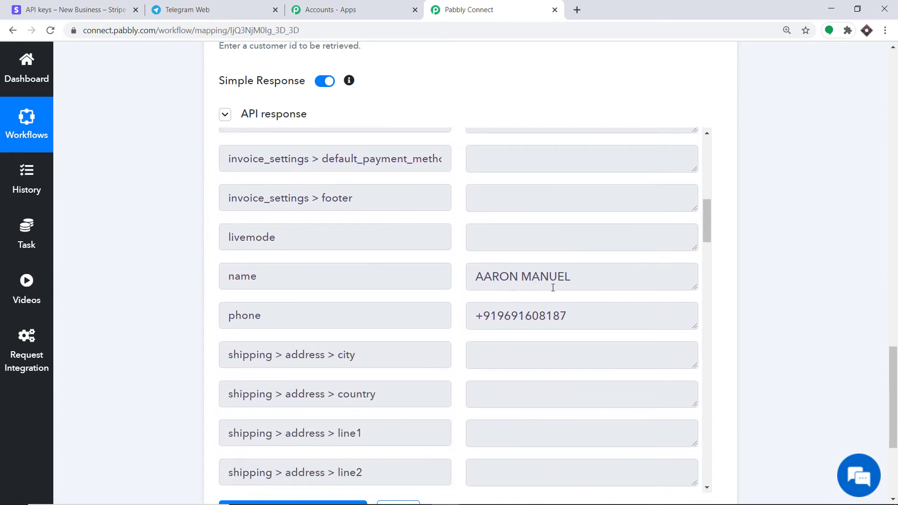
pyautogui.scroll(-7, 553, 288)
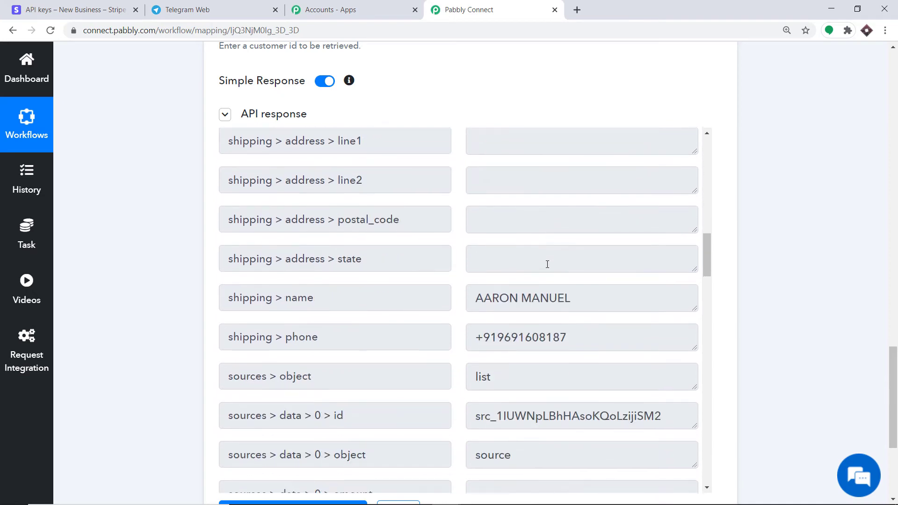
pyautogui.scroll(-17, 547, 264)
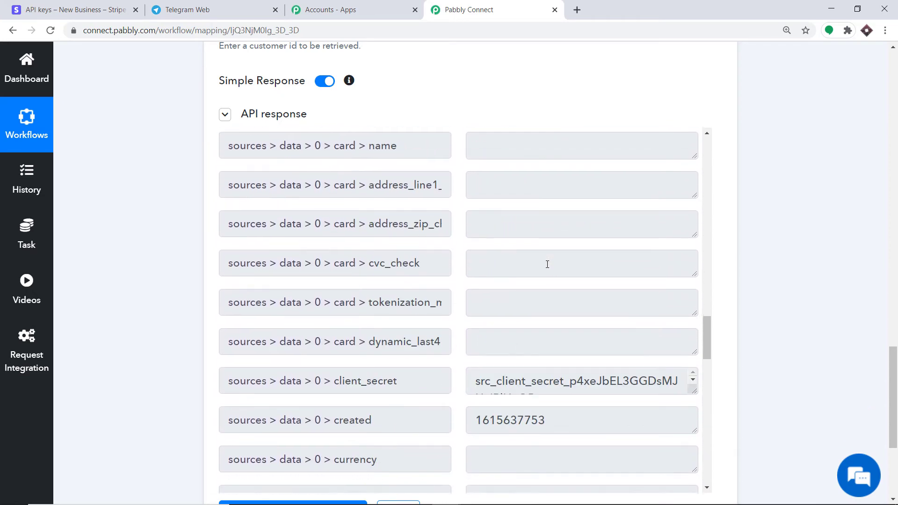
pyautogui.scroll(-17, 548, 264)
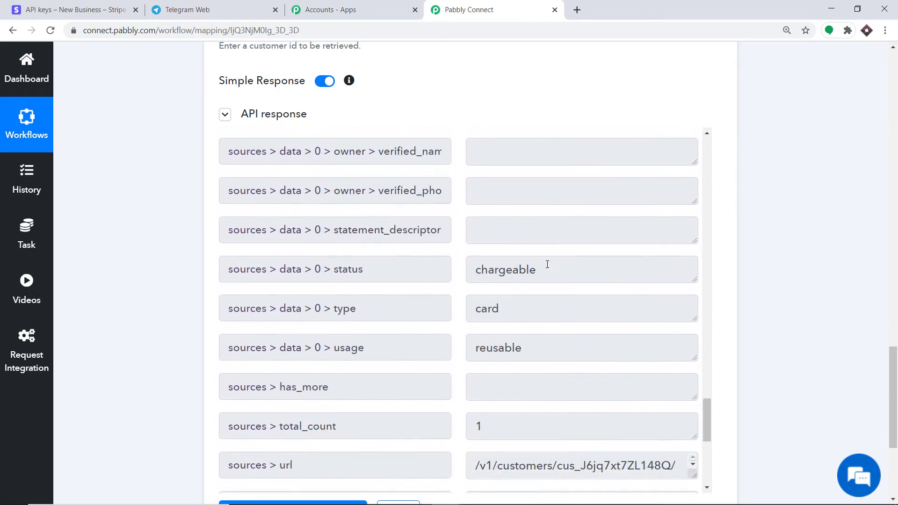
pyautogui.scroll(-3, 547, 264)
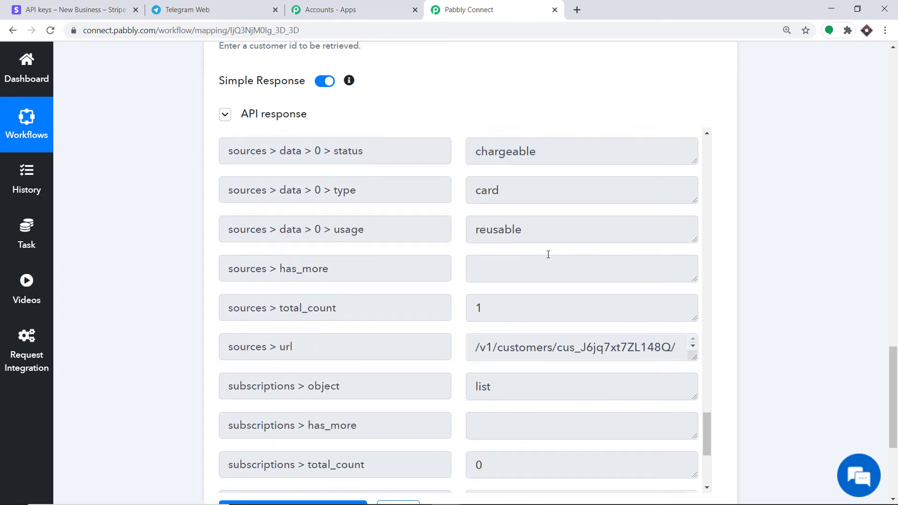
# Step: Review the trigger's webhook response for the charge amount, and return to the end of the workflow below the Retrieve a Customer action
pyautogui.scroll(3, 548, 254)
pyautogui.scroll(12, 895, 177)
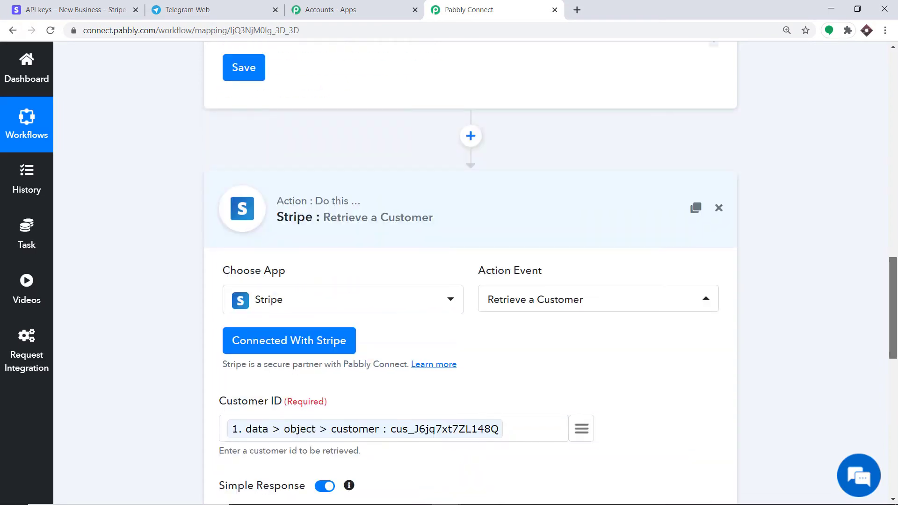
pyautogui.scroll(12, 895, 177)
pyautogui.scroll(-8, 895, 161)
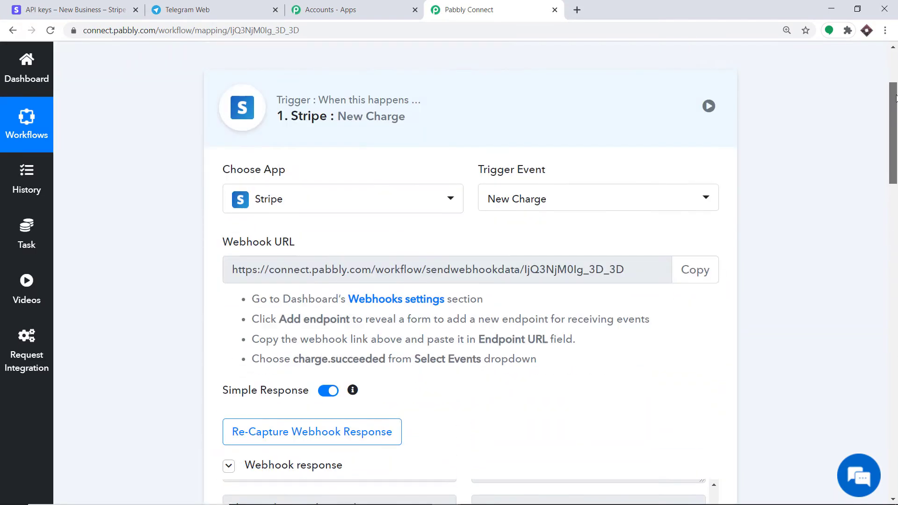
pyautogui.scroll(-1, 895, 161)
pyautogui.scroll(15, 575, 204)
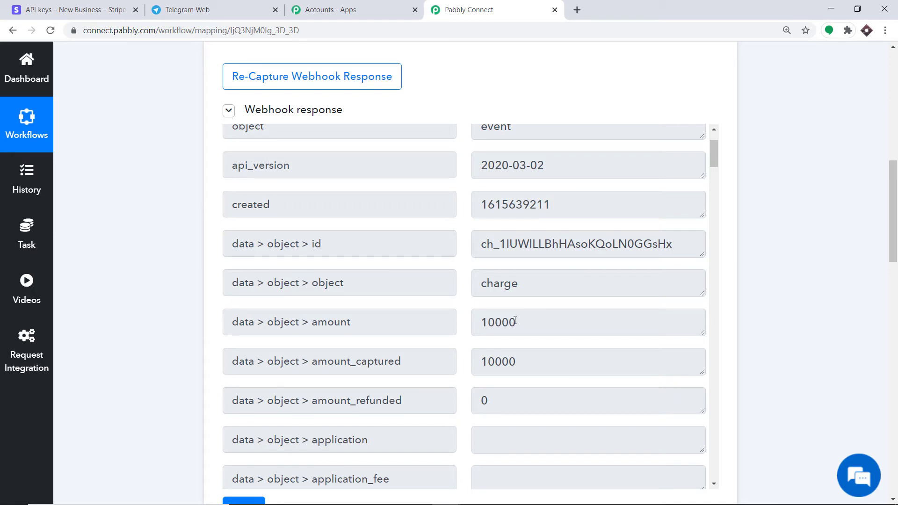
pyautogui.click(504, 324)
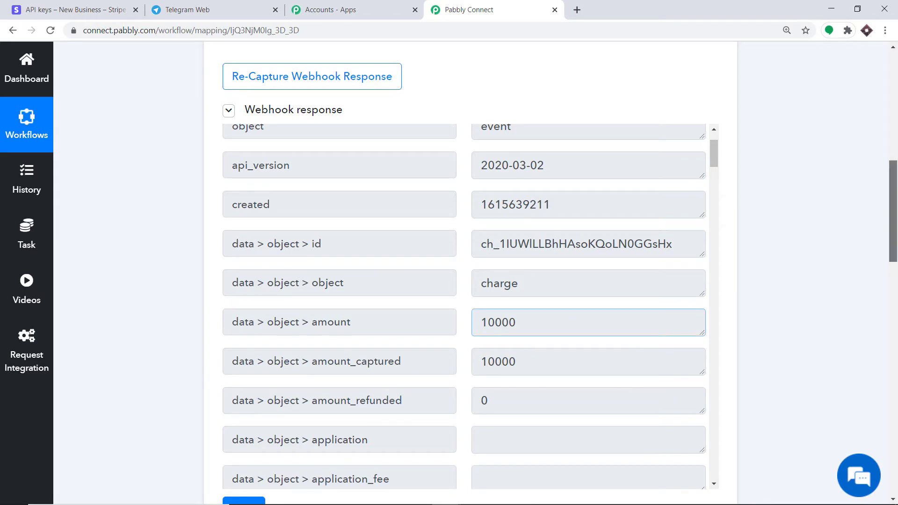
pyautogui.scroll(-4, 895, 210)
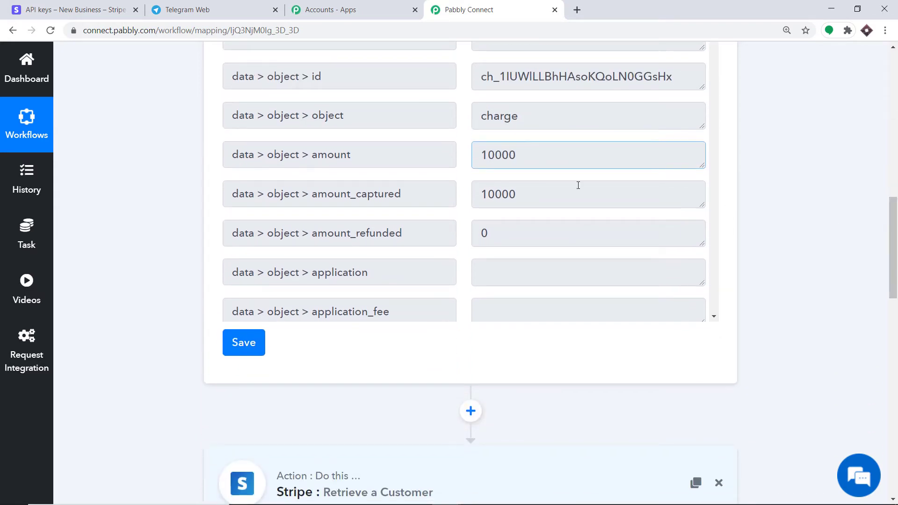
pyautogui.scroll(-12, 894, 247)
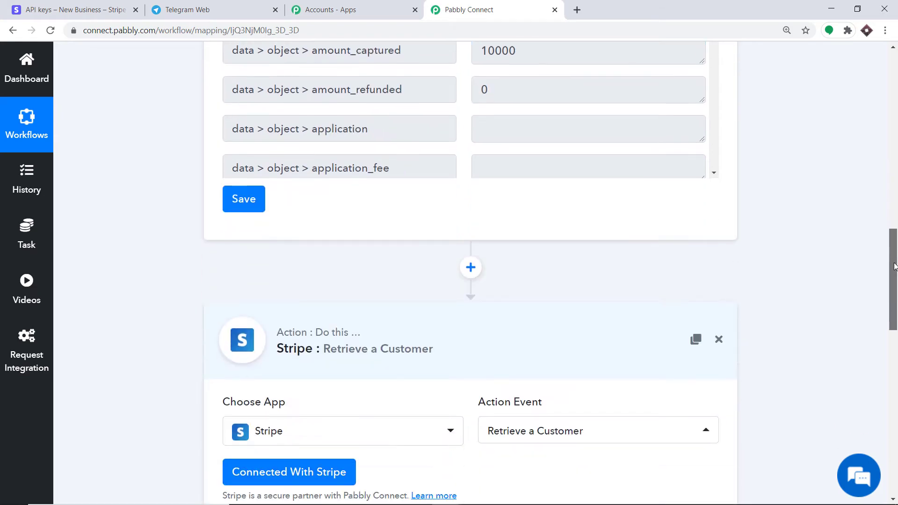
pyautogui.moveTo(893, 365); pyautogui.dragTo(893, 458)
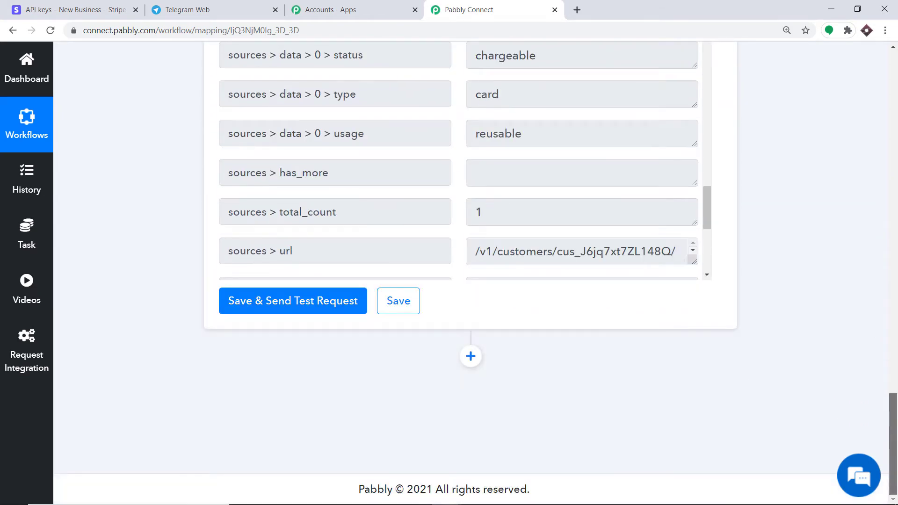
# Step: Add an action below the Retrieve a Customer action and choose API as its app
pyautogui.click(470, 356)
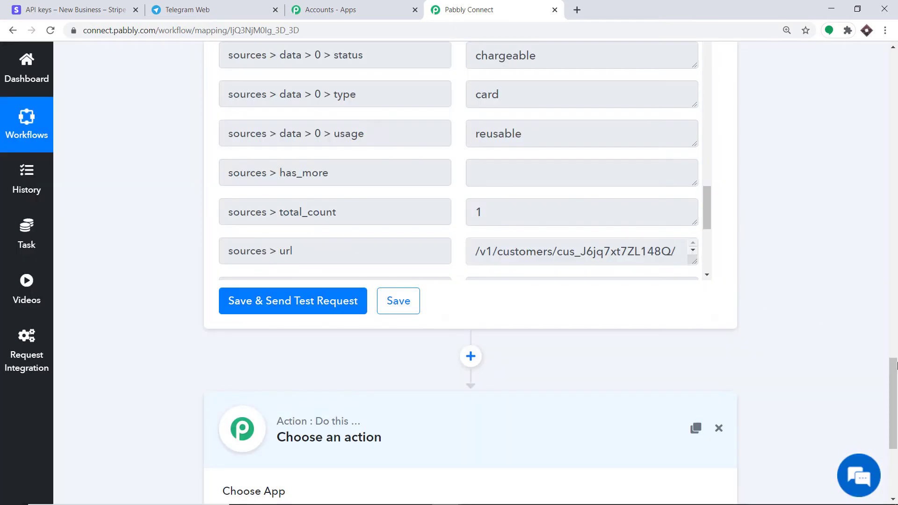
pyautogui.moveTo(896, 364); pyautogui.dragTo(897, 408)
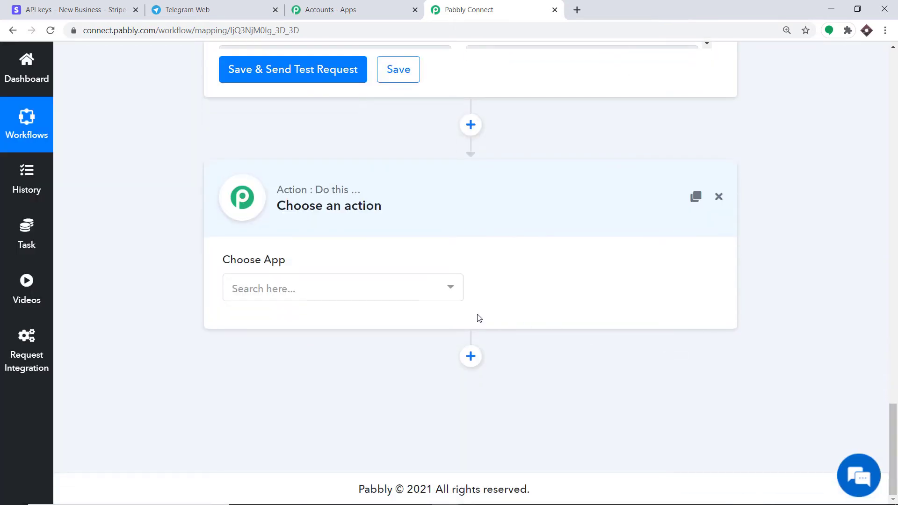
pyautogui.click(317, 288)
pyautogui.write('a')
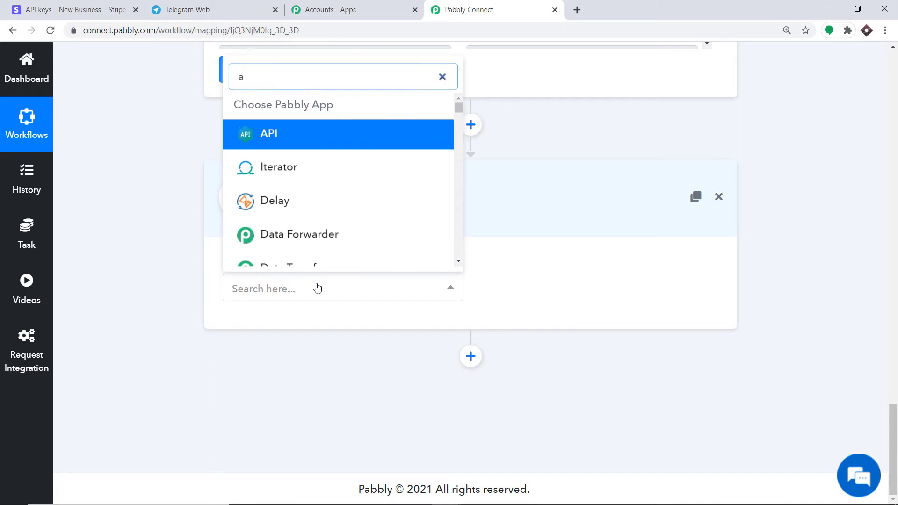
pyautogui.write('pi')
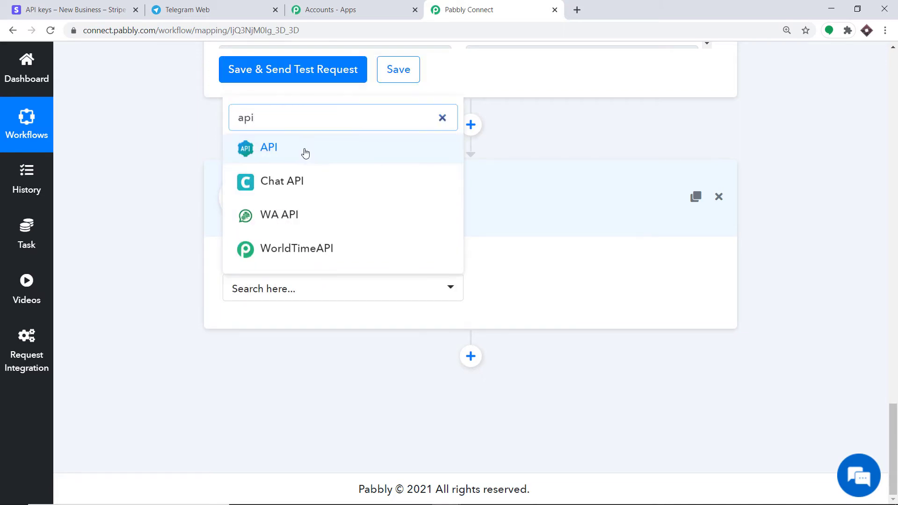
pyautogui.click(305, 153)
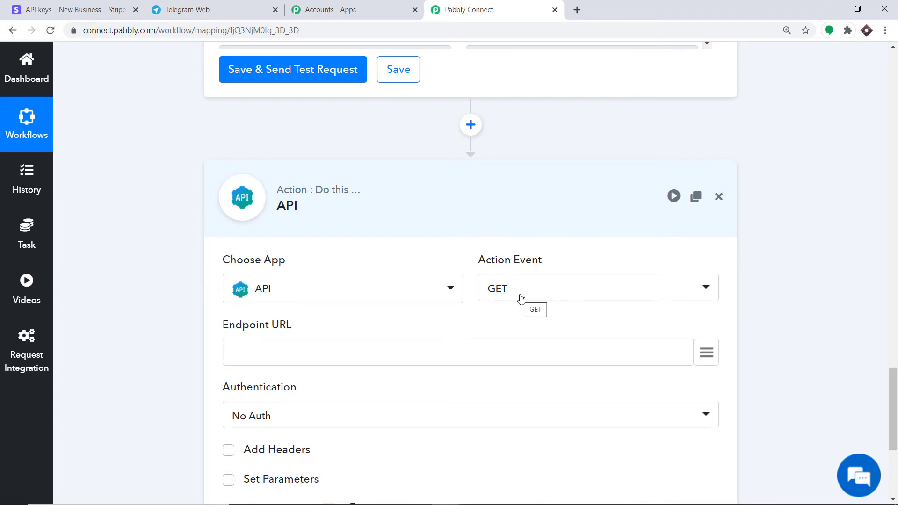
pyautogui.scroll(-1, 519, 300)
pyautogui.click(271, 290)
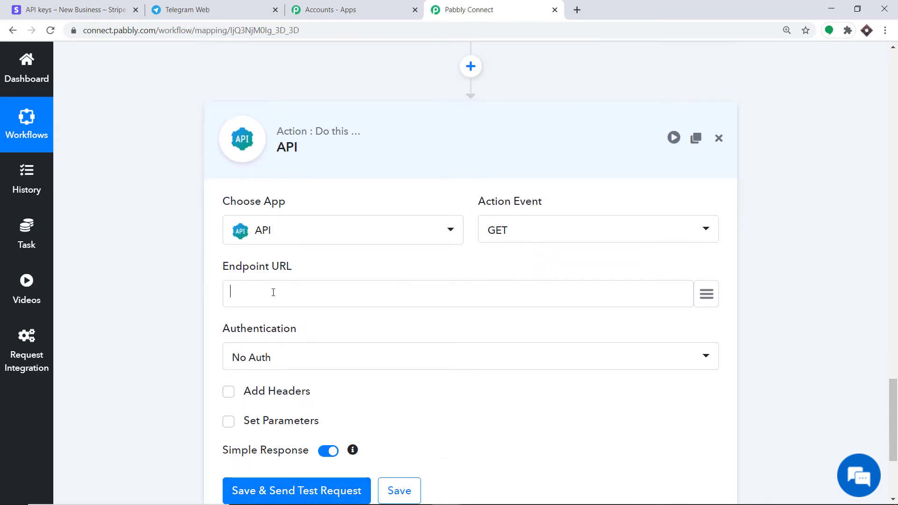
pyautogui.rightClick(273, 293)
pyautogui.click(302, 384)
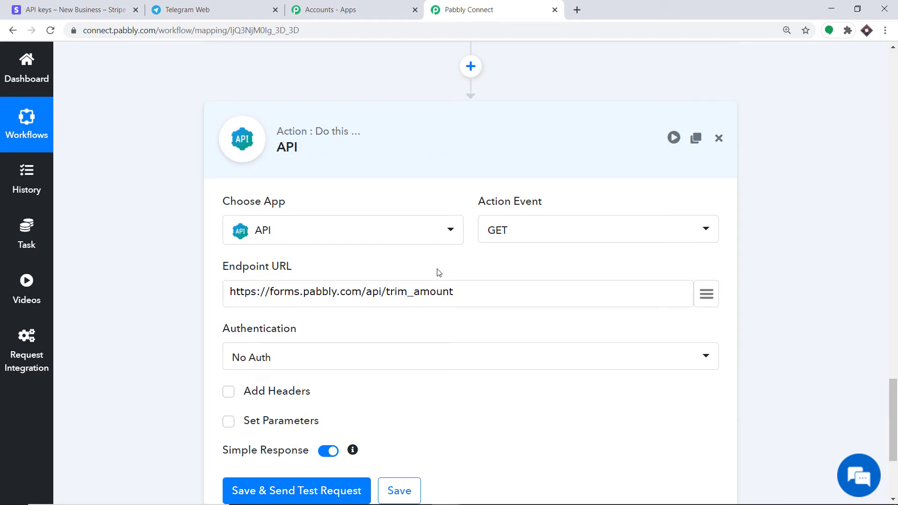
# Step: Enable parameters for the API action and name the first parameter amount
pyautogui.scroll(-1, 223, 274)
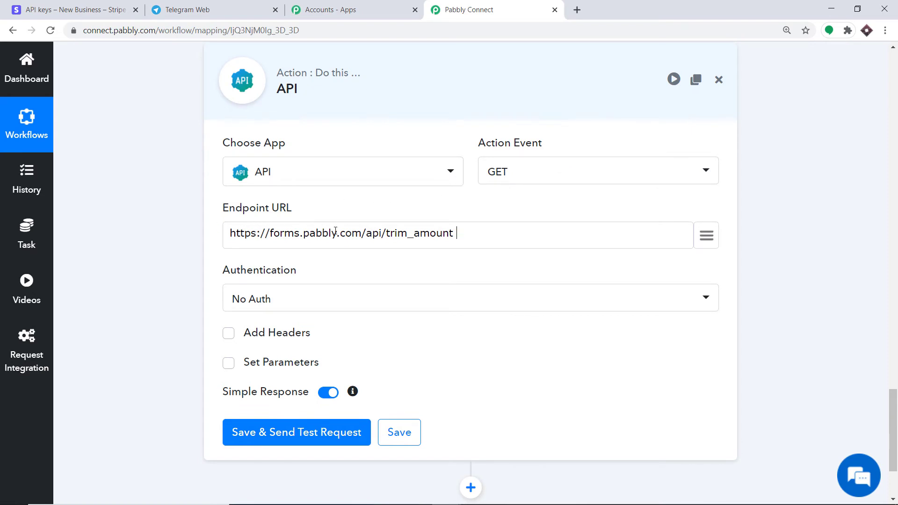
pyautogui.scroll(-1, 270, 287)
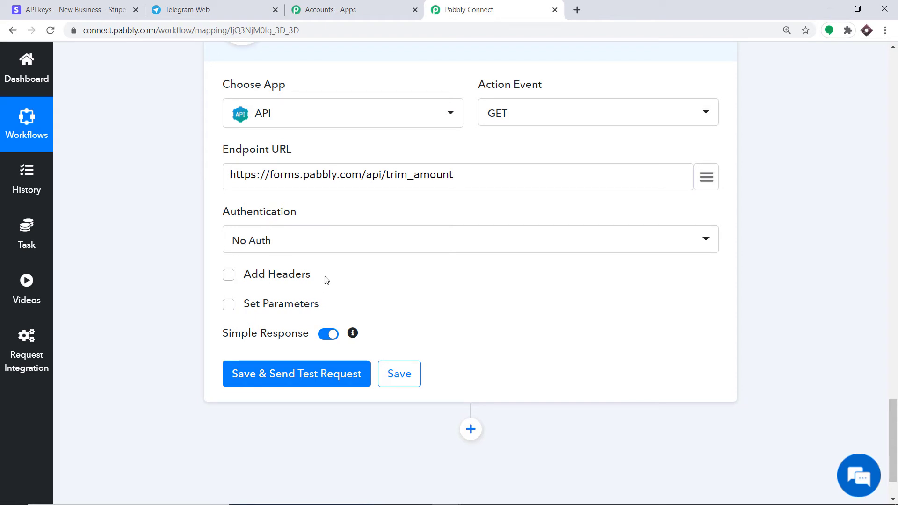
pyautogui.click(229, 305)
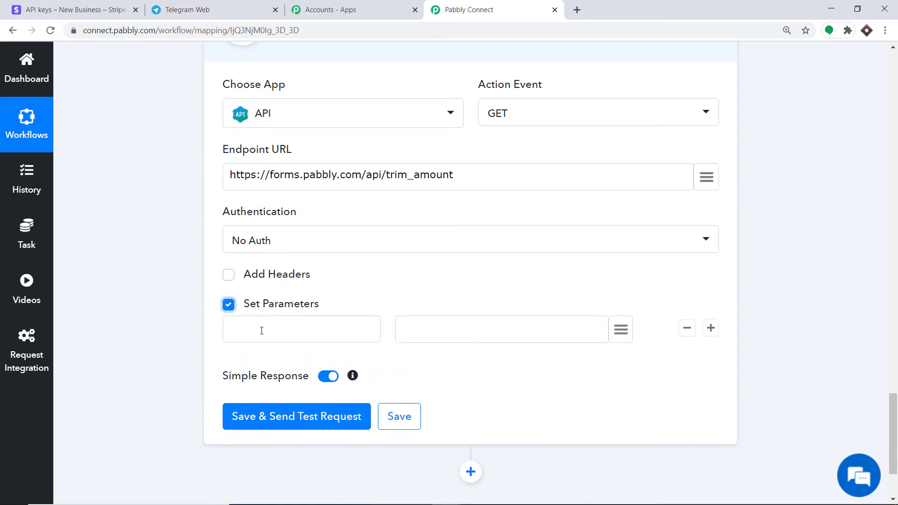
pyautogui.click(263, 333)
pyautogui.click(266, 358)
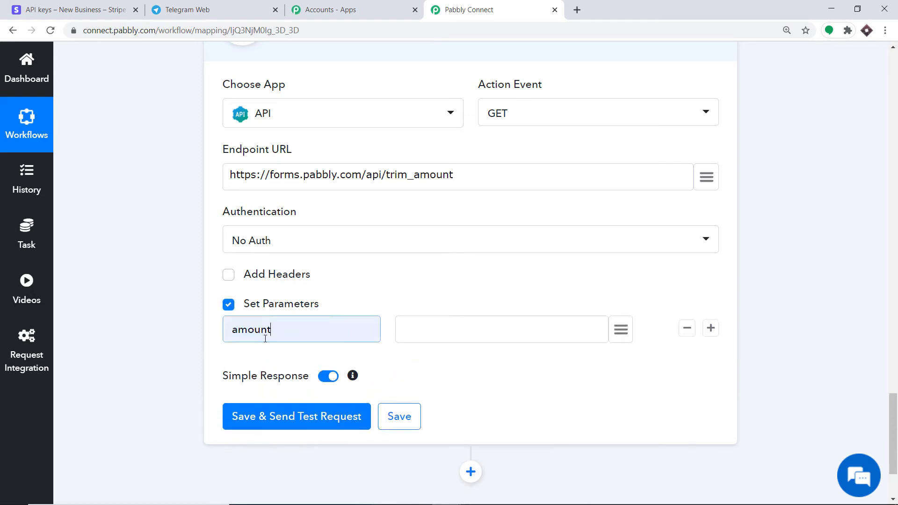
# Step: Map the amount parameter to the trigger's data > object > amount value, and save the action with a test request
pyautogui.click(413, 331)
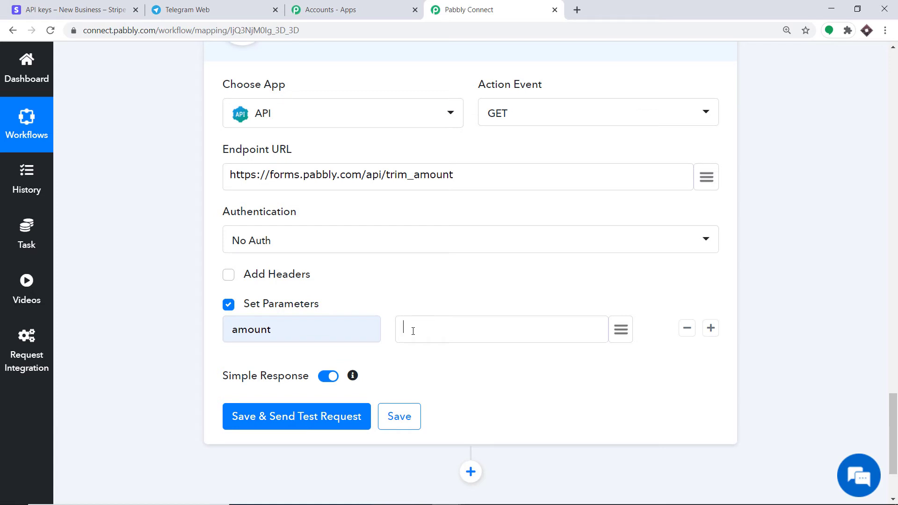
pyautogui.click(621, 330)
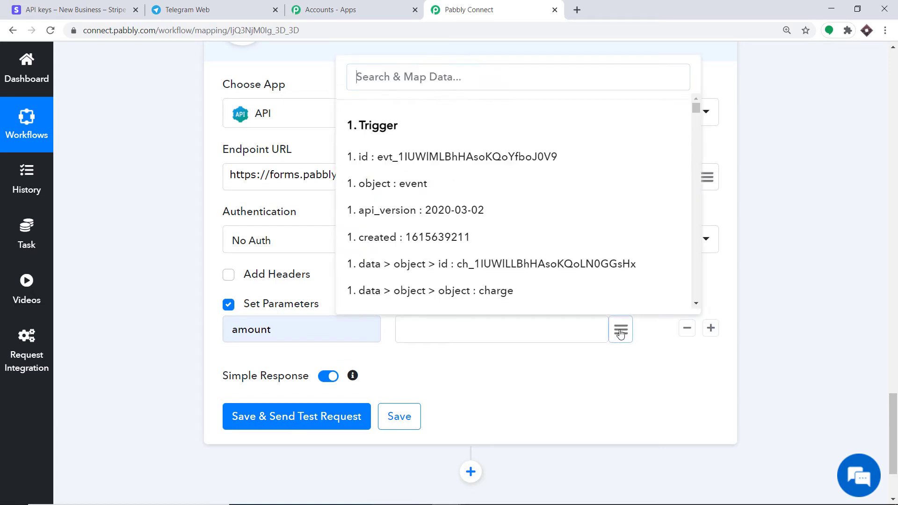
pyautogui.scroll(-5, 606, 208)
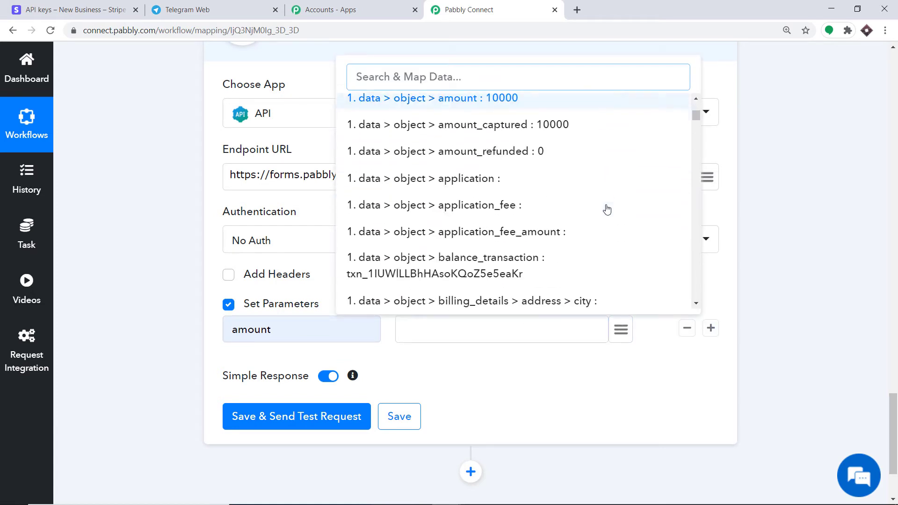
pyautogui.scroll(2, 607, 209)
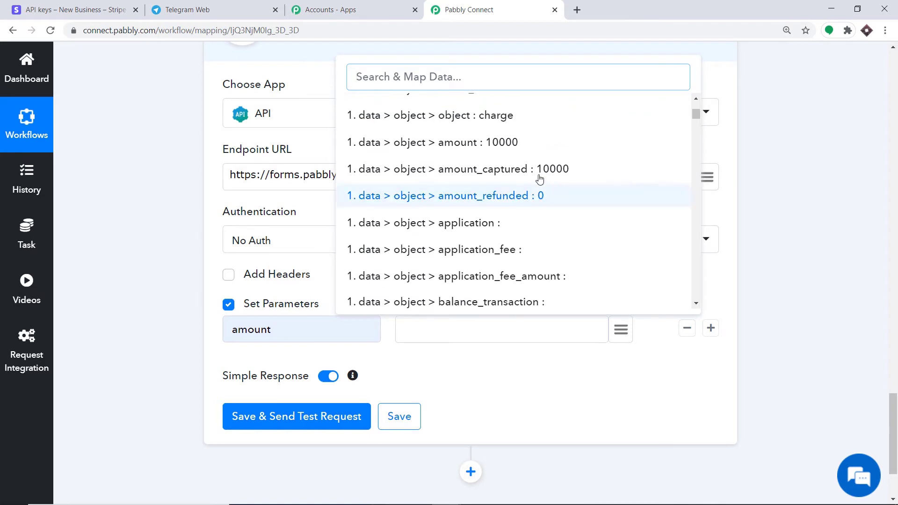
pyautogui.click(496, 143)
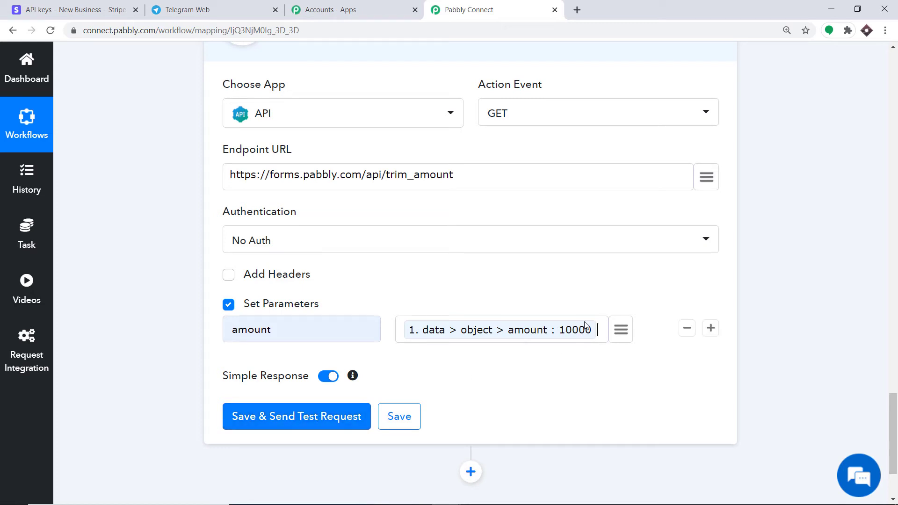
pyautogui.click(296, 417)
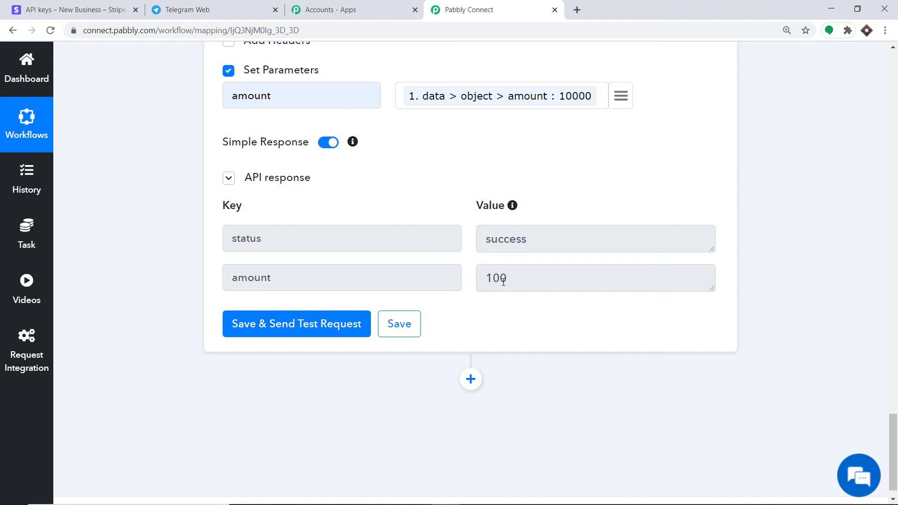
# Step: Add an action below the API action and choose Telegram Bot as its app
pyautogui.scroll(-1, 503, 280)
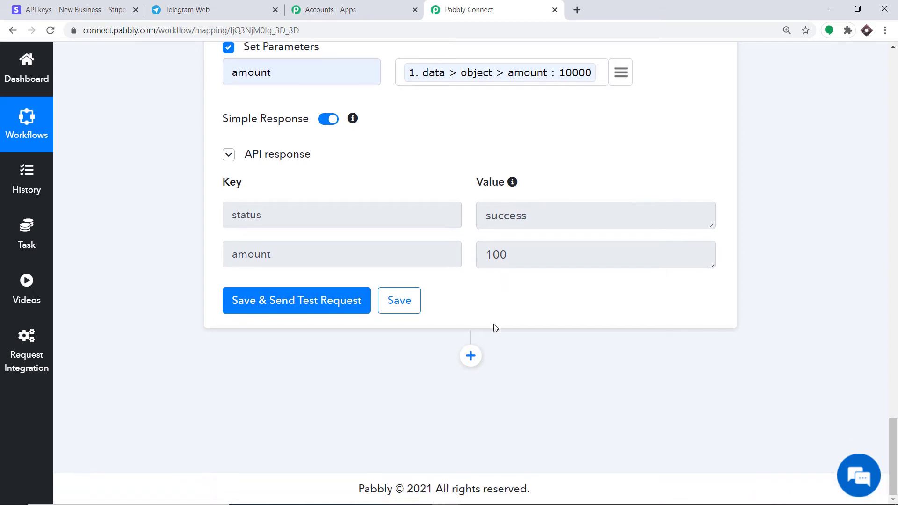
pyautogui.click(471, 356)
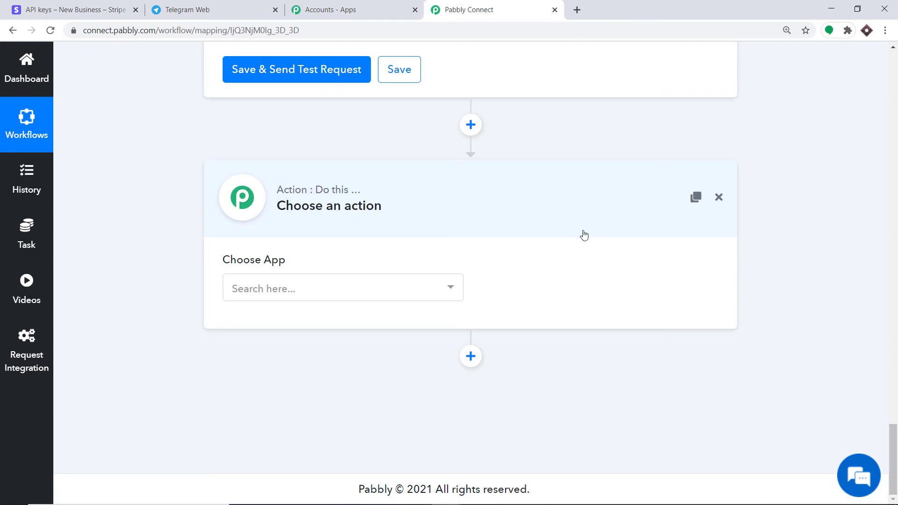
pyautogui.click(374, 296)
pyautogui.write('te')
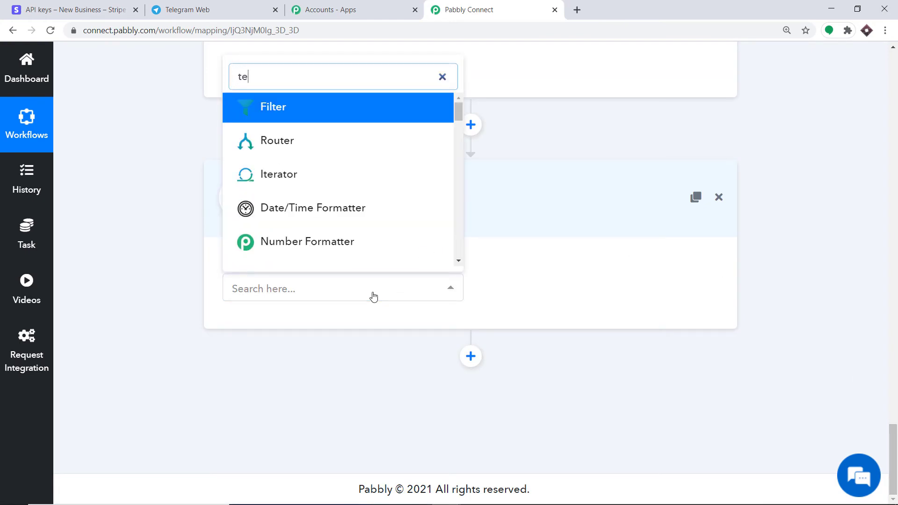
pyautogui.write('legr')
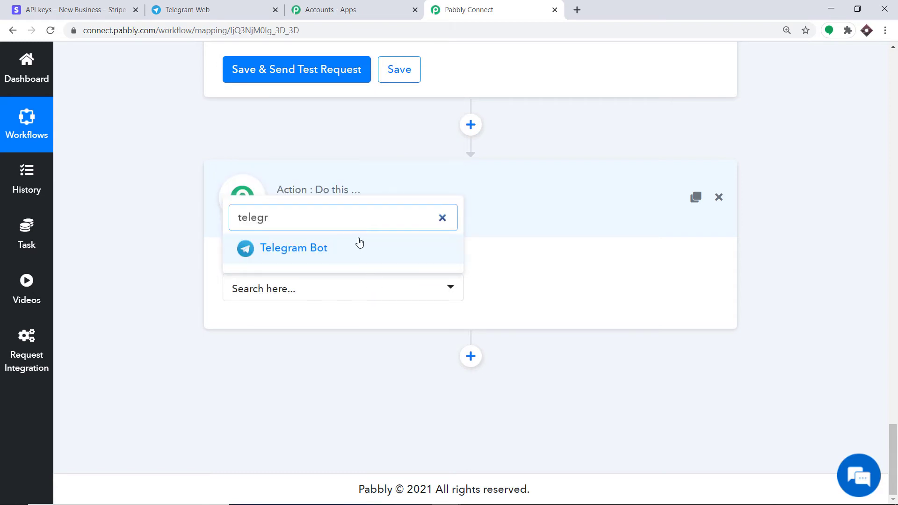
pyautogui.click(358, 252)
# Step: Set the Telegram Bot action event to Send a Text Message or a Reply and review the other available events
pyautogui.click(549, 288)
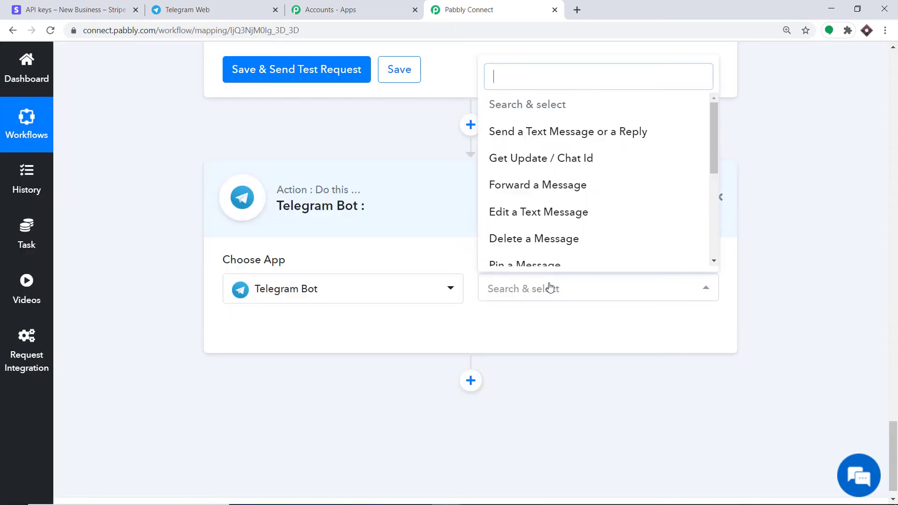
pyautogui.click(558, 132)
pyautogui.click(518, 293)
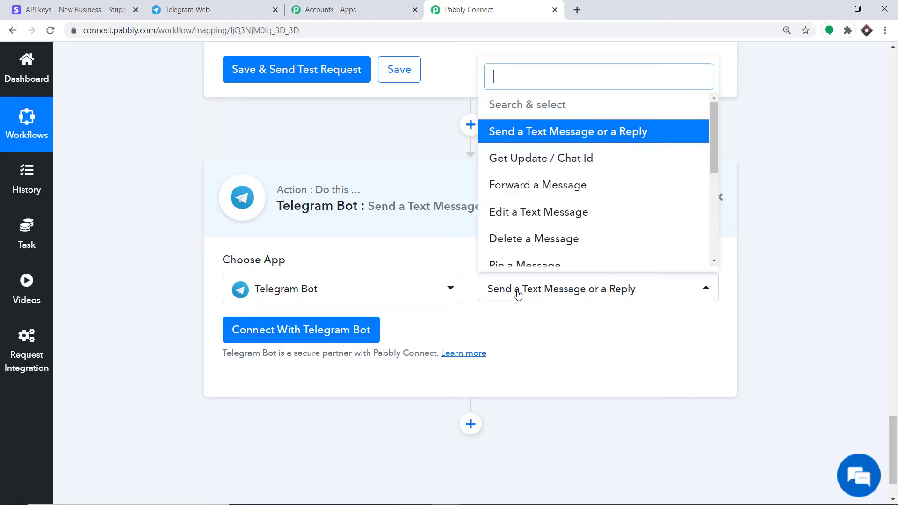
pyautogui.scroll(-3, 510, 182)
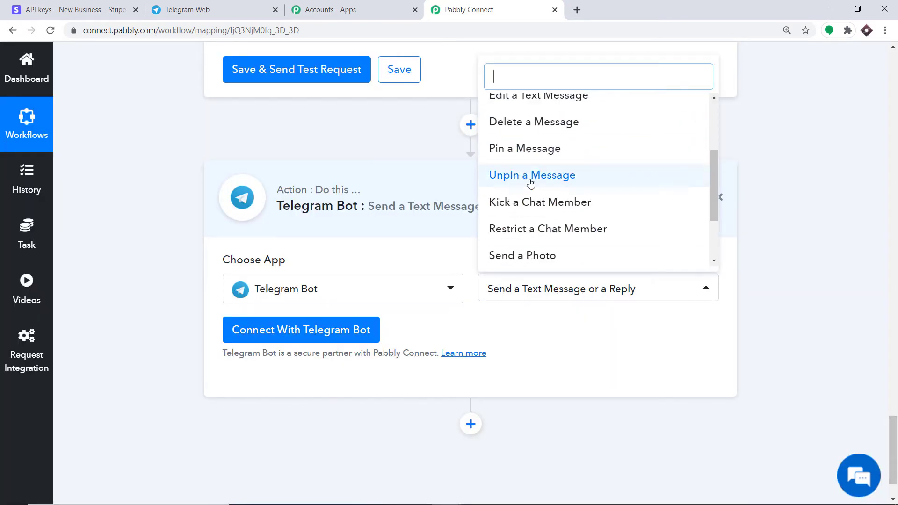
pyautogui.scroll(3, 543, 145)
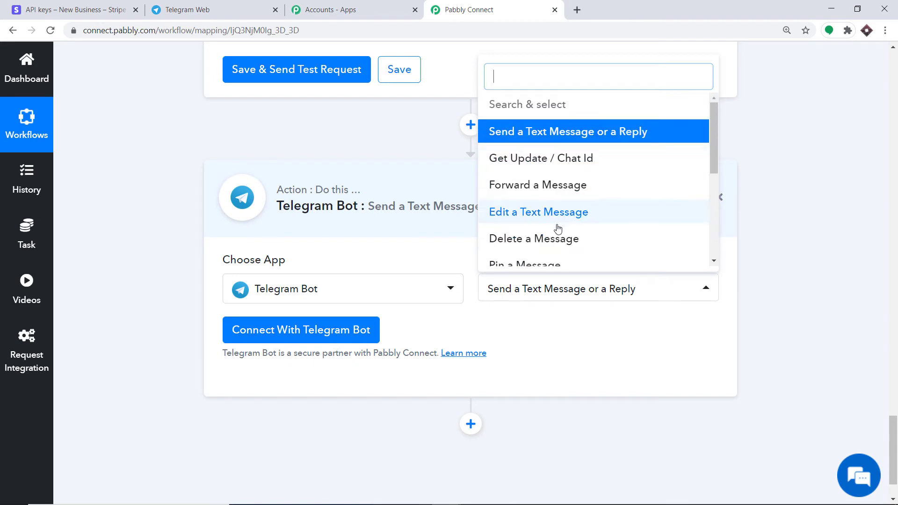
pyautogui.scroll(-3, 558, 229)
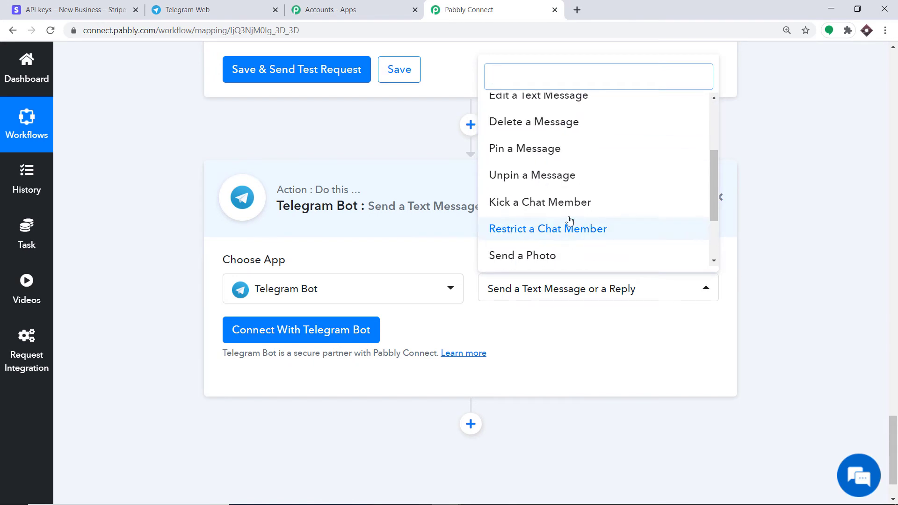
pyautogui.scroll(3, 568, 205)
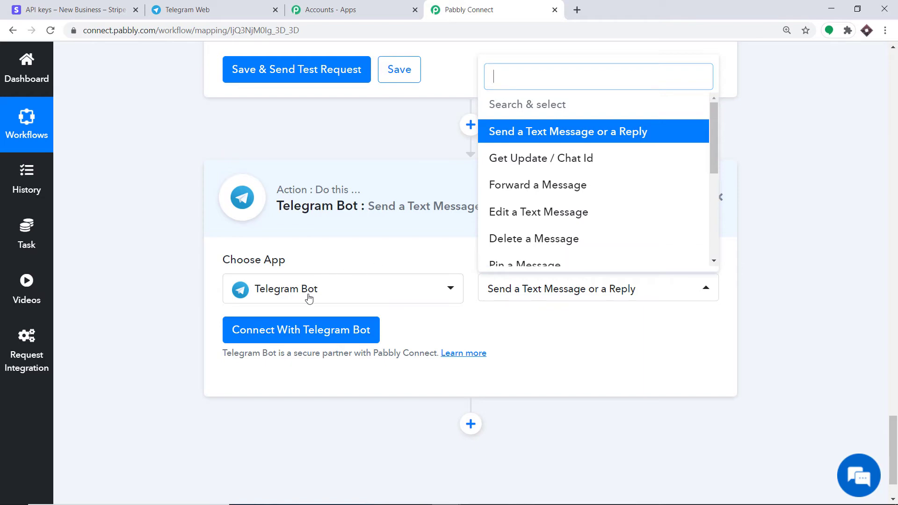
# Step: Open new credentials for the Telegram Bot connection, and find and open the BotFather chat in Telegram Web
pyautogui.click(318, 330)
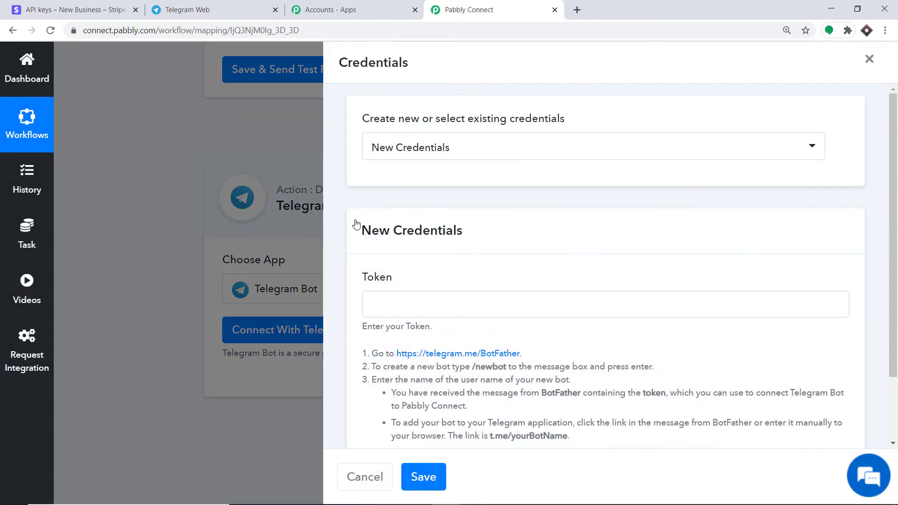
pyautogui.scroll(-2, 354, 224)
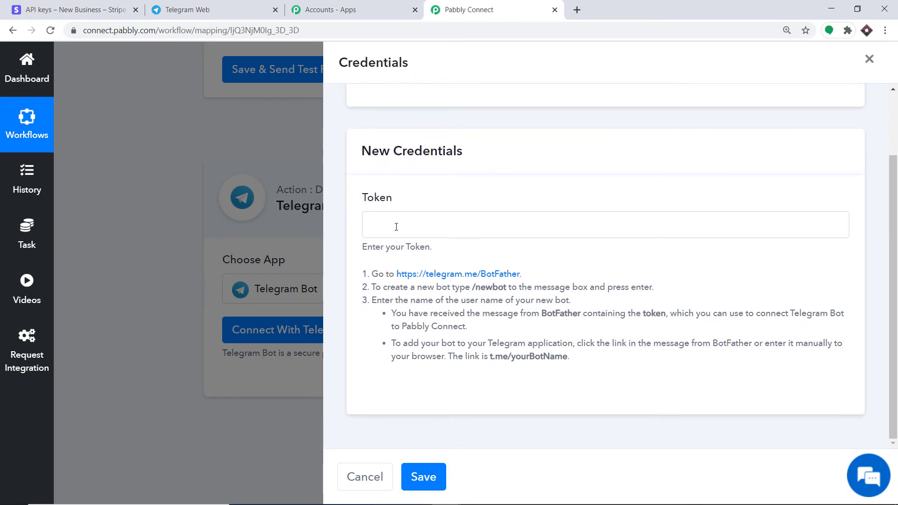
pyautogui.click(191, 4)
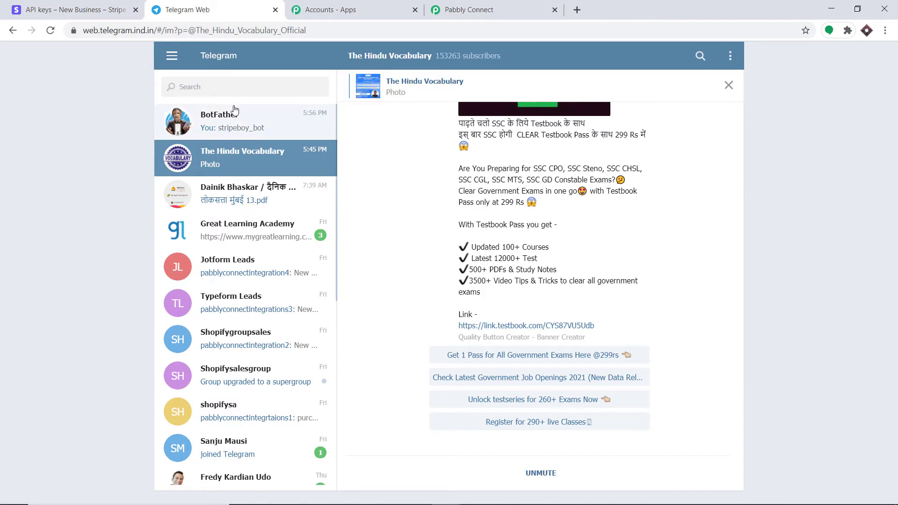
pyautogui.click(233, 85)
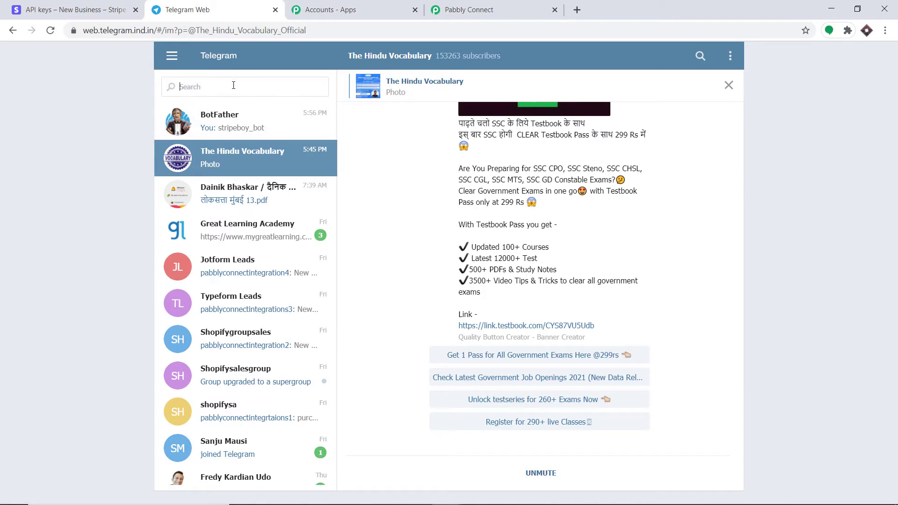
pyautogui.write('botfat')
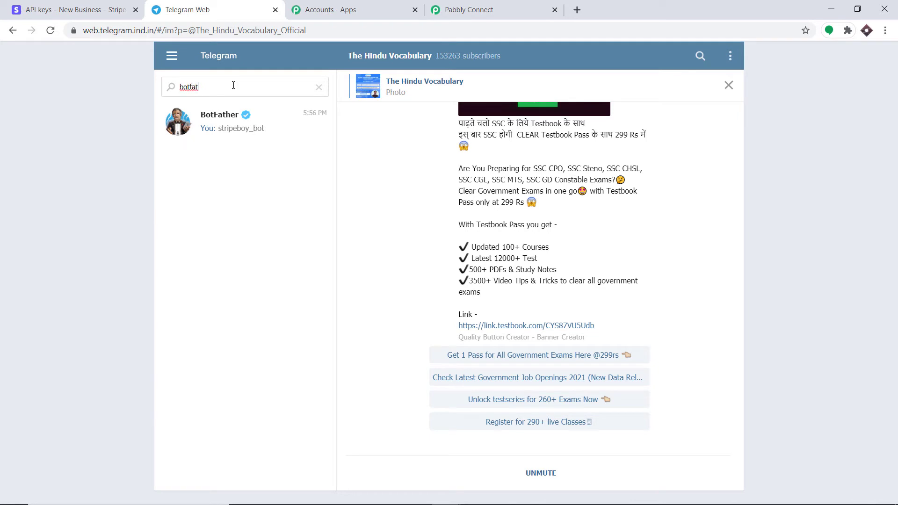
pyautogui.click(209, 131)
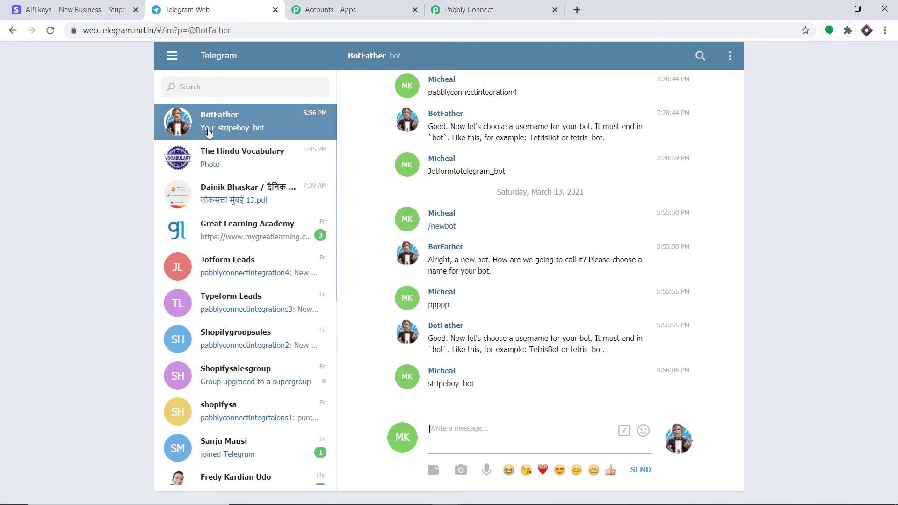
# Step: Send the /newbot command to BotFather to start creating a bot
pyautogui.write('/ne')
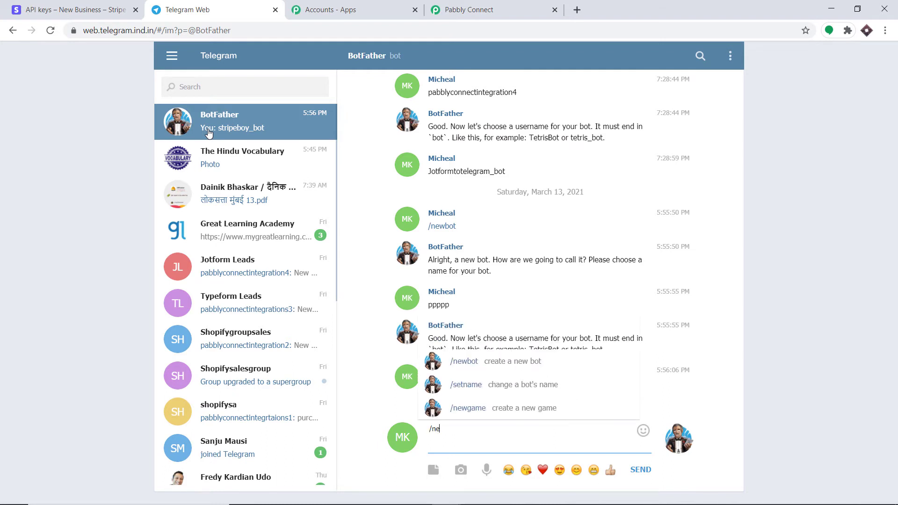
pyautogui.write('wbot')
pyautogui.press('Return')
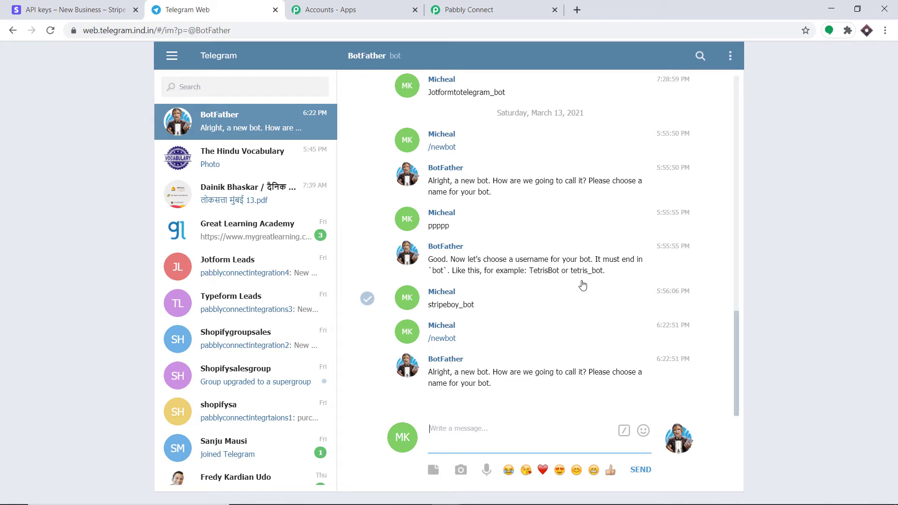
# Step: Name the new bot pabblyconnect1234 and give it the username stripetotelegram_bot in the BotFather chat
pyautogui.write('pabblyconnect1234')
pyautogui.press('Return')
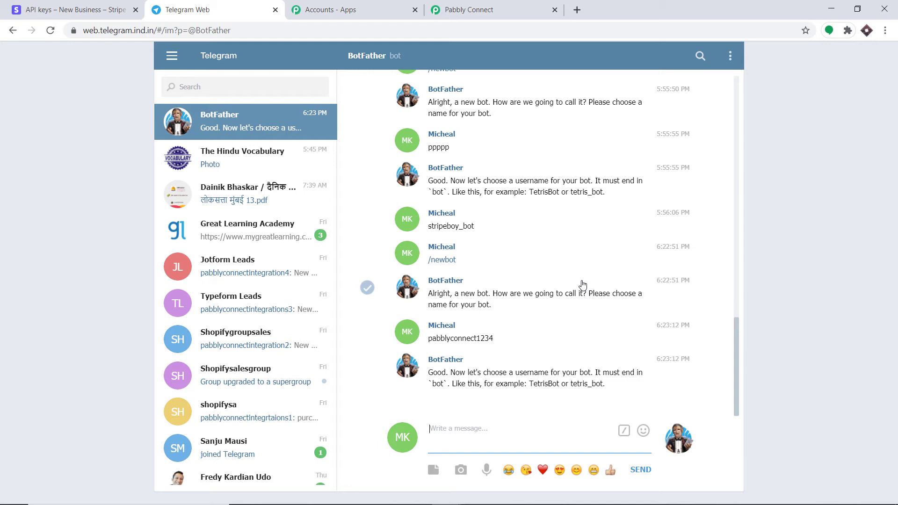
pyautogui.write('stripetotelegram')
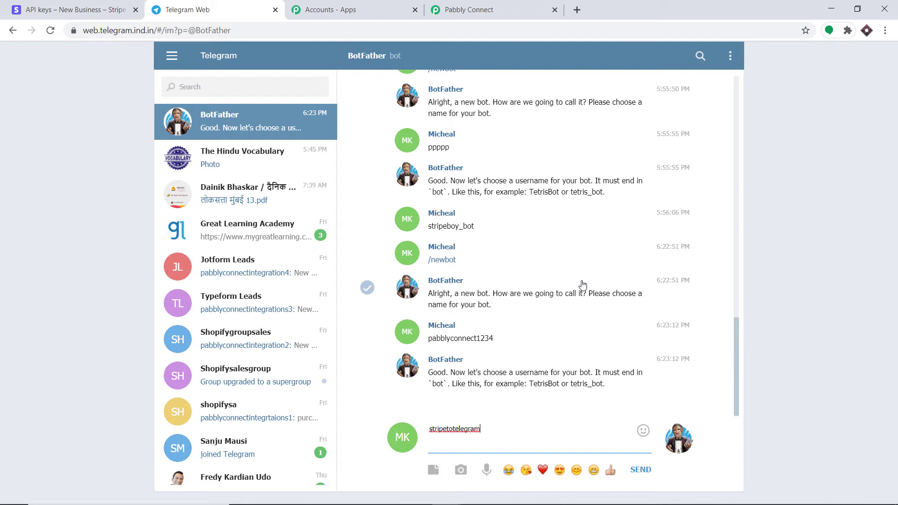
pyautogui.write('_bot')
pyautogui.press('Return')
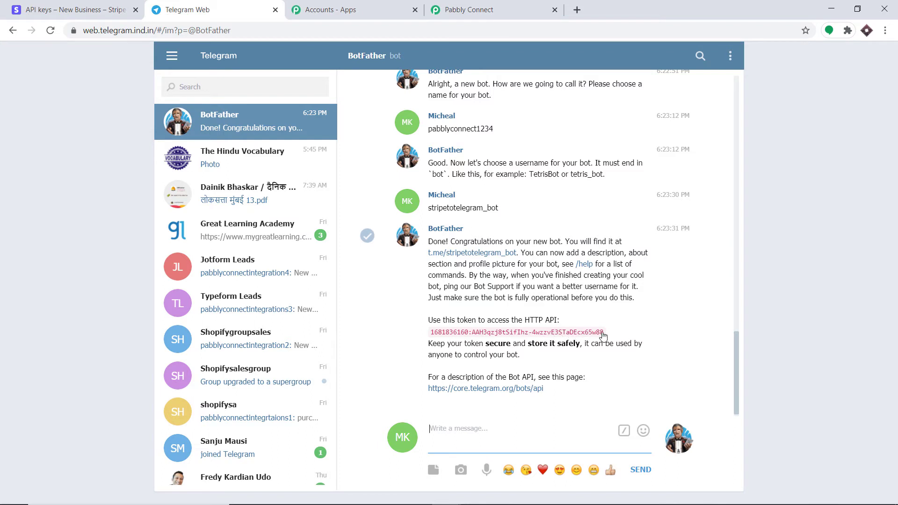
# Step: Copy the bot's API token from BotFather's reply into the Token field of the new Pabbly Connect credentials and save them
pyautogui.moveTo(603, 335); pyautogui.dragTo(433, 334)
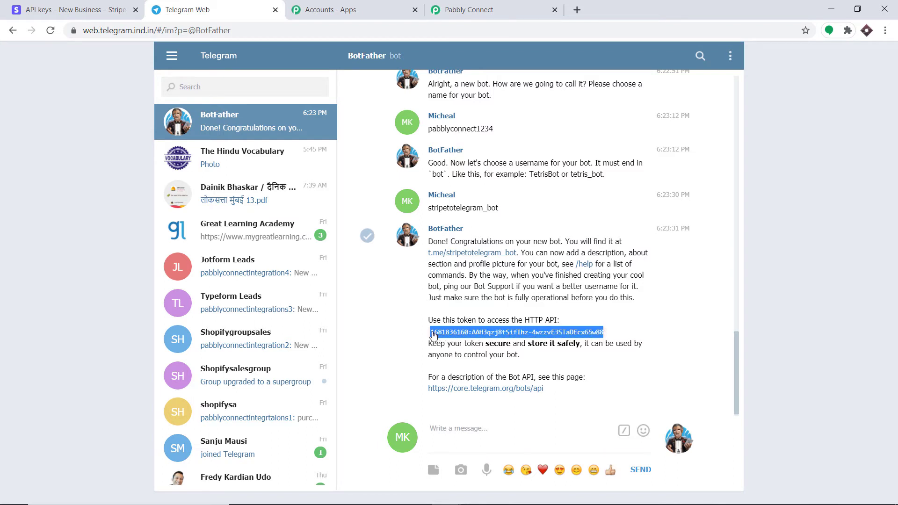
pyautogui.rightClick(433, 335)
pyautogui.click(449, 340)
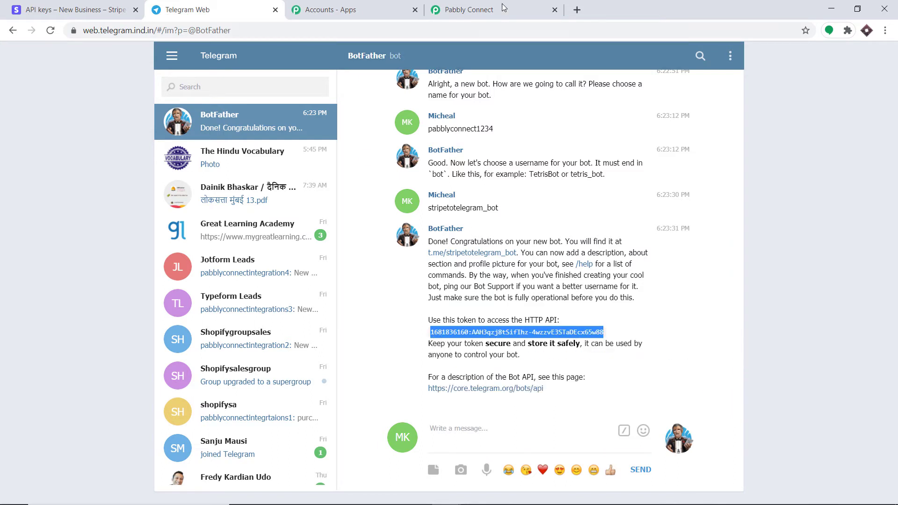
pyautogui.hotkey('ctrl', '4')
pyautogui.rightClick(427, 224)
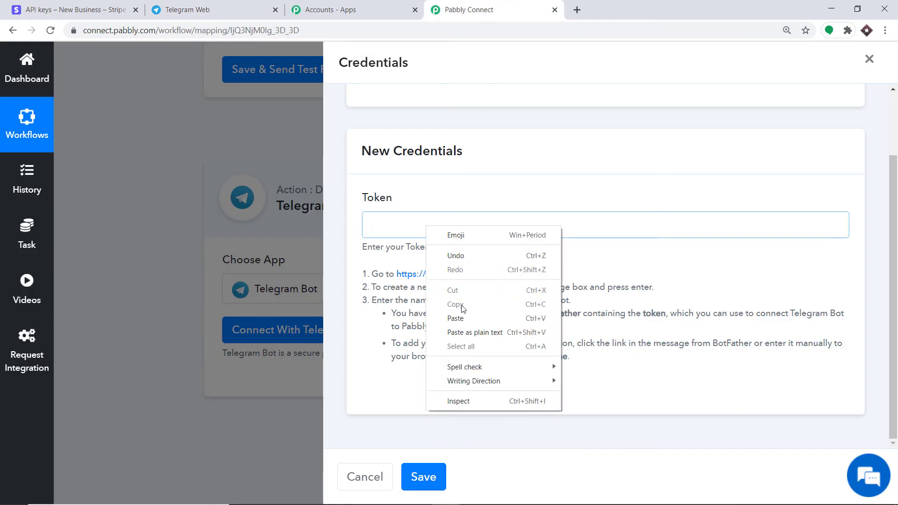
pyautogui.click(466, 317)
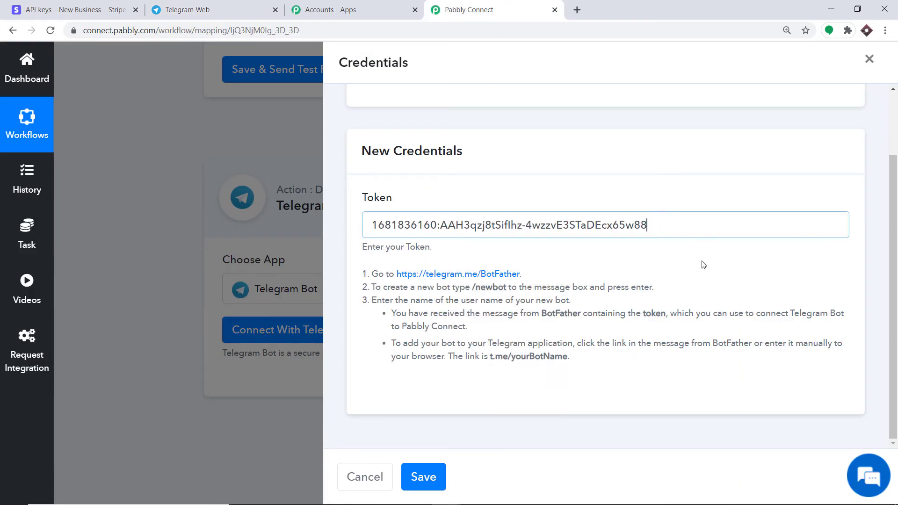
pyautogui.click(434, 479)
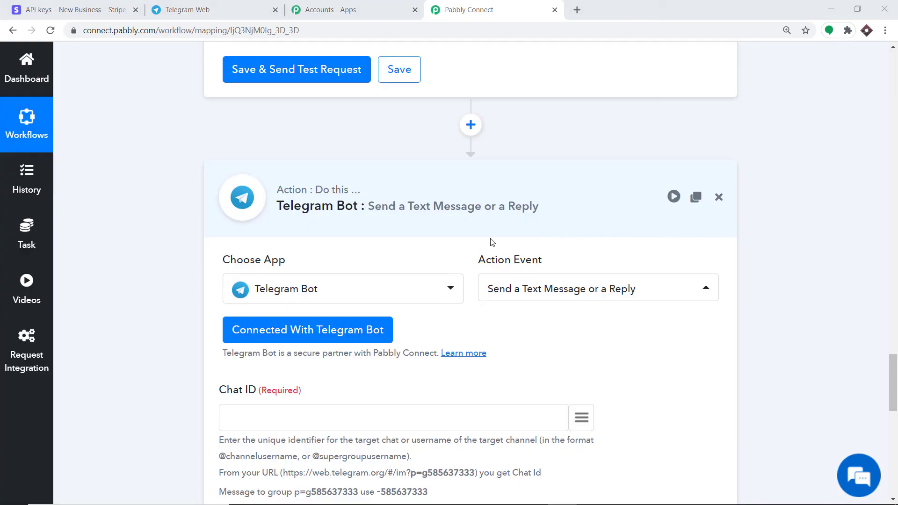
# Step: Review the Telegram Bot action's fields, including the Chat ID instructions, Text Message and Parse Mode
pyautogui.scroll(-9, 496, 257)
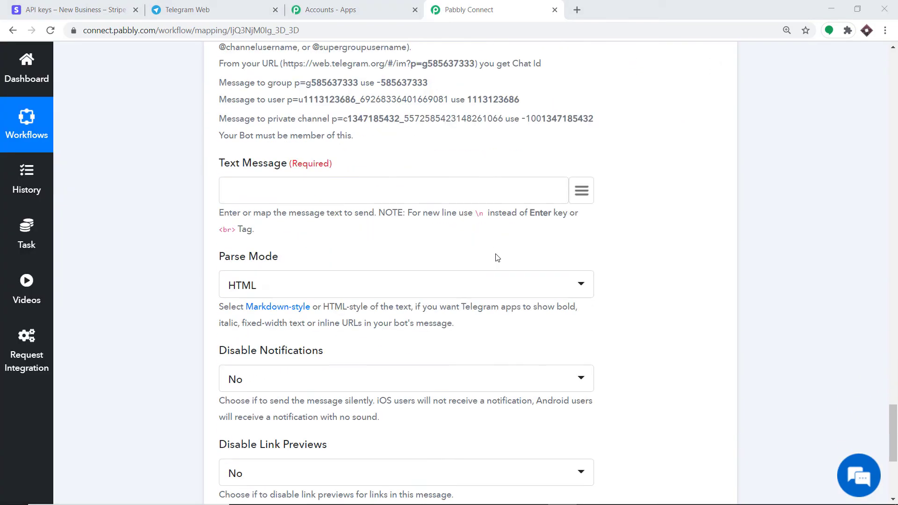
pyautogui.scroll(-3, 498, 258)
pyautogui.scroll(9, 497, 258)
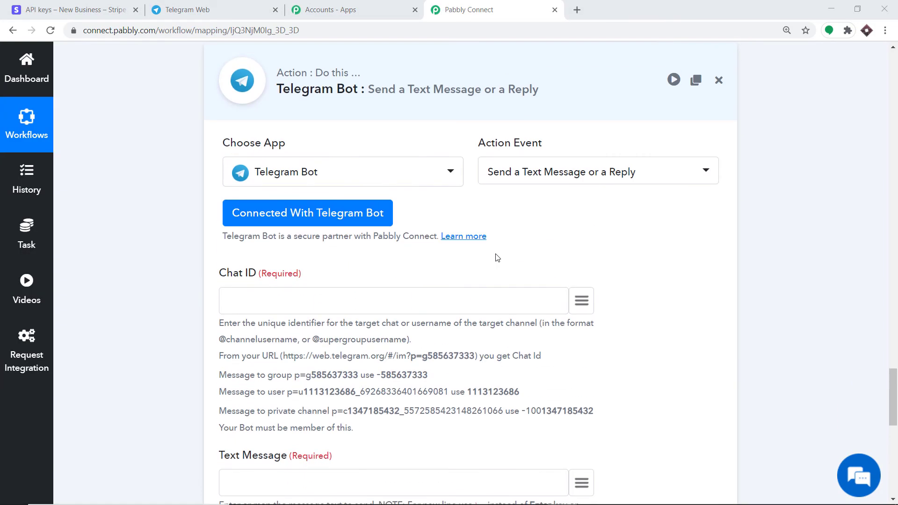
pyautogui.scroll(1, 497, 257)
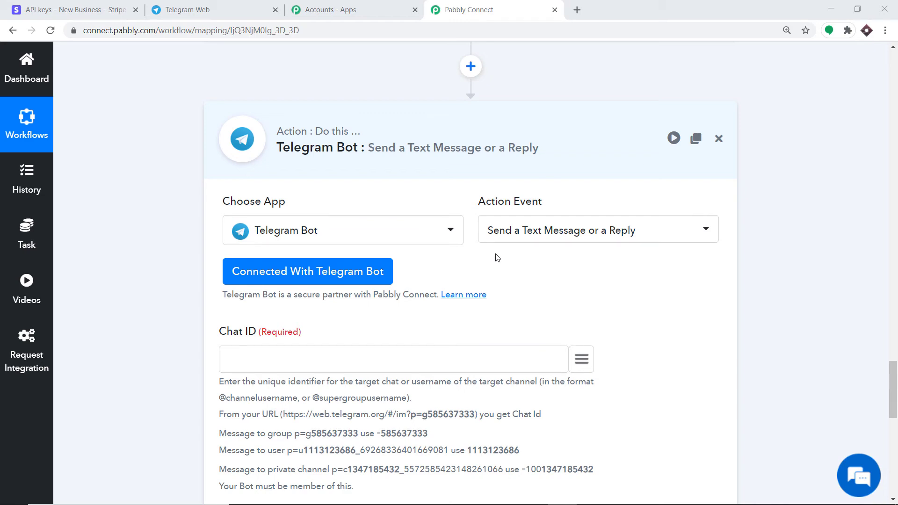
pyautogui.scroll(-3, 497, 258)
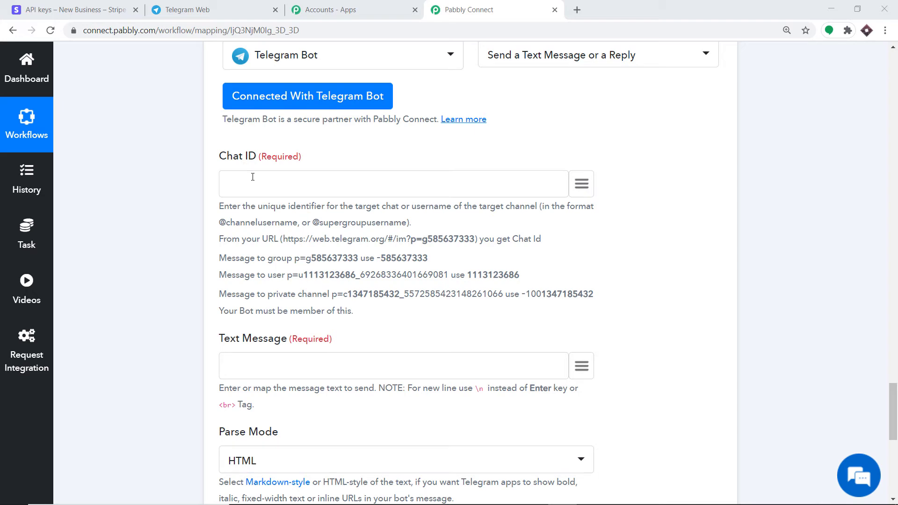
# Step: Create a group named Stripe Sales Notification in Telegram Web with the pabblyconnect1234 bot as a member
pyautogui.click(189, 10)
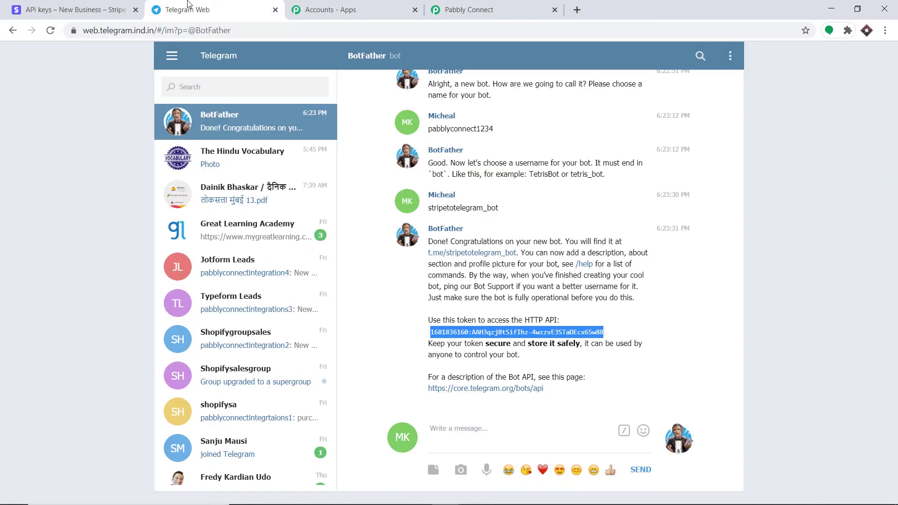
pyautogui.click(175, 58)
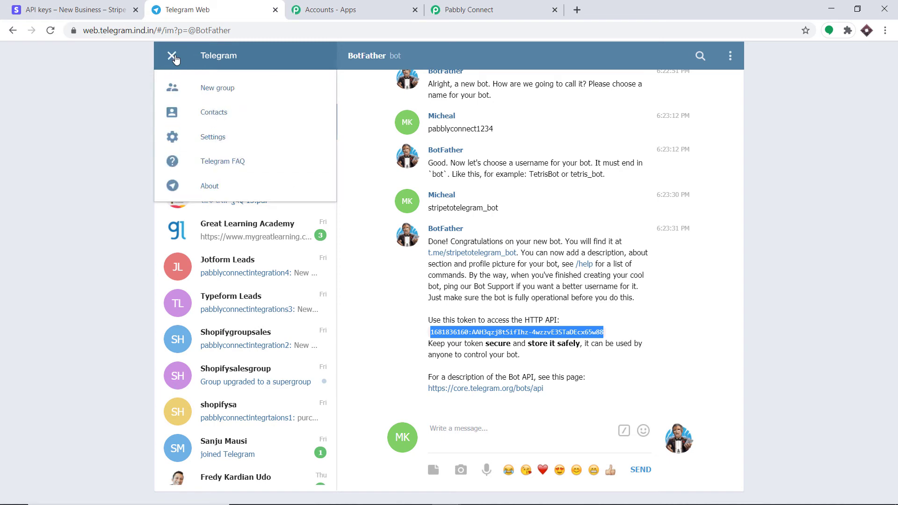
pyautogui.click(204, 98)
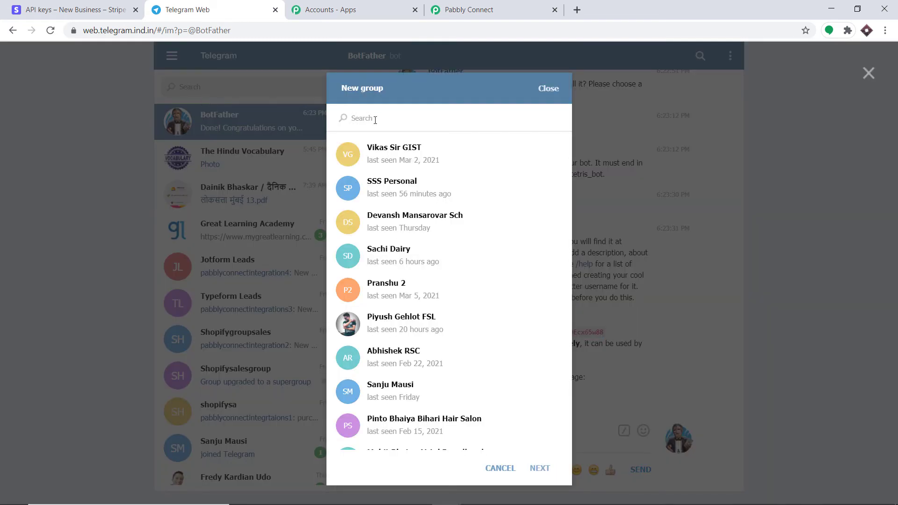
pyautogui.write('pa')
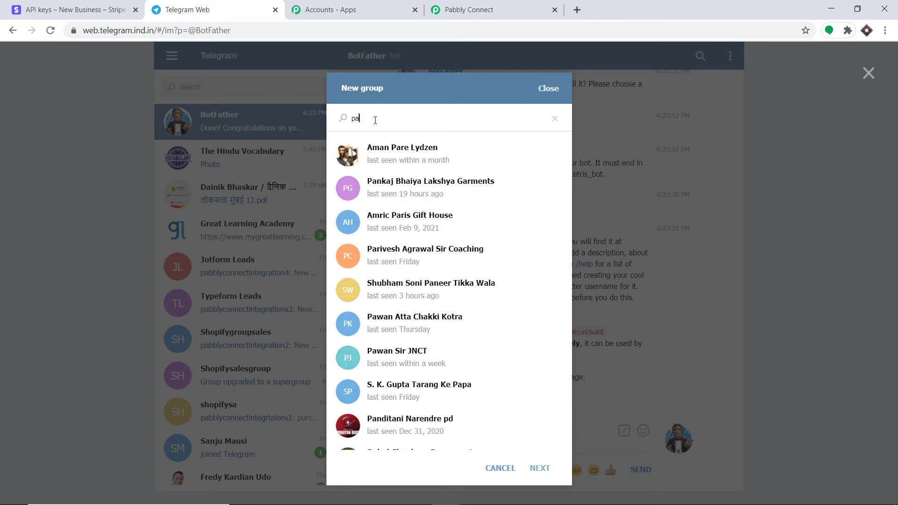
pyautogui.write('bblyc')
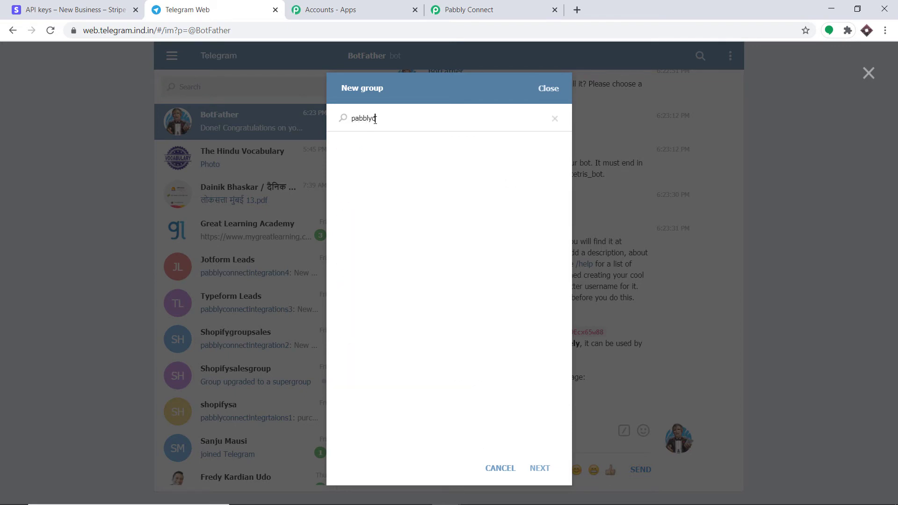
pyautogui.write('onnect1234')
pyautogui.press('BackSpace')
pyautogui.press('BackSpace')
pyautogui.press('BackSpace')
pyautogui.press('BackSpace')
pyautogui.press('BackSpace')
pyautogui.press('BackSpace')
pyautogui.press('BackSpace')
pyautogui.press('BackSpace')
pyautogui.press('BackSpace')
pyautogui.click(372, 358)
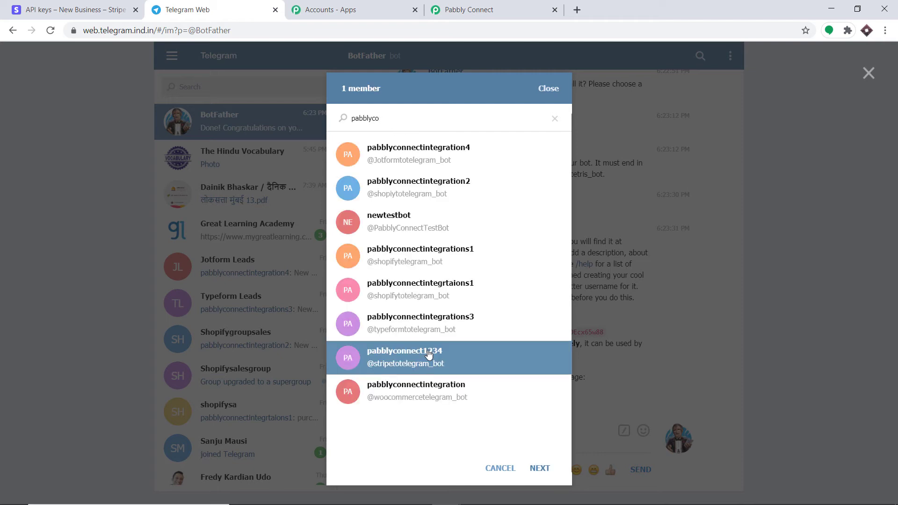
pyautogui.click(541, 468)
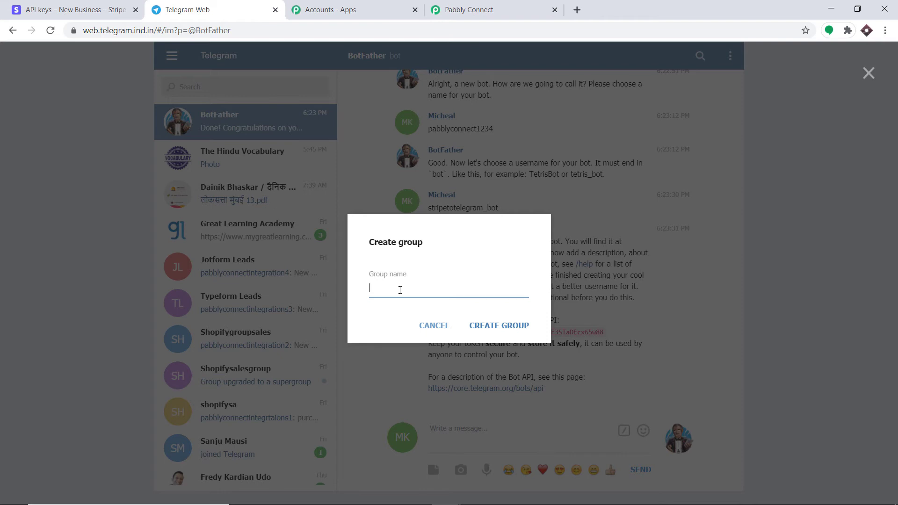
pyautogui.write('Stripe Sales Notification')
pyautogui.click(512, 325)
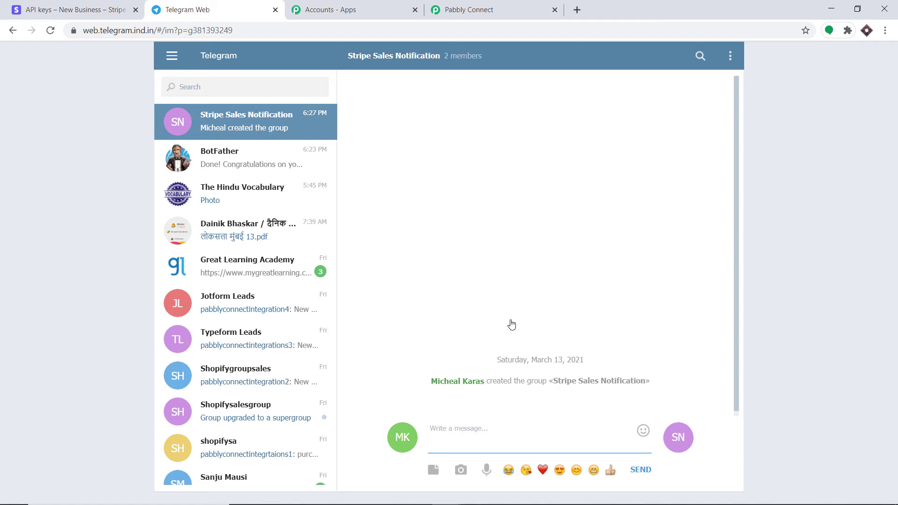
# Step: Switch to Telegram Desktop and promote pabblyconnect1234 to administrator of the Stripe Sales Notification group with the custom title admin
pyautogui.click(561, 496)
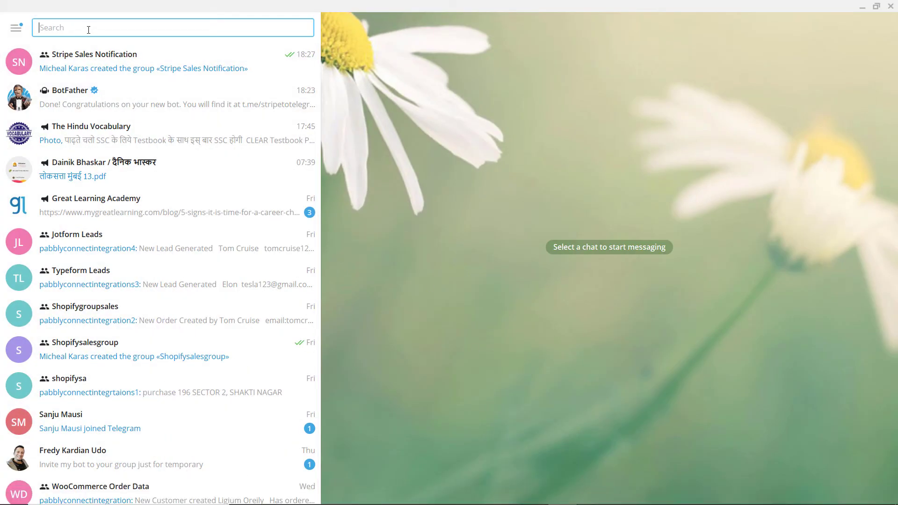
pyautogui.click(100, 62)
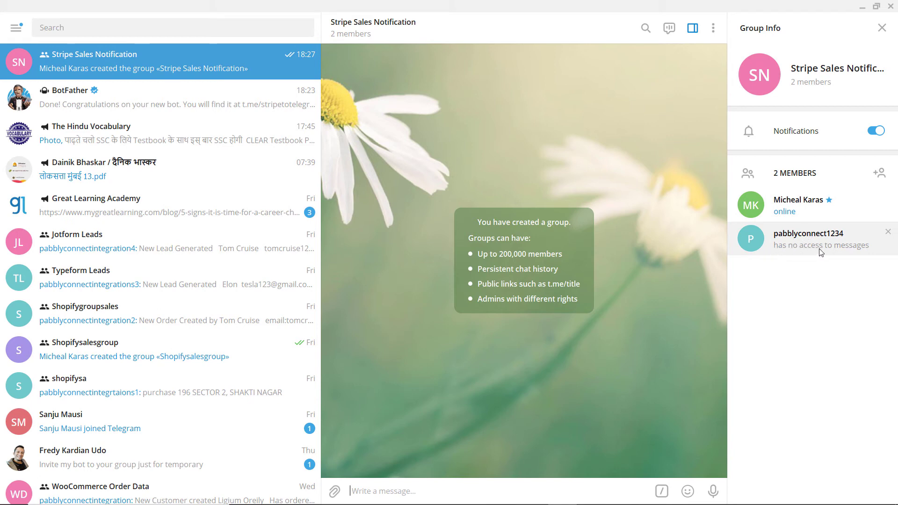
pyautogui.rightClick(794, 242)
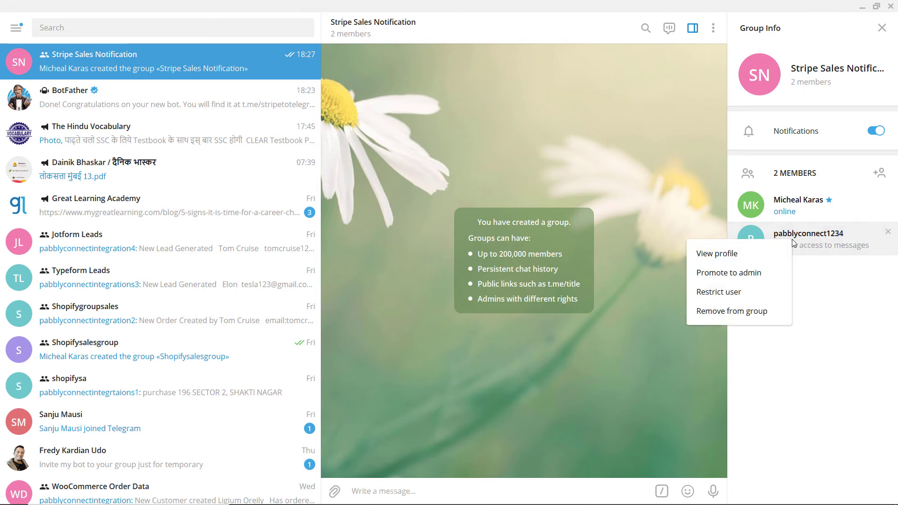
pyautogui.click(747, 274)
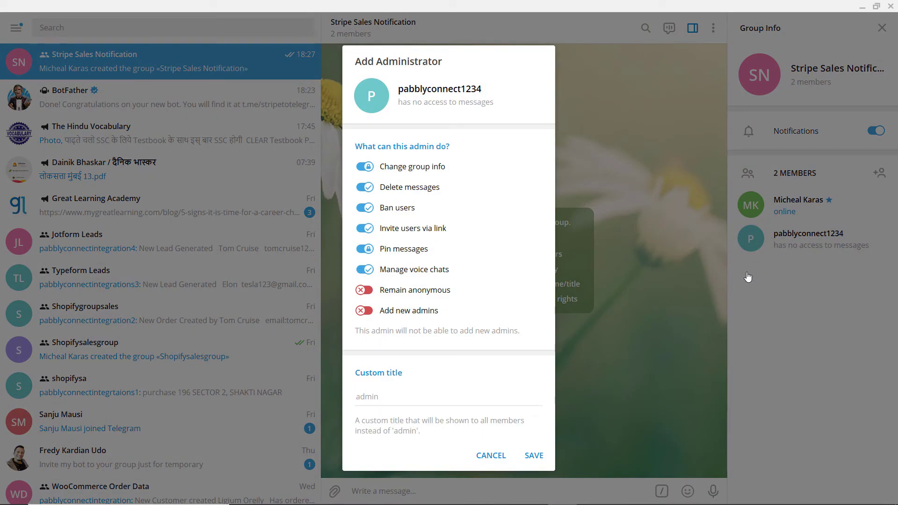
pyautogui.click(369, 396)
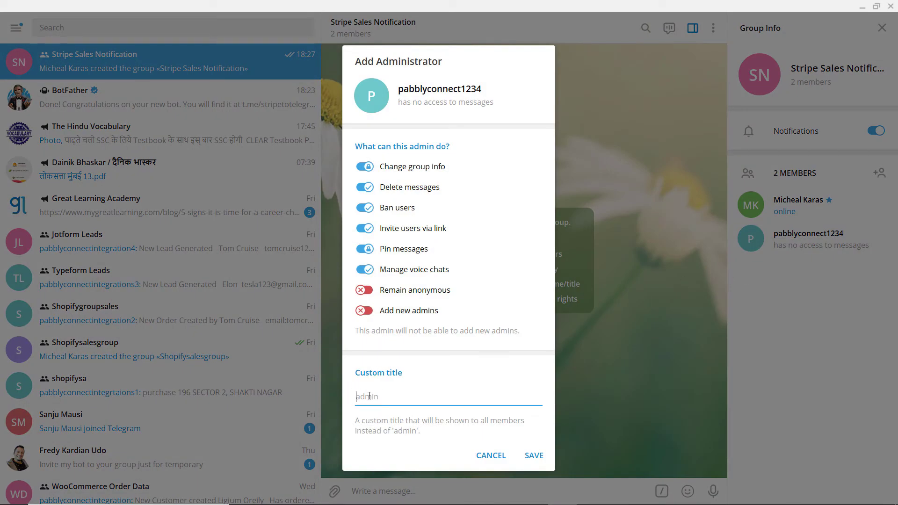
pyautogui.write('admin')
pyautogui.click(534, 458)
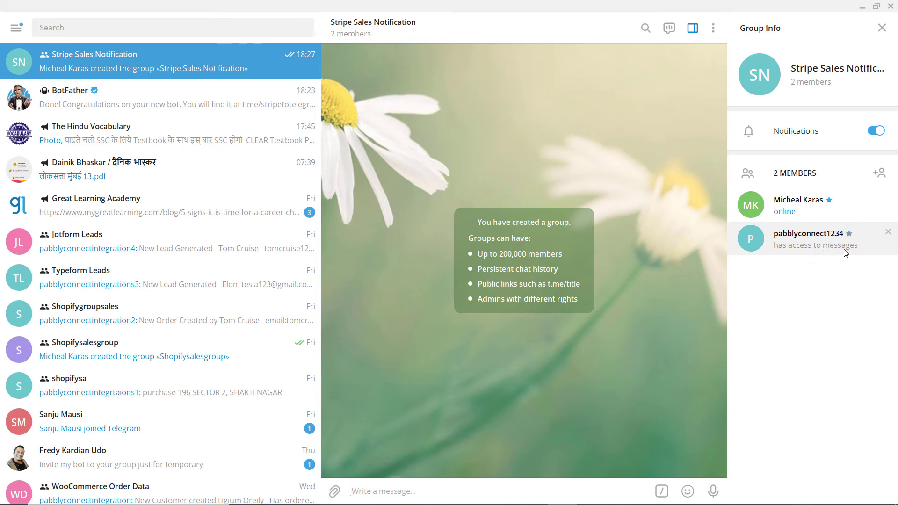
pyautogui.rightClick(822, 249)
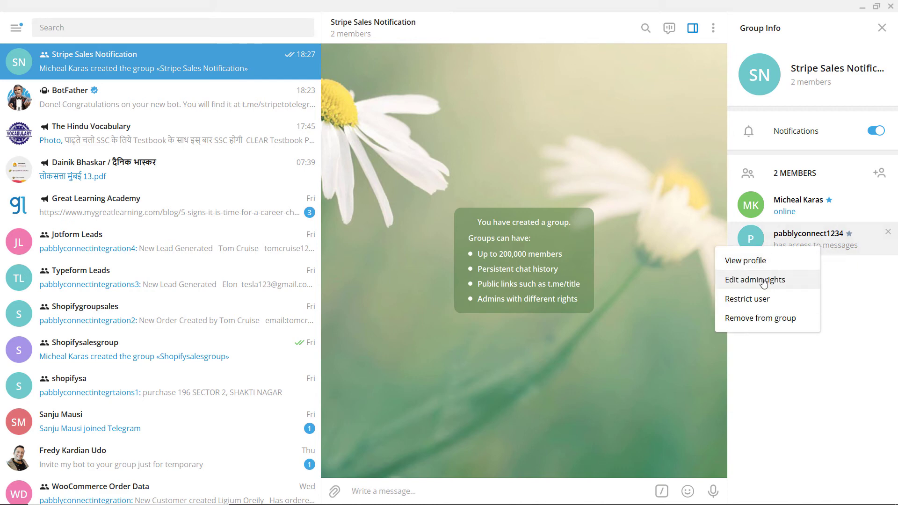
pyautogui.click(861, 13)
pyautogui.click(860, 10)
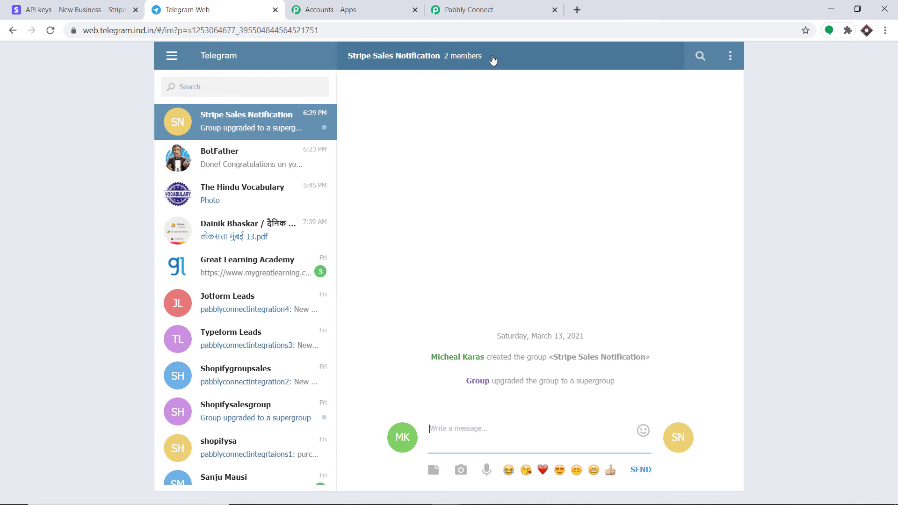
# Step: Invite a contact to the Stripe Sales Notification group in Telegram Web and return to the Pabbly Connect workflow
pyautogui.click(467, 60)
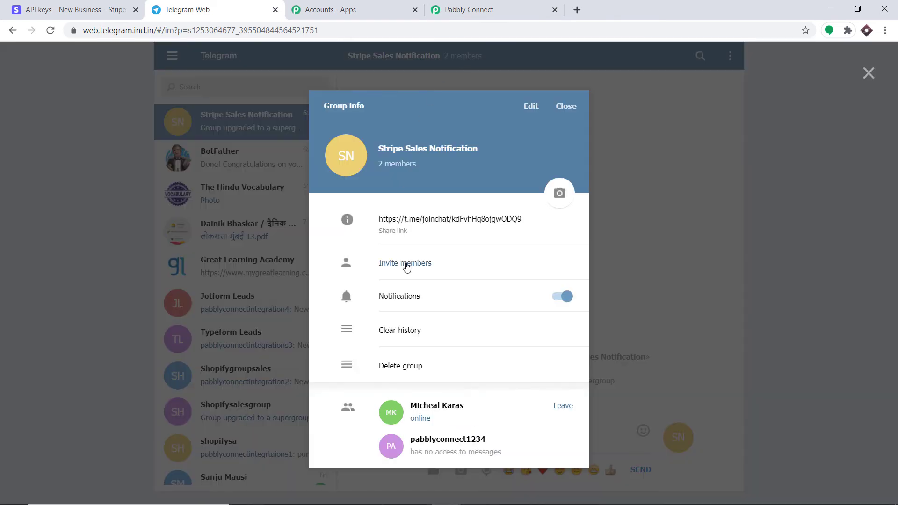
pyautogui.click(405, 263)
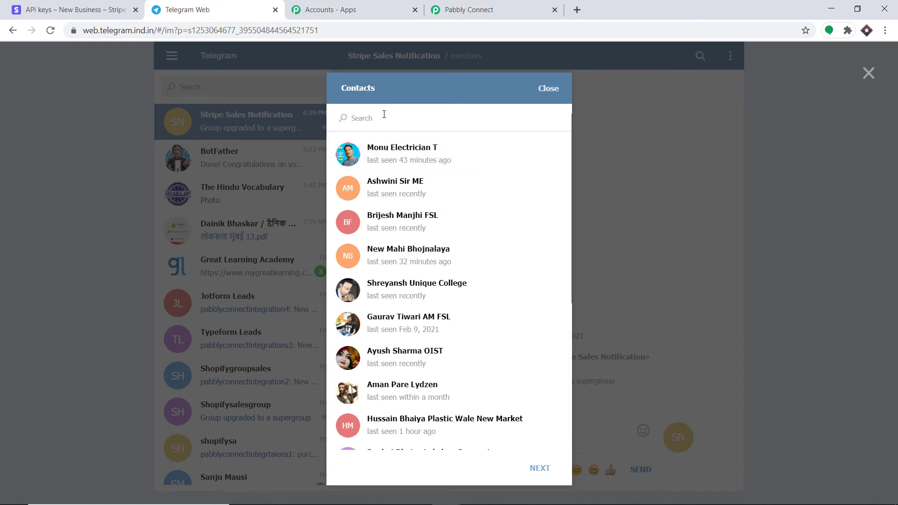
pyautogui.write('su')
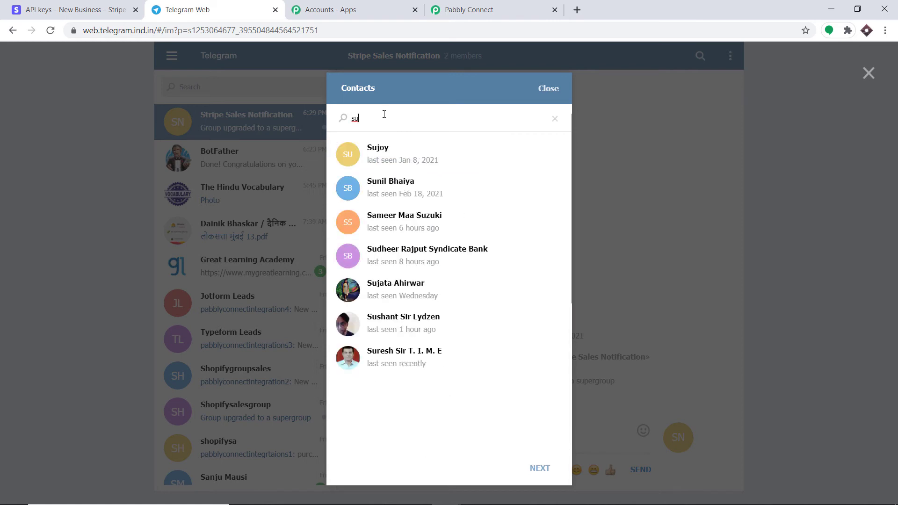
pyautogui.write('jat')
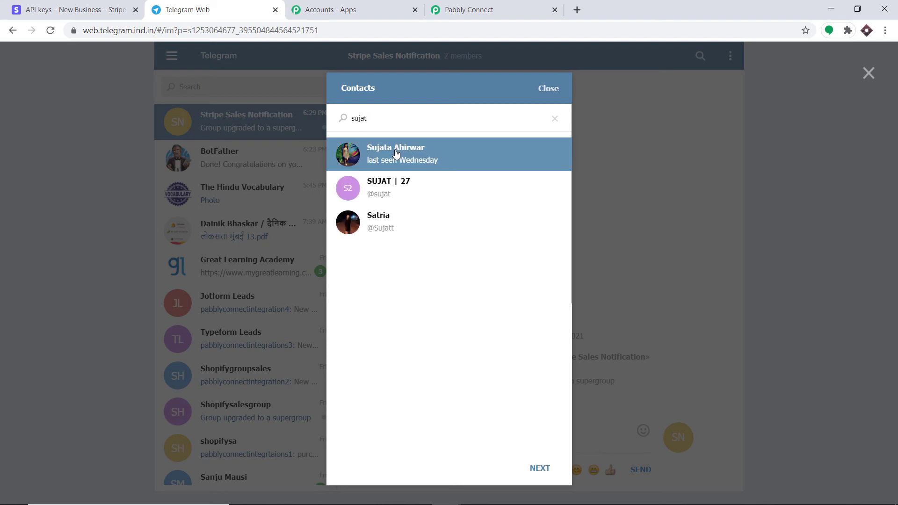
pyautogui.click(533, 467)
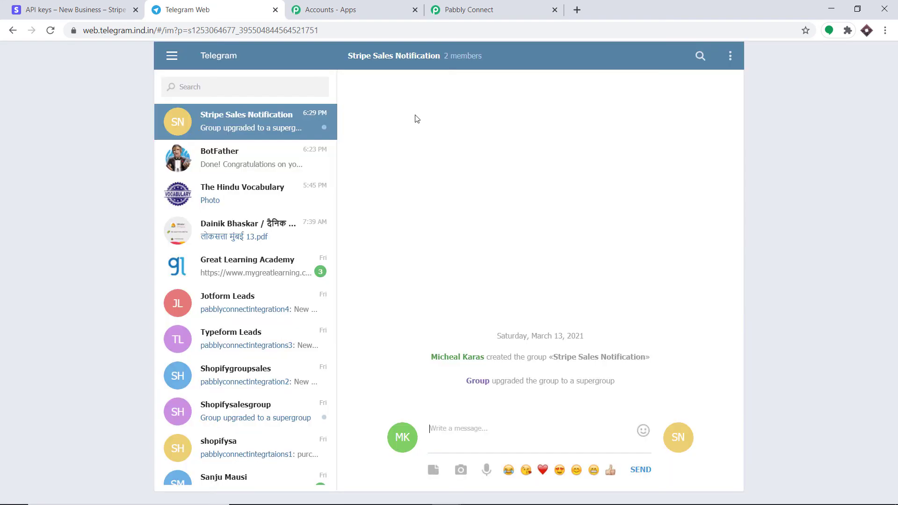
pyautogui.click(50, 31)
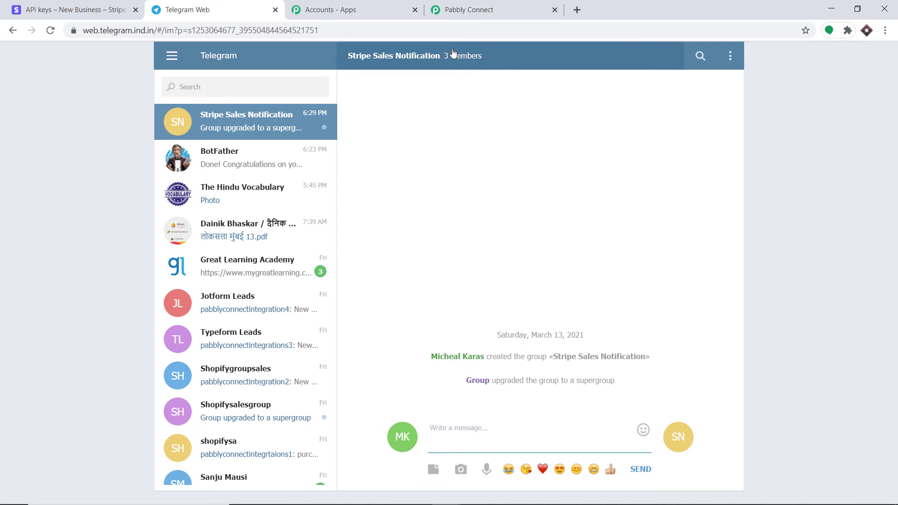
pyautogui.click(489, 7)
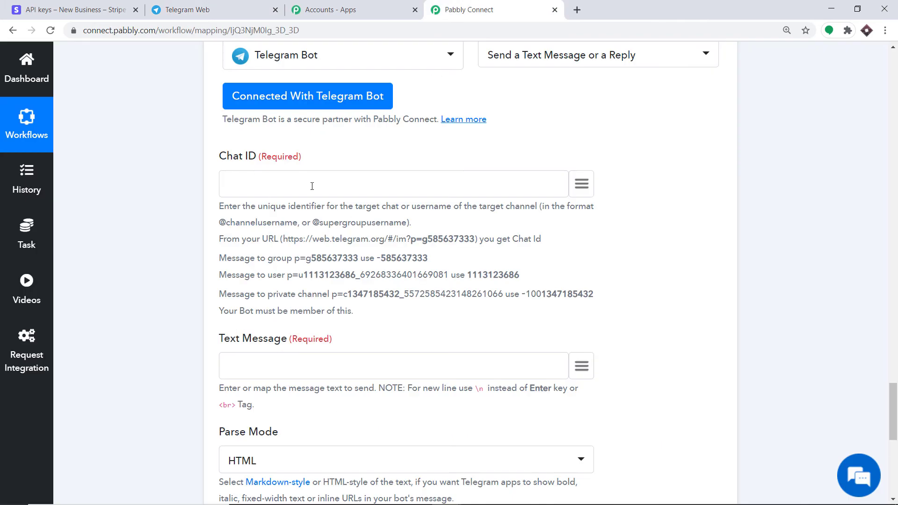
pyautogui.click(226, 7)
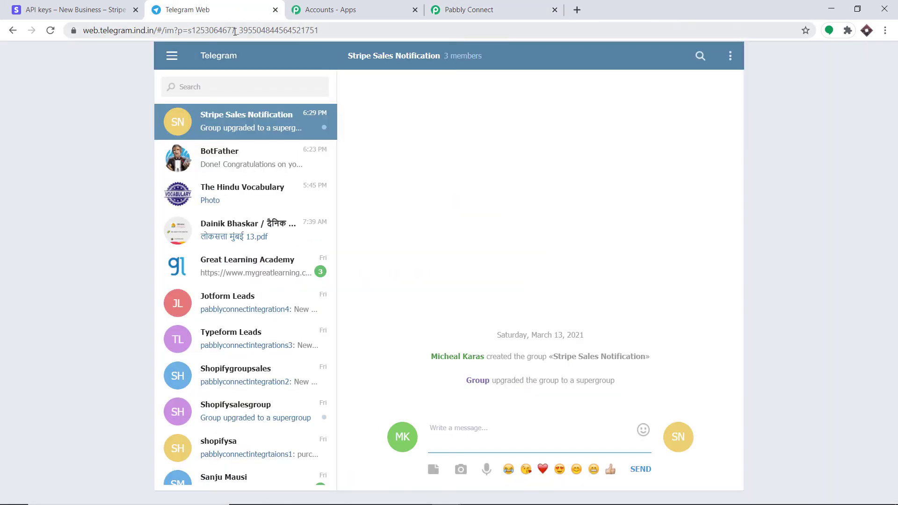
pyautogui.moveTo(233, 30); pyautogui.dragTo(195, 39)
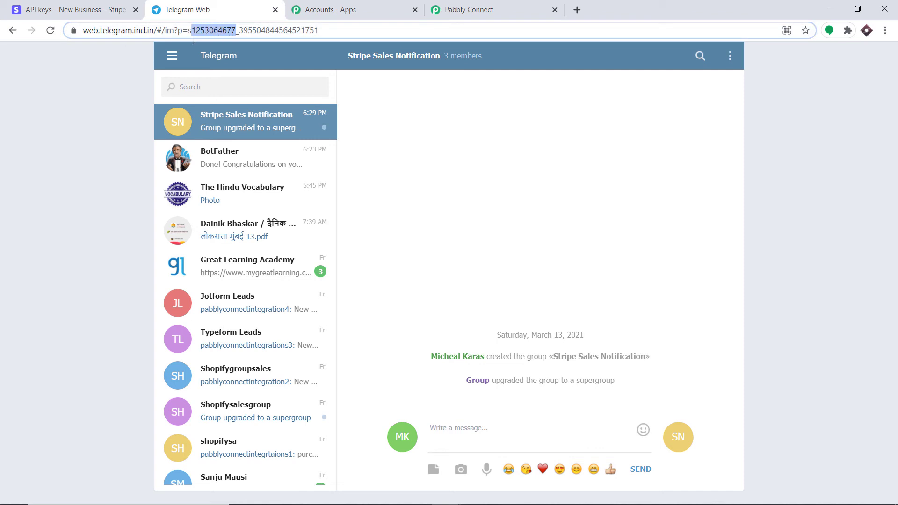
pyautogui.moveTo(195, 36); pyautogui.dragTo(219, 28)
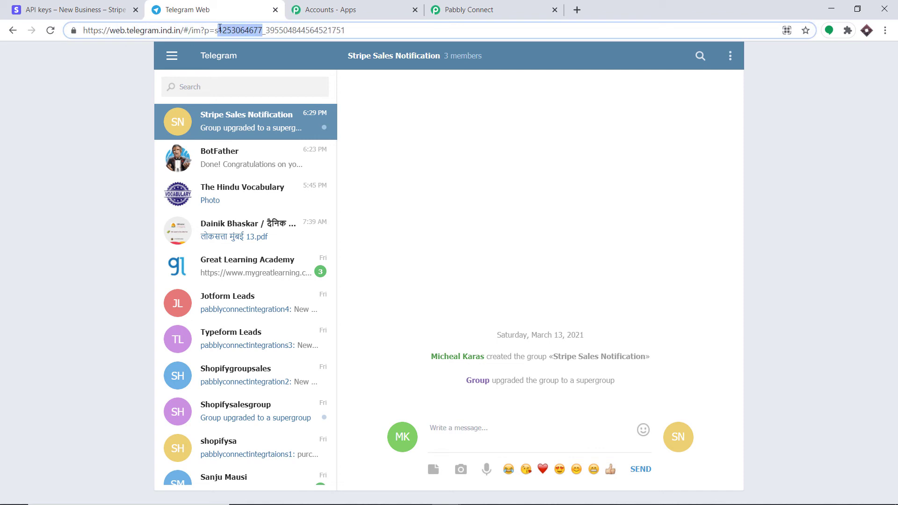
pyautogui.rightClick(229, 33)
pyautogui.click(264, 94)
pyautogui.click(489, 9)
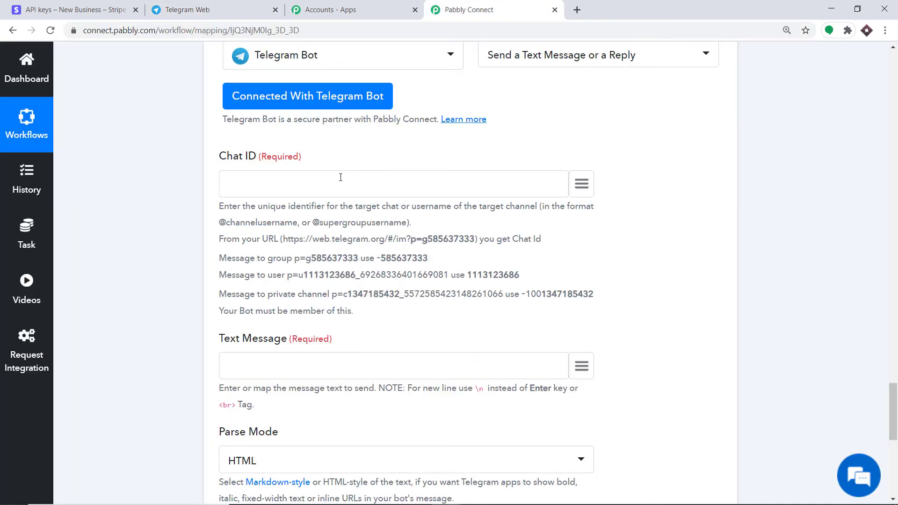
pyautogui.rightClick(341, 177)
pyautogui.click(378, 276)
# Step: Copy the -100 prefix from the private channel example and insert it before the group ID in Chat ID
pyautogui.moveTo(522, 298); pyautogui.dragTo(543, 294)
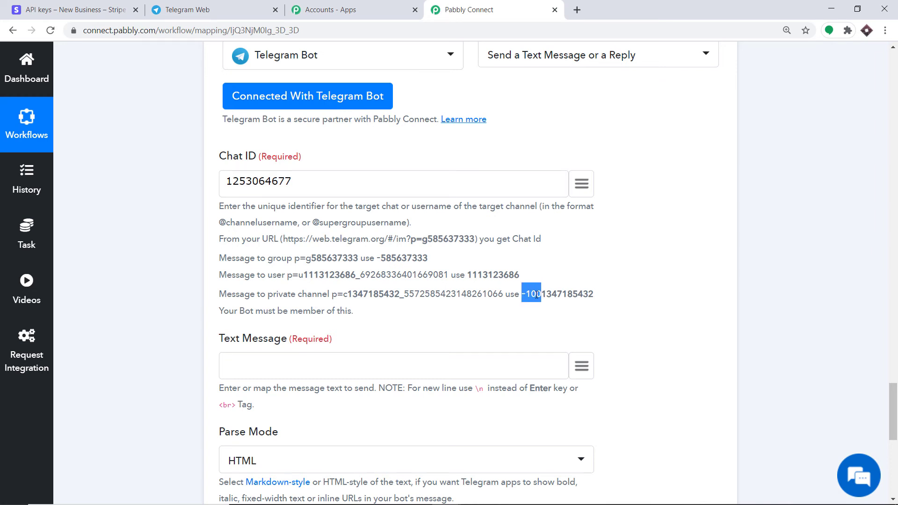
pyautogui.rightClick(537, 295)
pyautogui.click(537, 303)
pyautogui.click(228, 186)
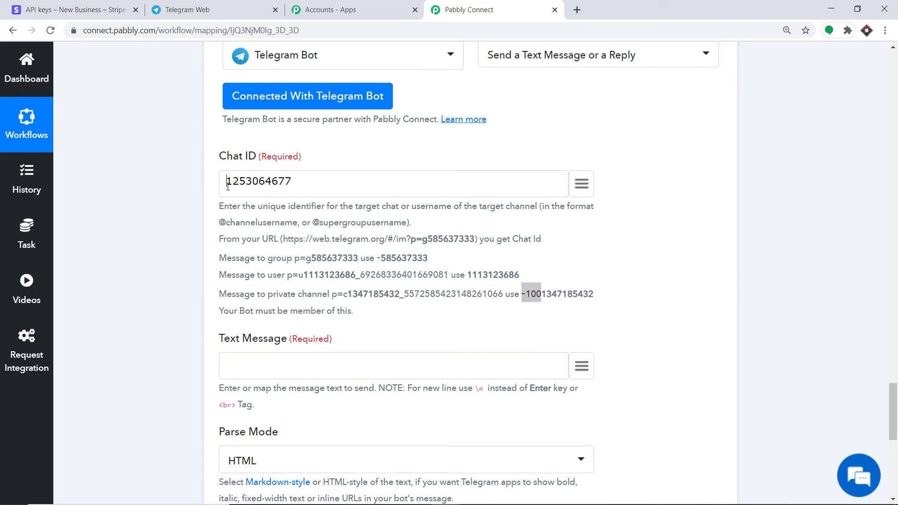
pyautogui.hotkey('ctrl', 'v')
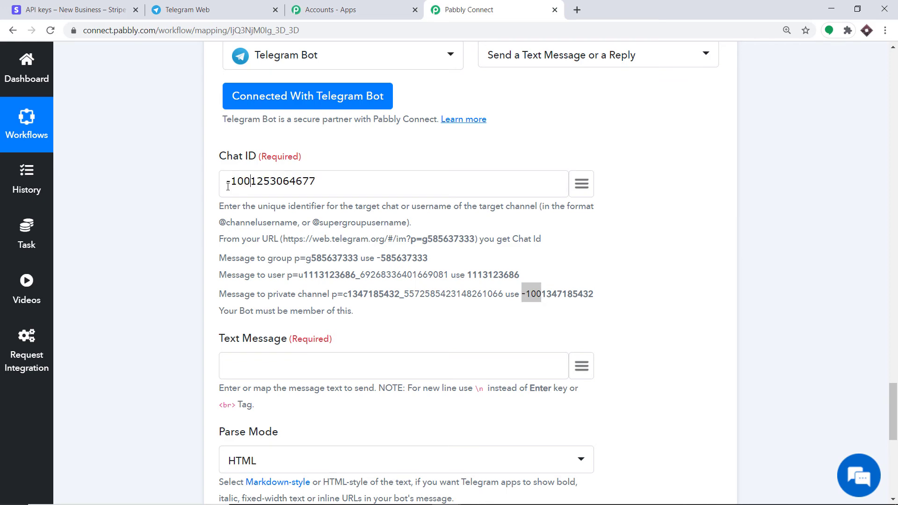
pyautogui.click(350, 157)
# Step: Begin the Text Message with "New Stripe Charge \n by" followed by the name mapped from the Stripe Retrieve a Customer step
pyautogui.scroll(-3, 350, 206)
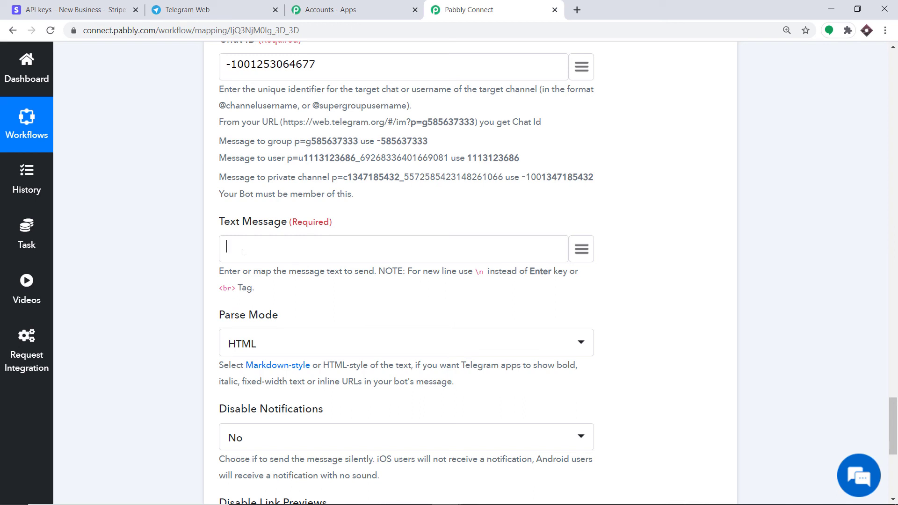
pyautogui.click(243, 253)
pyautogui.write('New Stripe Charge')
pyautogui.write('\\n')
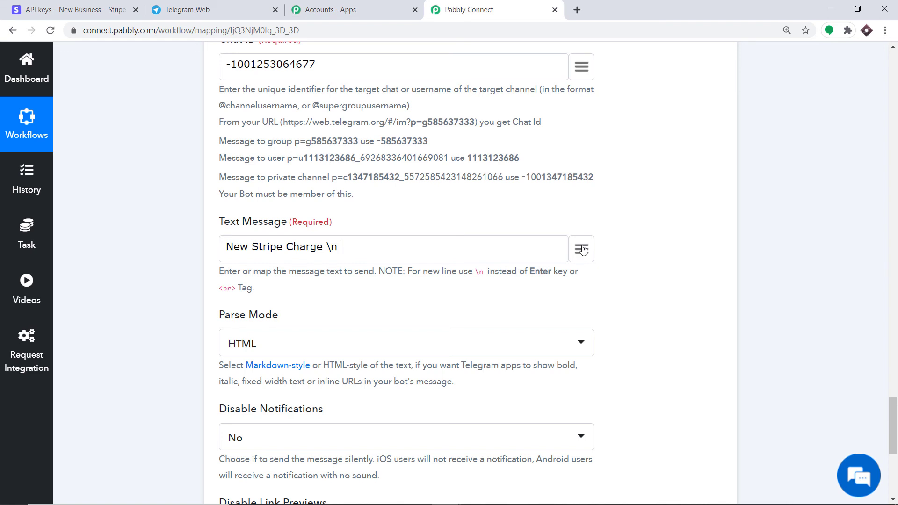
pyautogui.write('by')
pyautogui.click(582, 249)
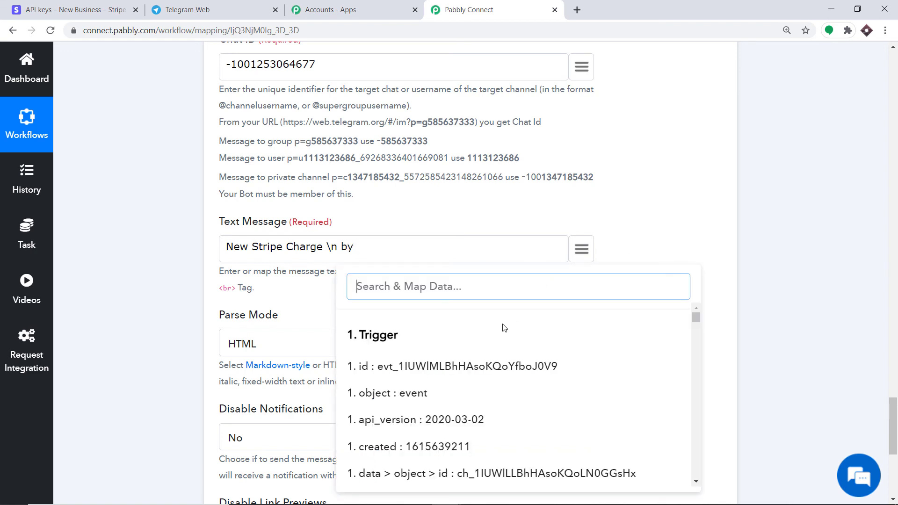
pyautogui.write('aa')
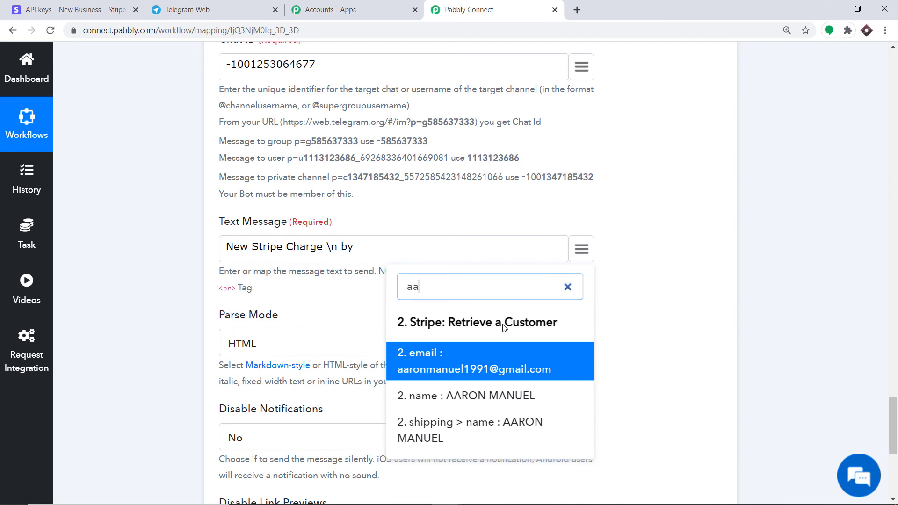
pyautogui.click(460, 398)
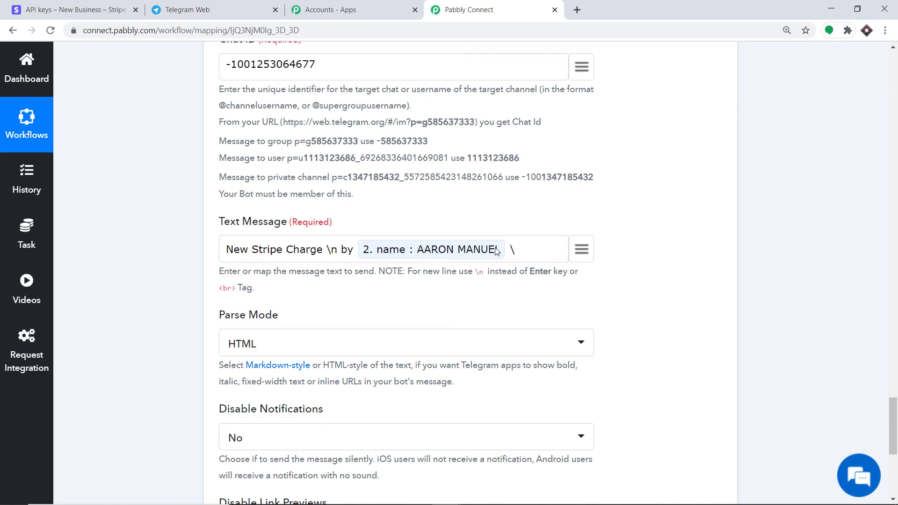
# Step: Add "\n charge amount :" to the Text Message and map the trimmed amount from the API step after it
pyautogui.write('charge amount :')
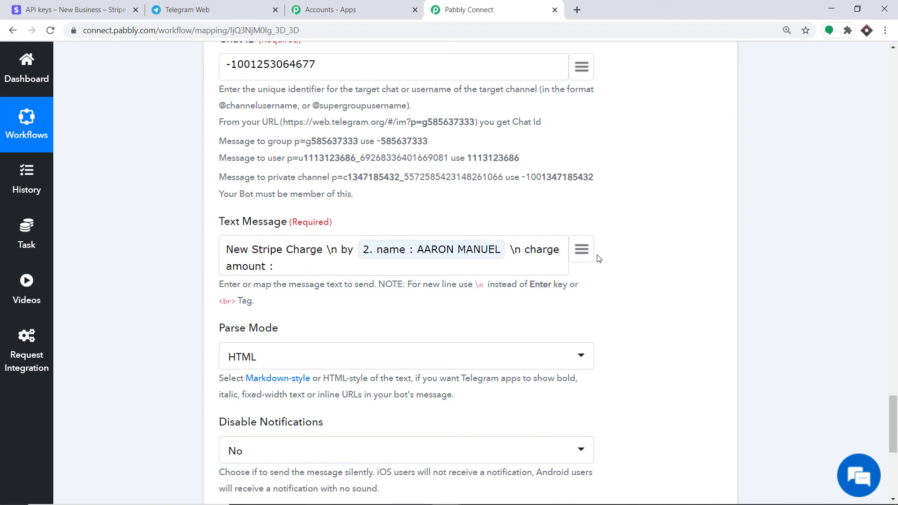
pyautogui.click(581, 253)
pyautogui.write('100')
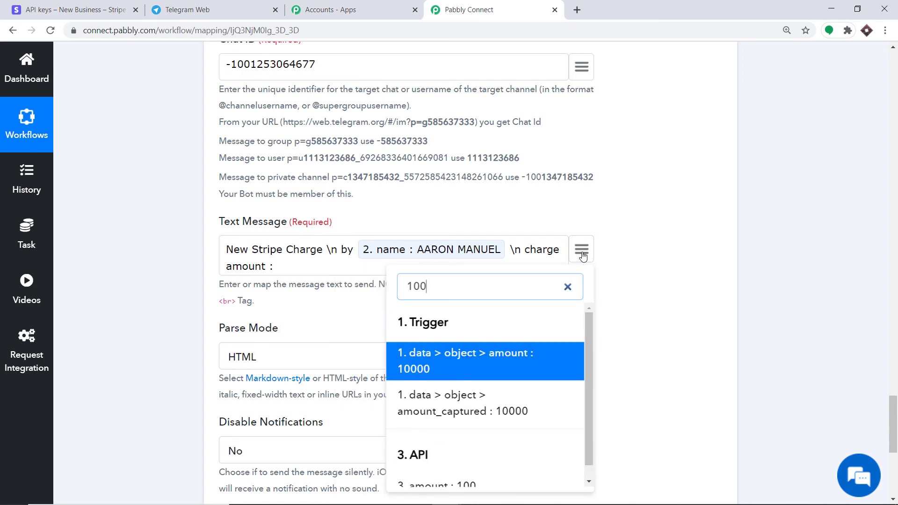
pyautogui.scroll(-1, 536, 388)
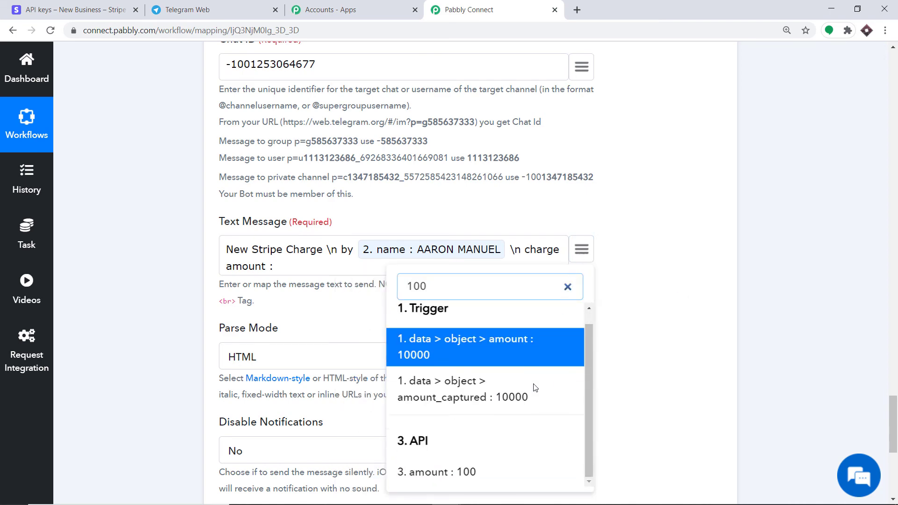
pyautogui.click(486, 469)
pyautogui.scroll(10, 705, 252)
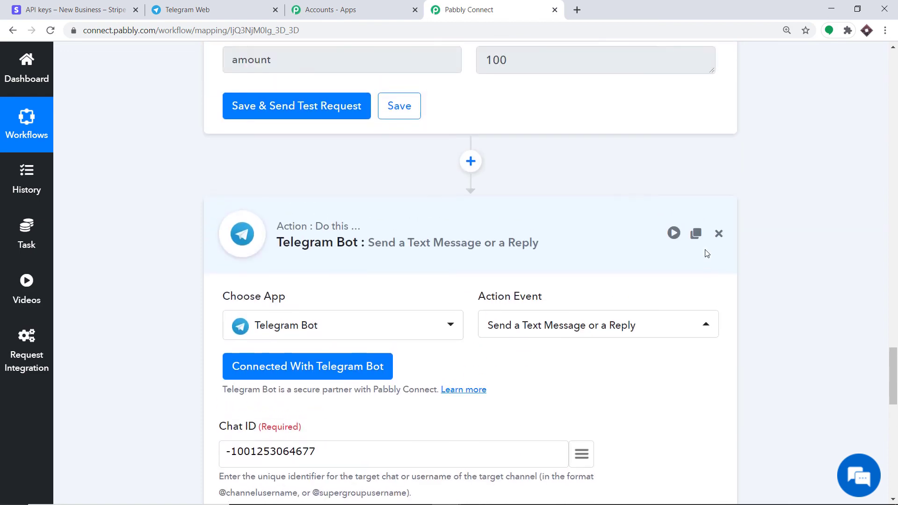
pyautogui.scroll(4, 470, 182)
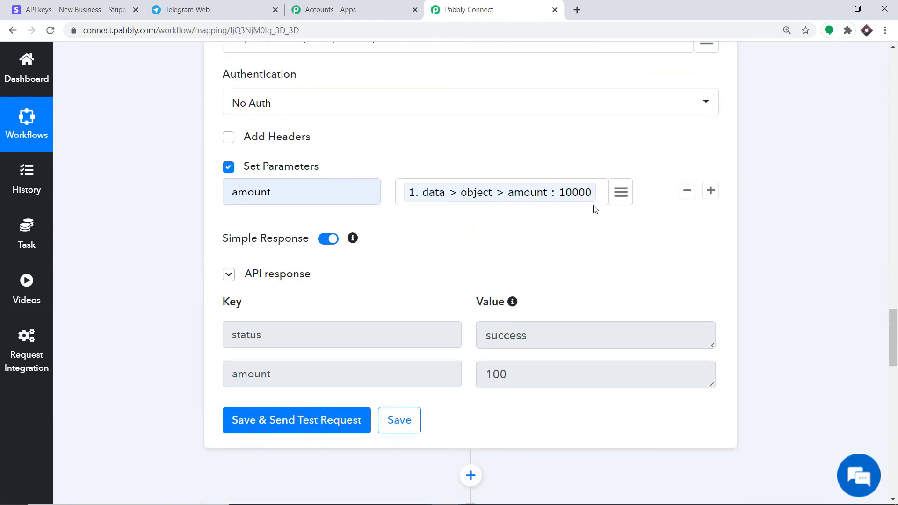
pyautogui.scroll(-10, 571, 250)
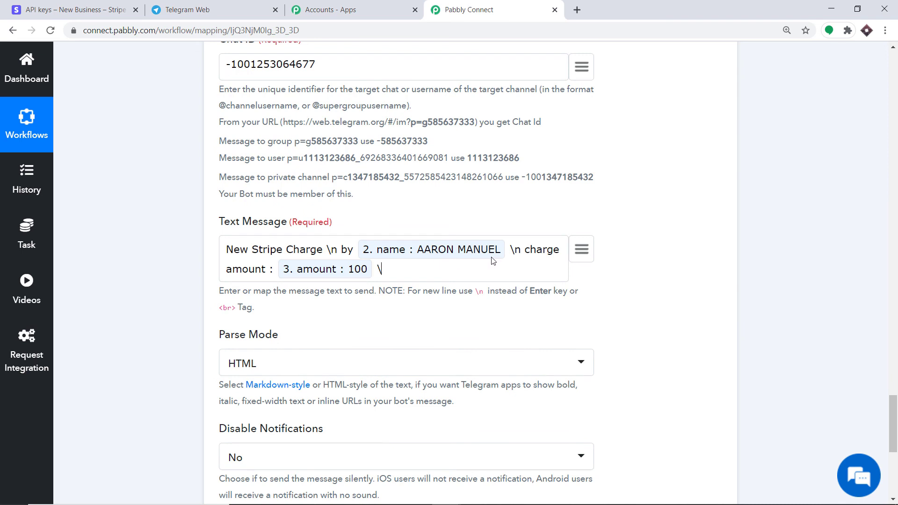
# Step: Append "\n email :" to the Text Message and map the customer's email from the Retrieve a Customer step after it
pyautogui.write('mail :')
pyautogui.click(582, 249)
pyautogui.write('aa')
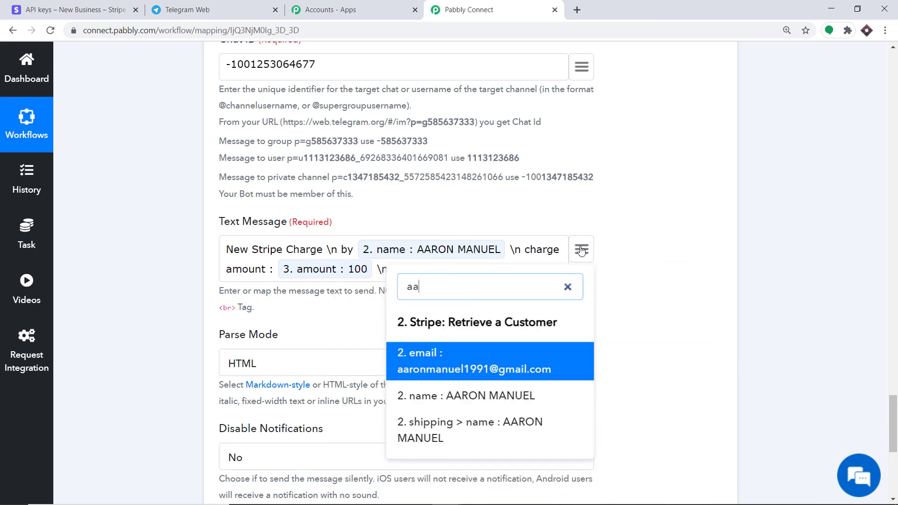
pyautogui.click(498, 369)
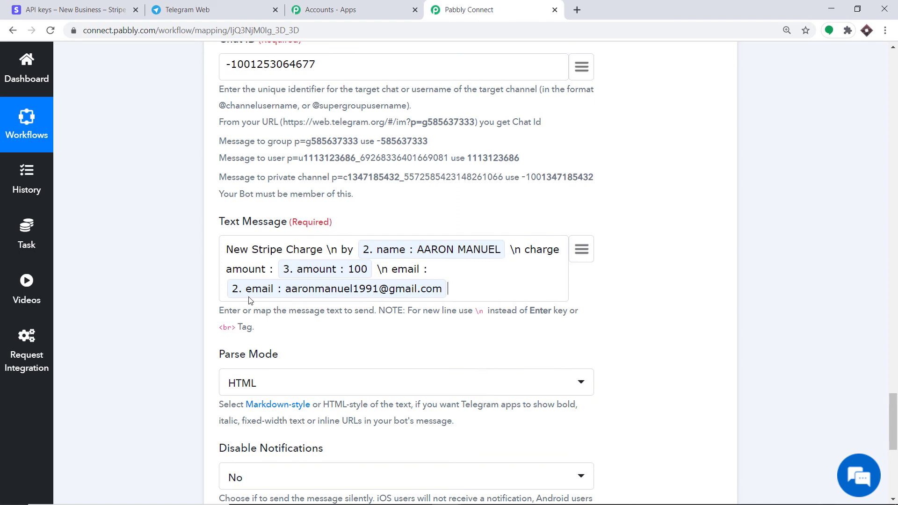
# Step: Save the Telegram Bot action and send a test request, keeping the HTML parse mode and the remaining default options
pyautogui.scroll(-2, 324, 356)
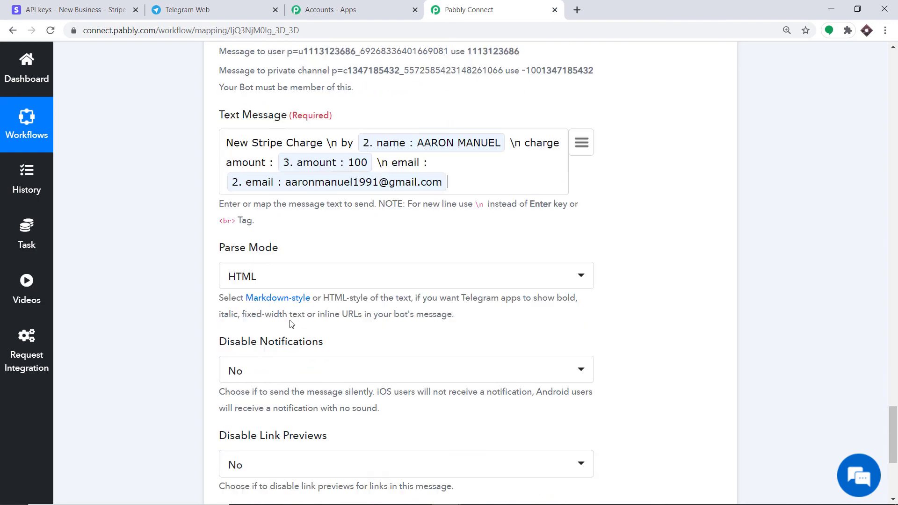
pyautogui.scroll(-2, 282, 276)
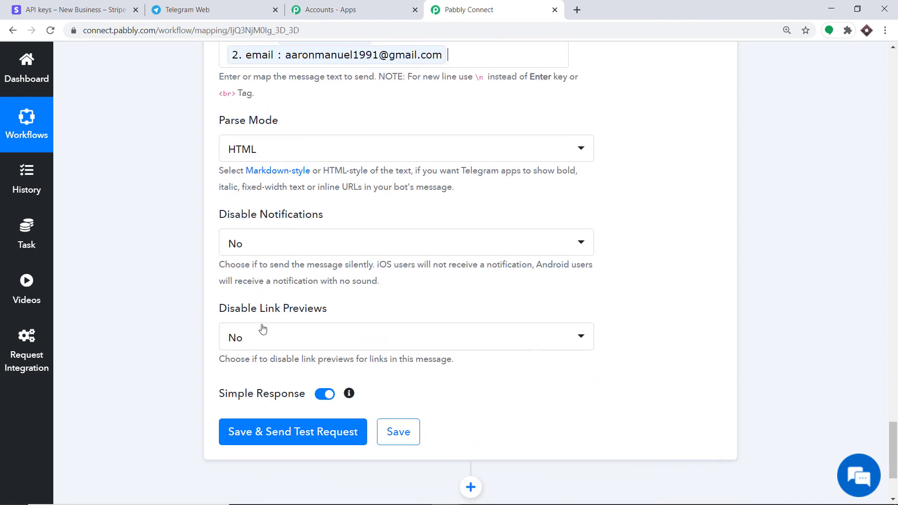
pyautogui.scroll(-2, 274, 343)
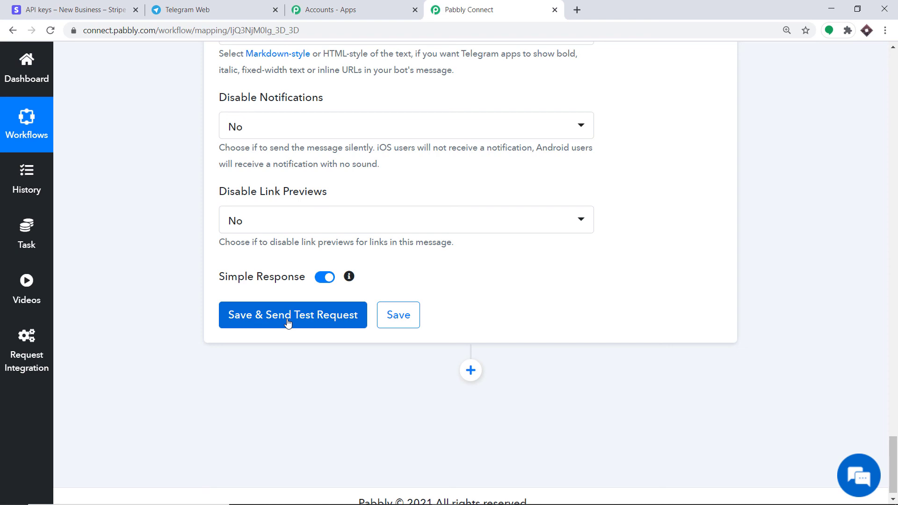
pyautogui.click(288, 323)
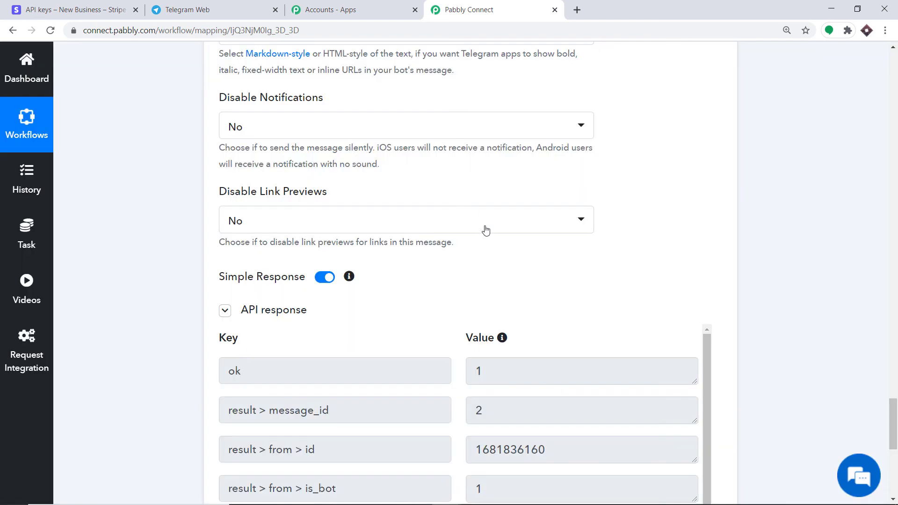
# Step: Review the test's API response and check the bot's message in the Stripe Sales Notification group in Telegram Web, returning to Pabbly Connect
pyautogui.scroll(-3, 505, 257)
pyautogui.scroll(-4, 506, 261)
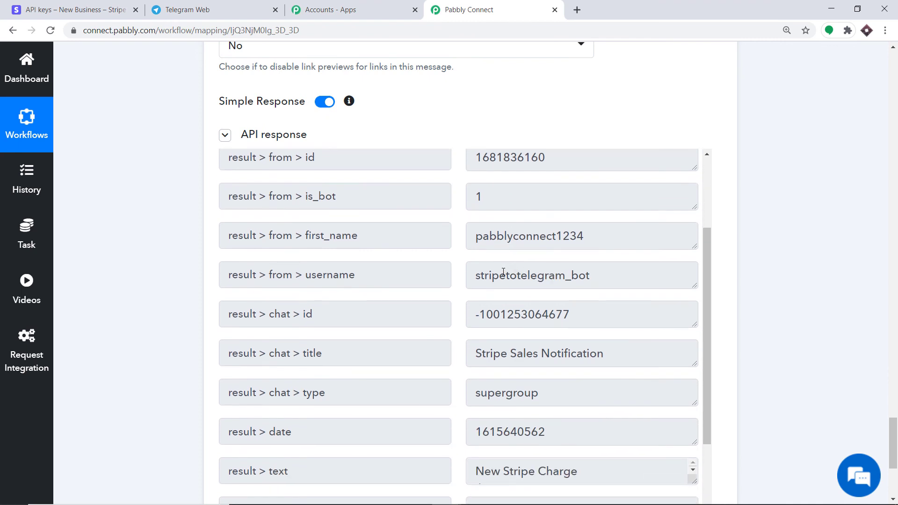
pyautogui.click(216, 5)
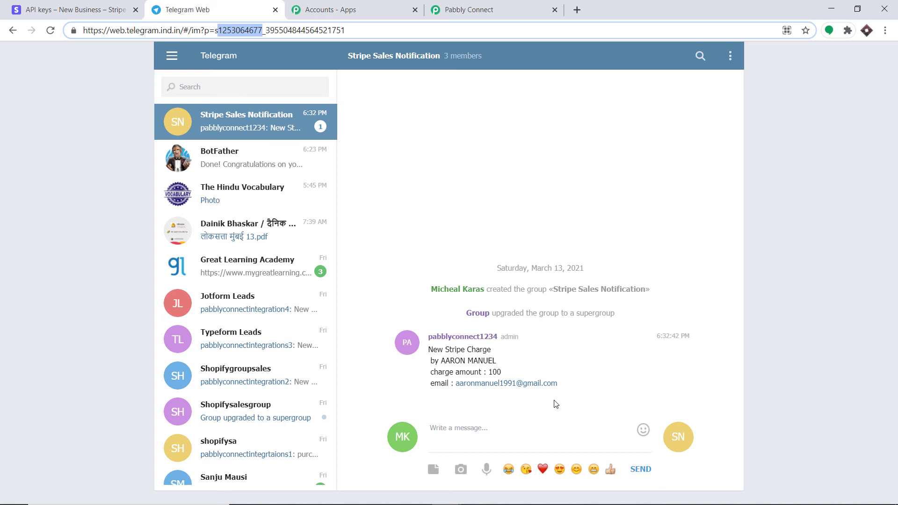
pyautogui.click(477, 5)
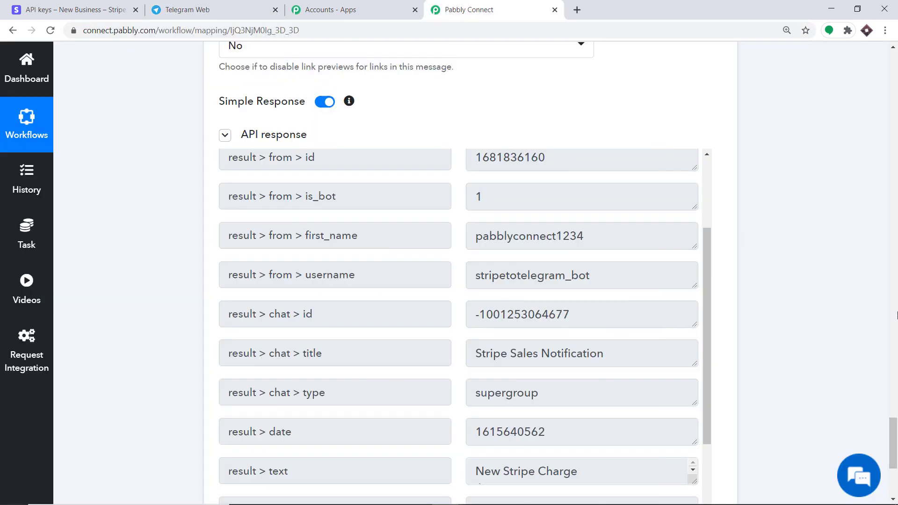
# Step: Collapse the Telegram Bot, API, Retrieve a Customer and New Charge steps and review the overall Stripe To Telegram workflow
pyautogui.scroll(15, 497, 152)
pyautogui.click(497, 152)
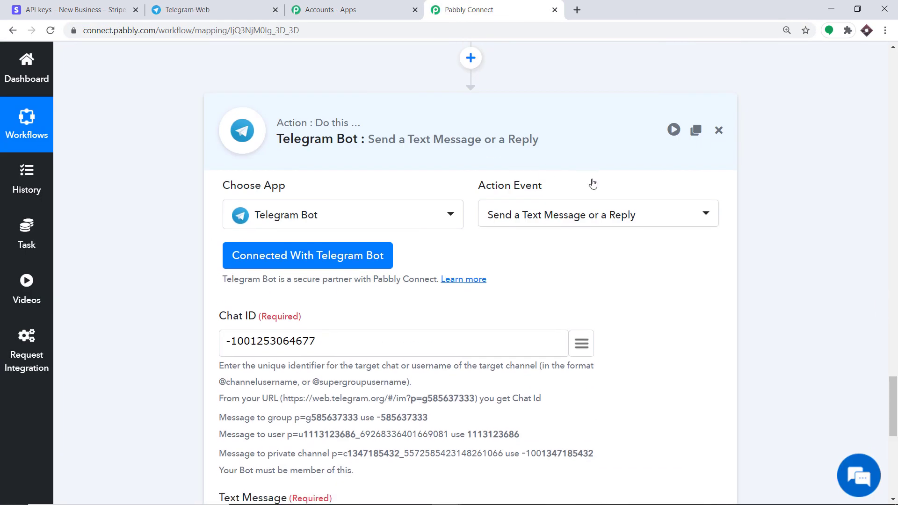
pyautogui.moveTo(893, 428); pyautogui.dragTo(892, 333)
pyautogui.click(503, 227)
pyautogui.moveTo(896, 399); pyautogui.dragTo(892, 249)
pyautogui.click(527, 166)
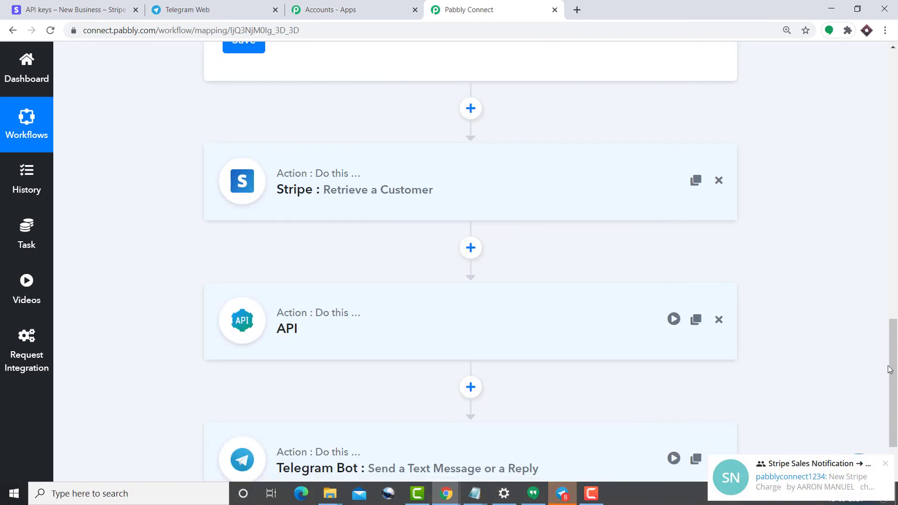
pyautogui.scroll(15, 873, 164)
pyautogui.scroll(2, 873, 164)
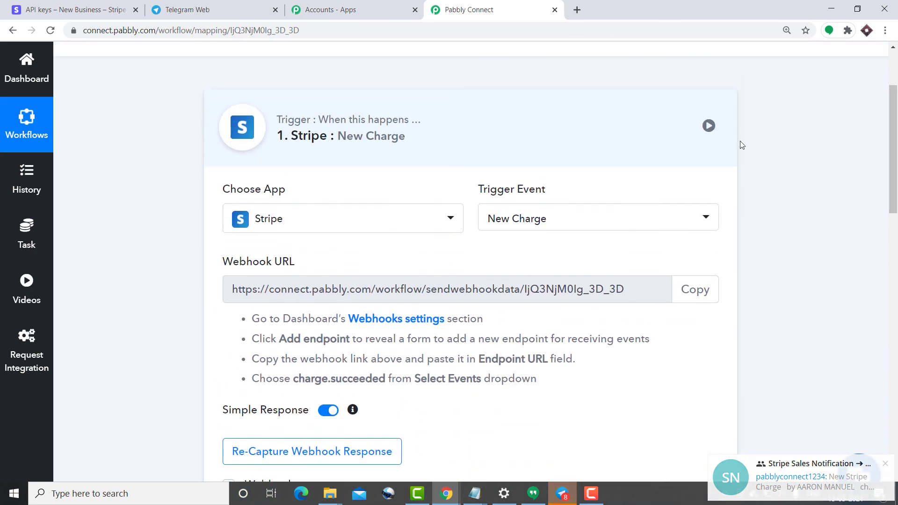
pyautogui.click(538, 140)
pyautogui.moveTo(893, 169)
pyautogui.mouseDown()
pyautogui.moveTo(895, 205)
pyautogui.moveTo(895, 181)
pyautogui.mouseUp()
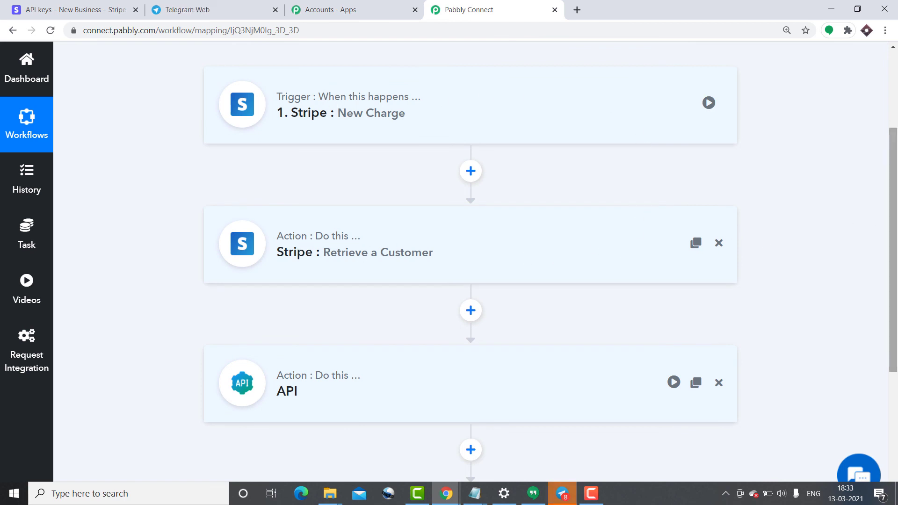
pyautogui.scroll(-3, 339, 209)
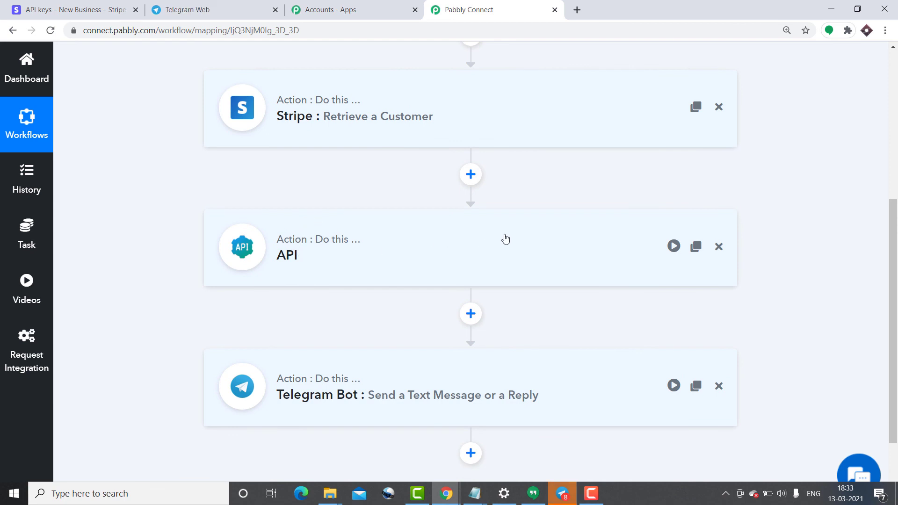
pyautogui.scroll(-1, 507, 237)
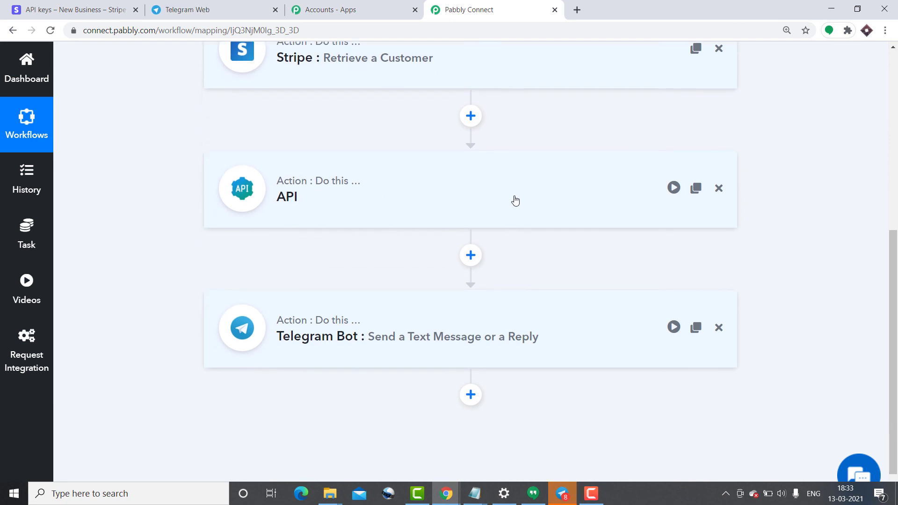
pyautogui.scroll(-1, 524, 232)
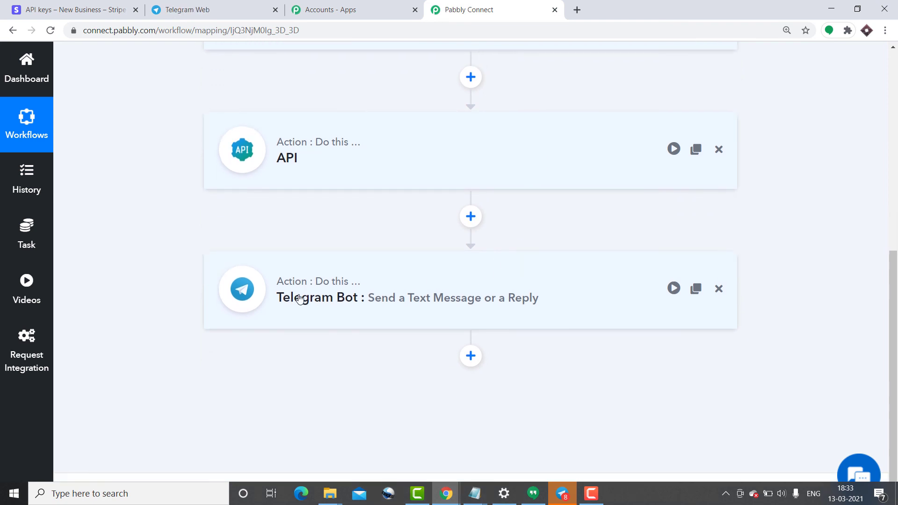
pyautogui.scroll(6, 313, 300)
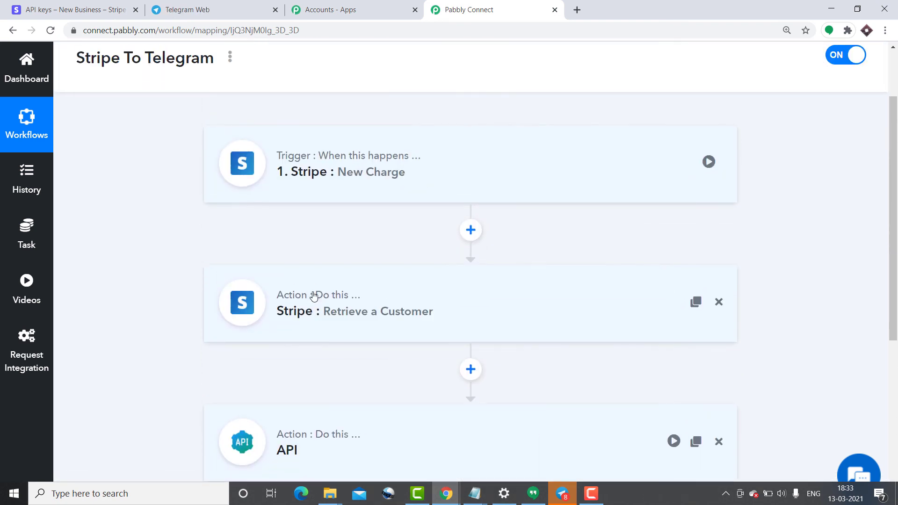
# Step: Switch to the Stripe dashboard and start a new one-time test payment with the amount set to 500.00 USD
pyautogui.scroll(-6, 304, 196)
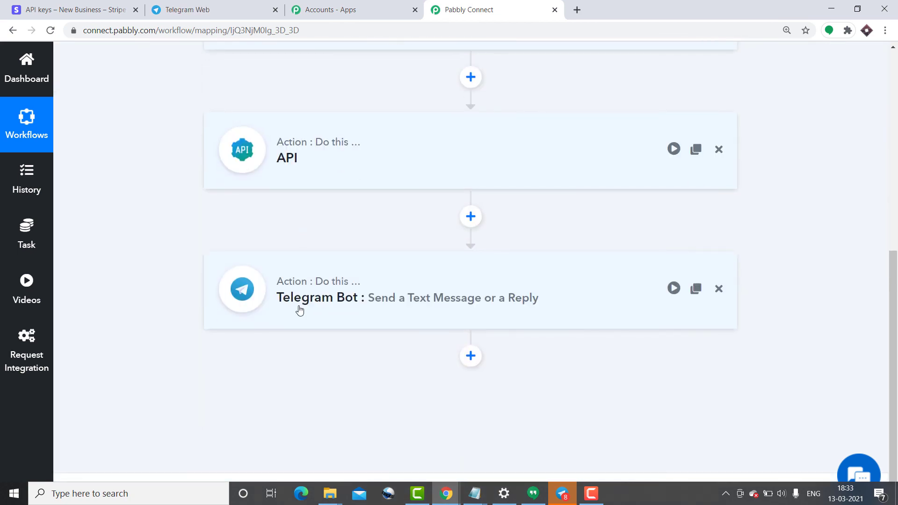
pyautogui.click(103, 5)
pyautogui.click(49, 134)
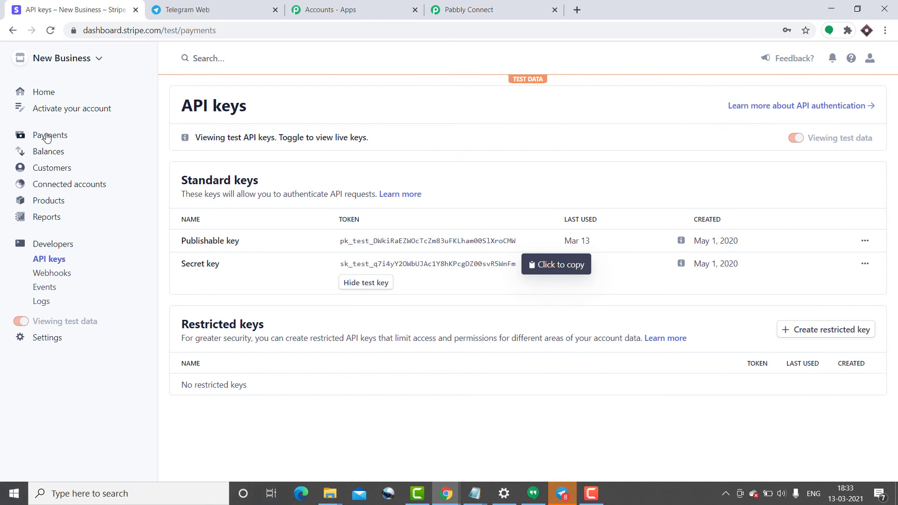
pyautogui.click(823, 106)
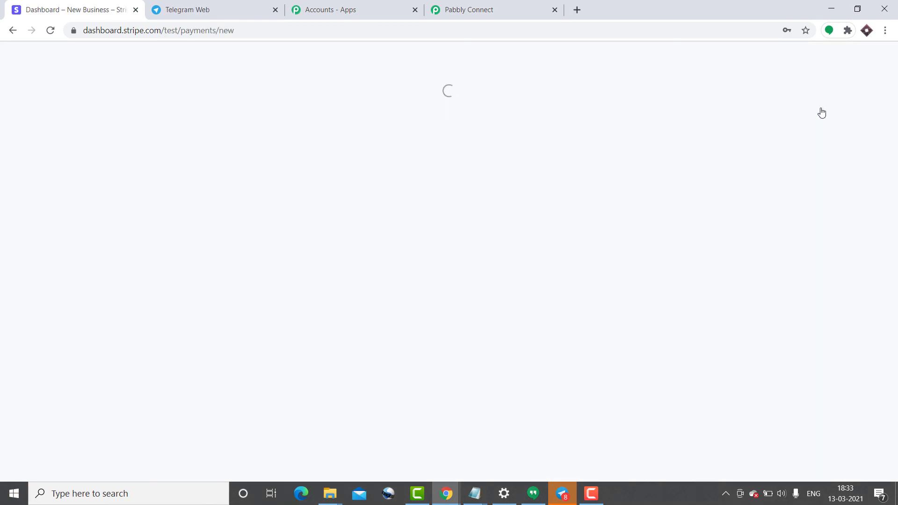
pyautogui.click(358, 159)
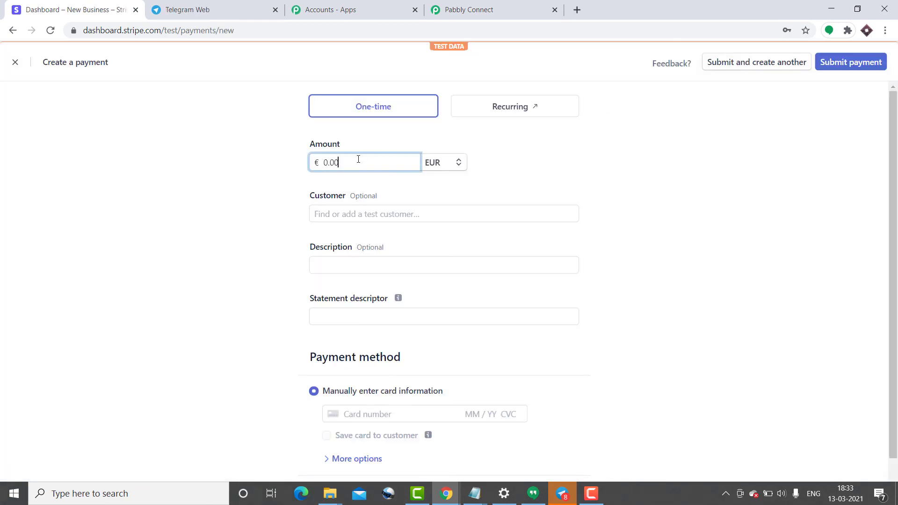
pyautogui.write('500')
pyautogui.click(441, 164)
pyautogui.click(454, 203)
# Step: Assign the second recent customer to the payment, with "random" as the description and "pabbly" as the statement descriptor
pyautogui.click(354, 215)
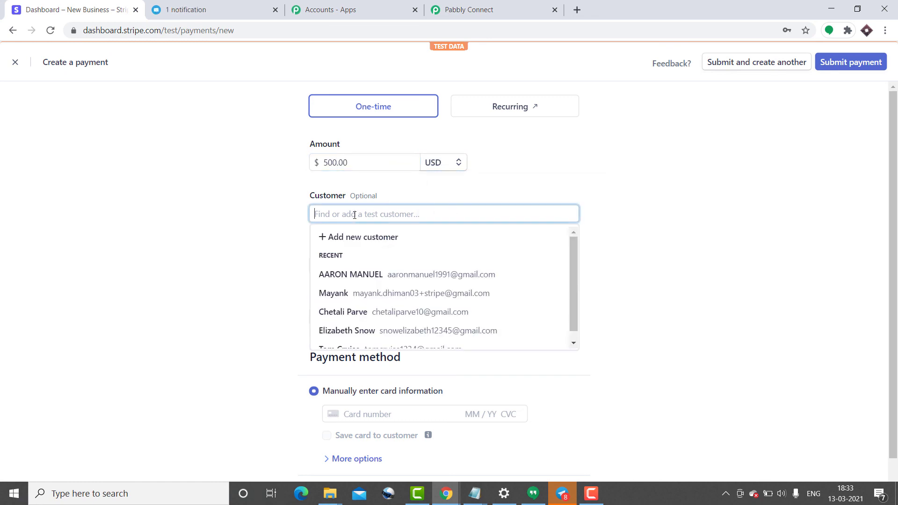
pyautogui.click(352, 294)
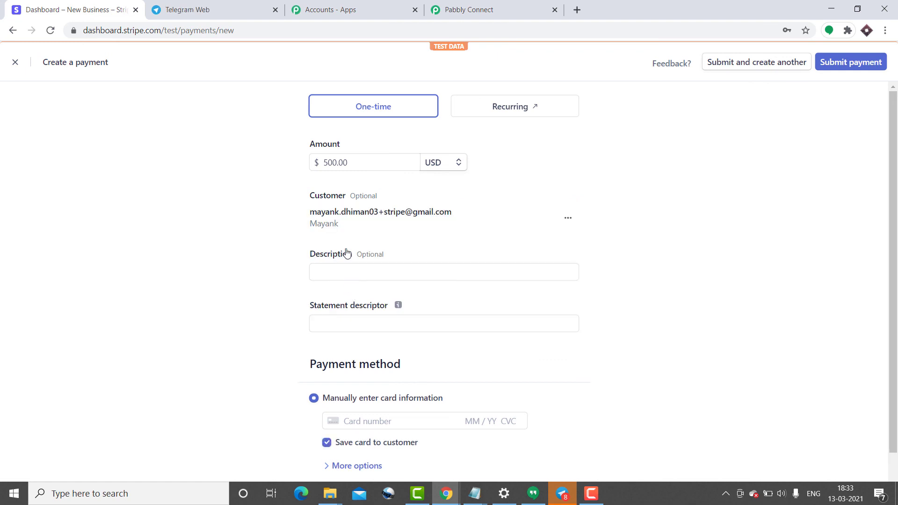
pyautogui.click(359, 272)
pyautogui.click(348, 295)
pyautogui.click(344, 318)
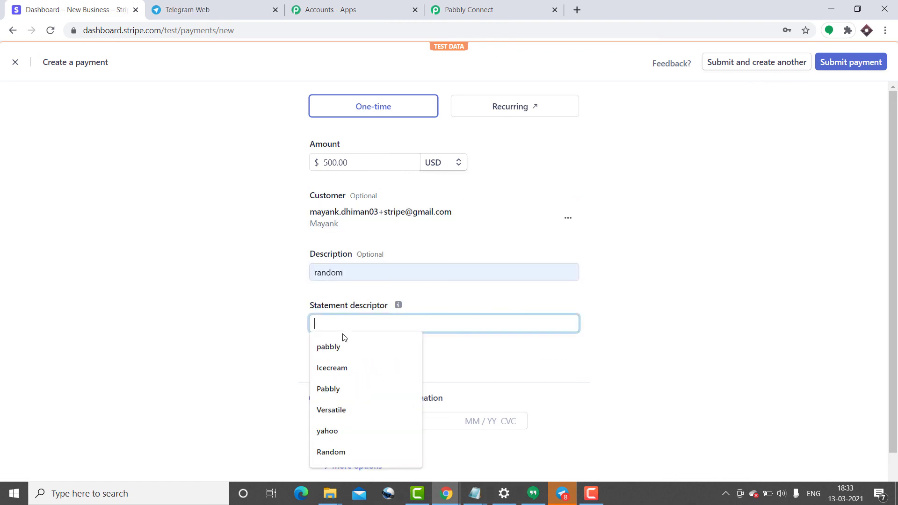
pyautogui.click(343, 344)
# Step: Submit the payment using the saved Visa card's number, expiry and CVC, and check the Stripe Sales Notification group in Telegram Web
pyautogui.scroll(-1, 343, 344)
pyautogui.click(352, 377)
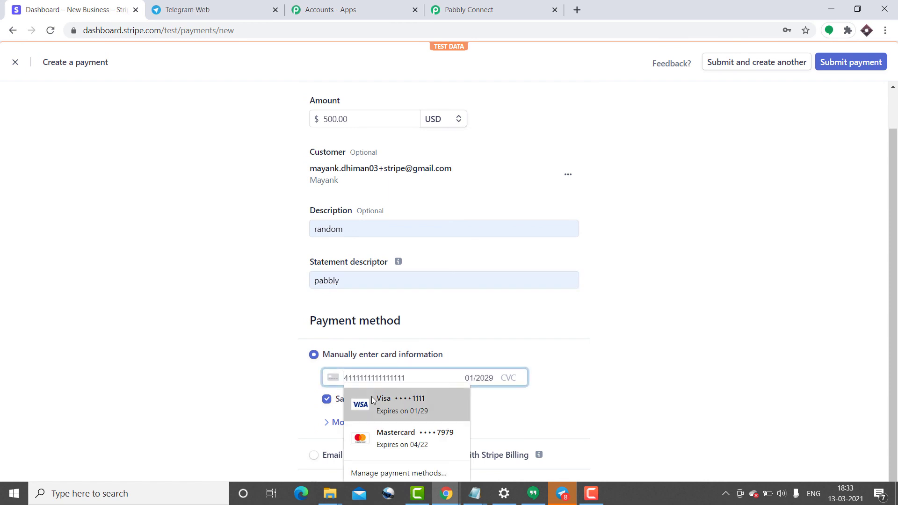
pyautogui.click(381, 403)
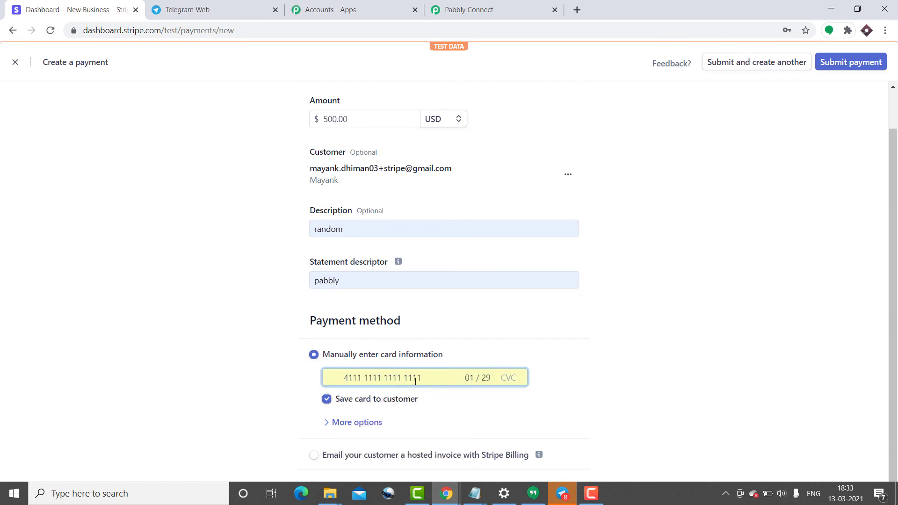
pyautogui.click(840, 65)
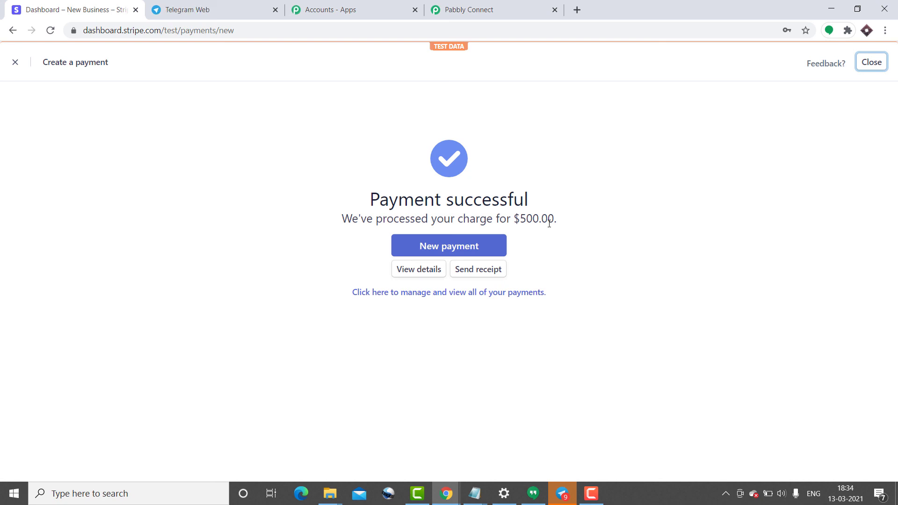
pyautogui.click(204, 5)
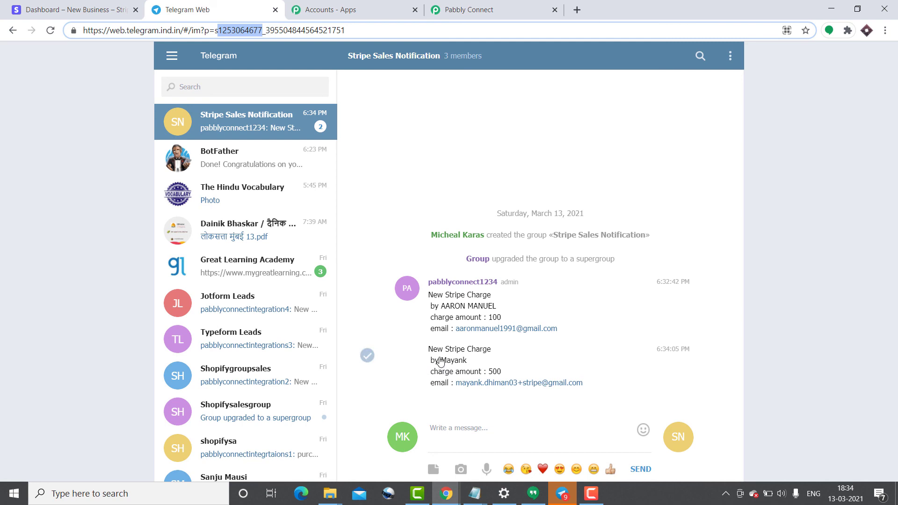